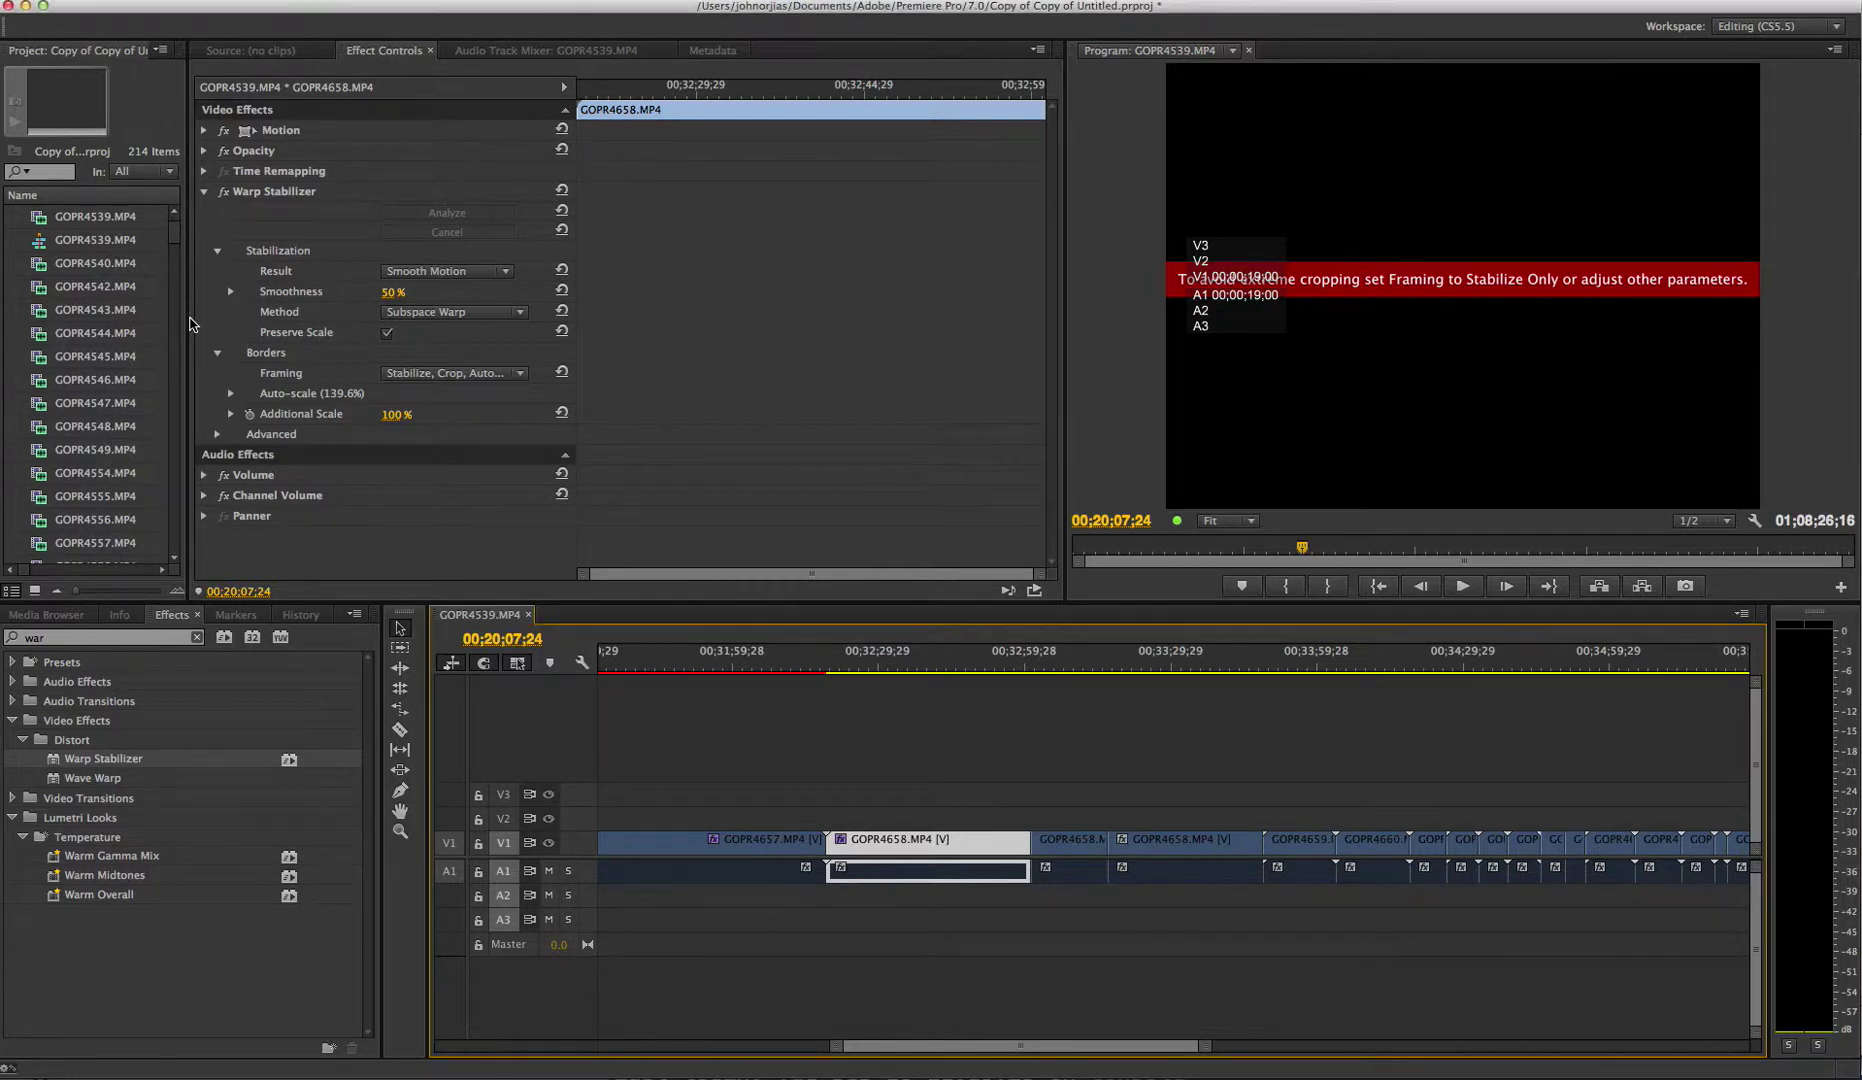
Step: Widen the project's media list to reveal its metadata columns and sort the items by Video Info in ascending order
{"action": "left_click_drag", "start_coordinate": [187, 322], "coordinate": [714, 363]}
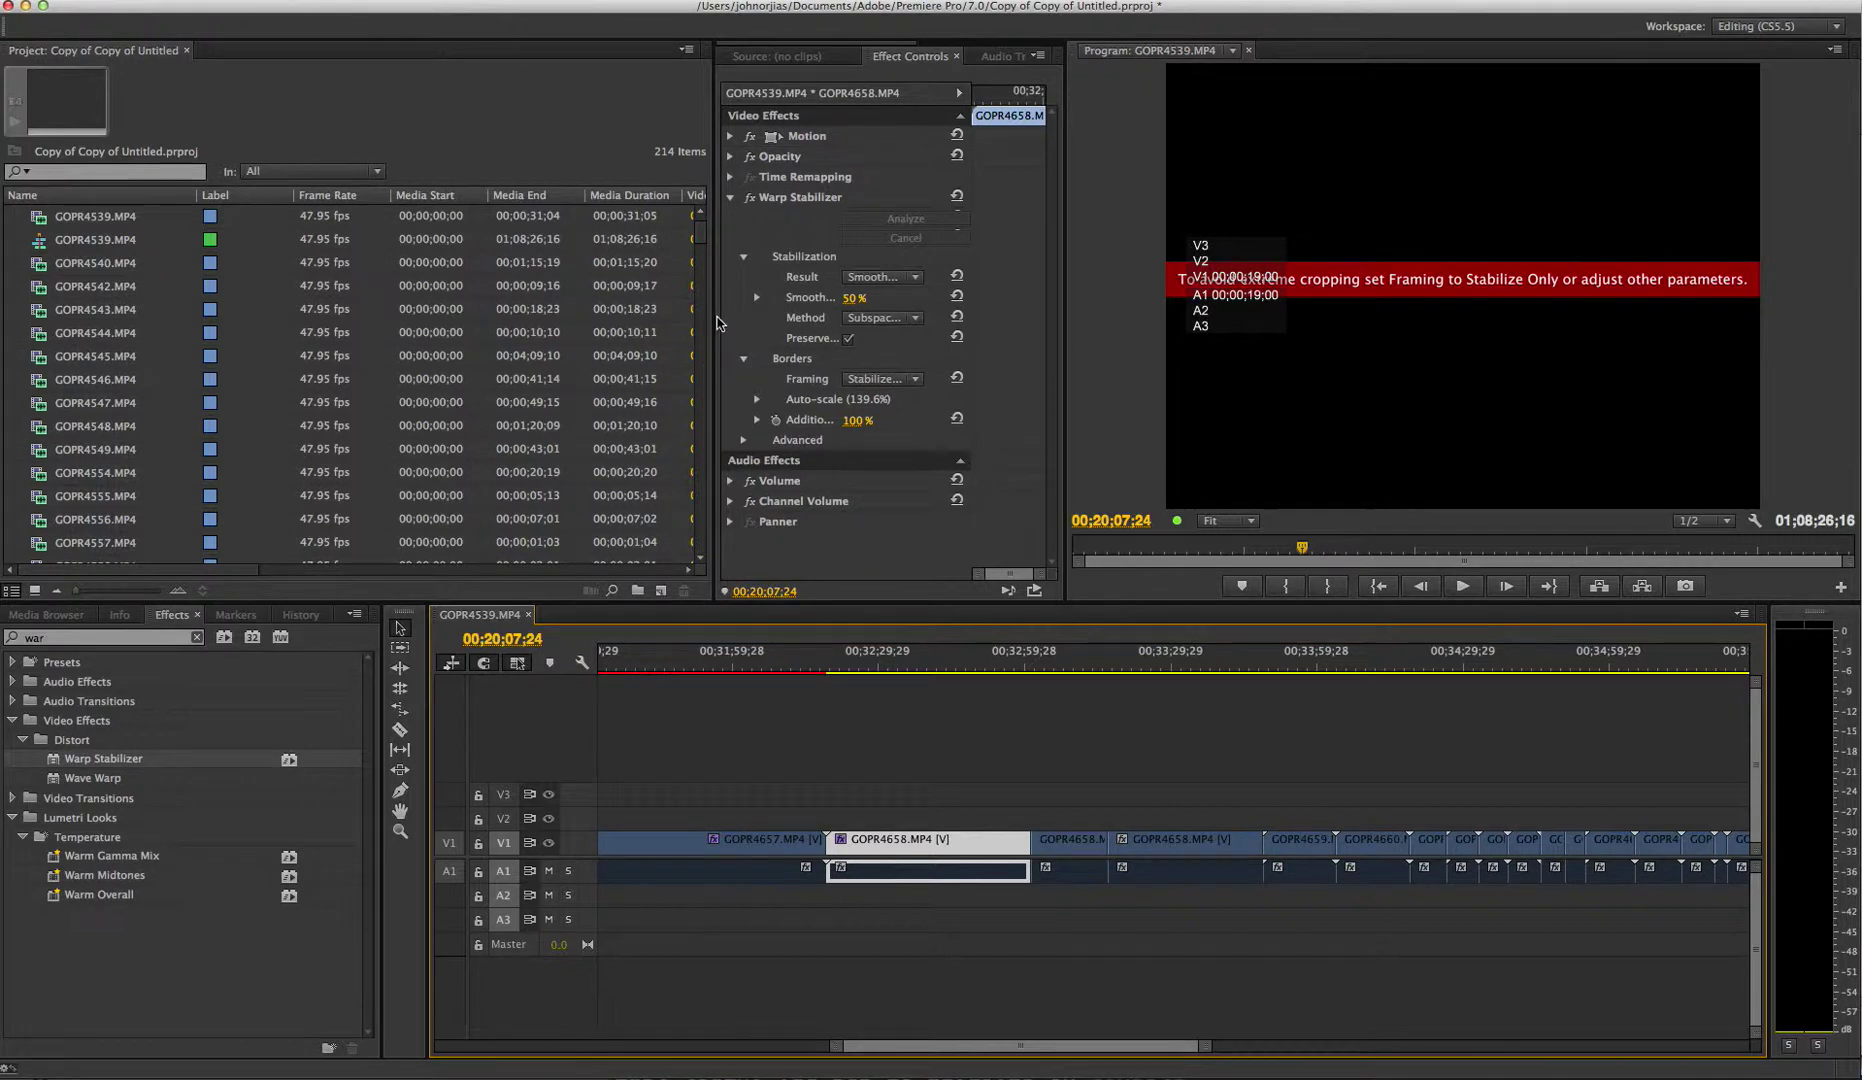
{"action": "left_click_drag", "start_coordinate": [716, 325], "coordinate": [1188, 325]}
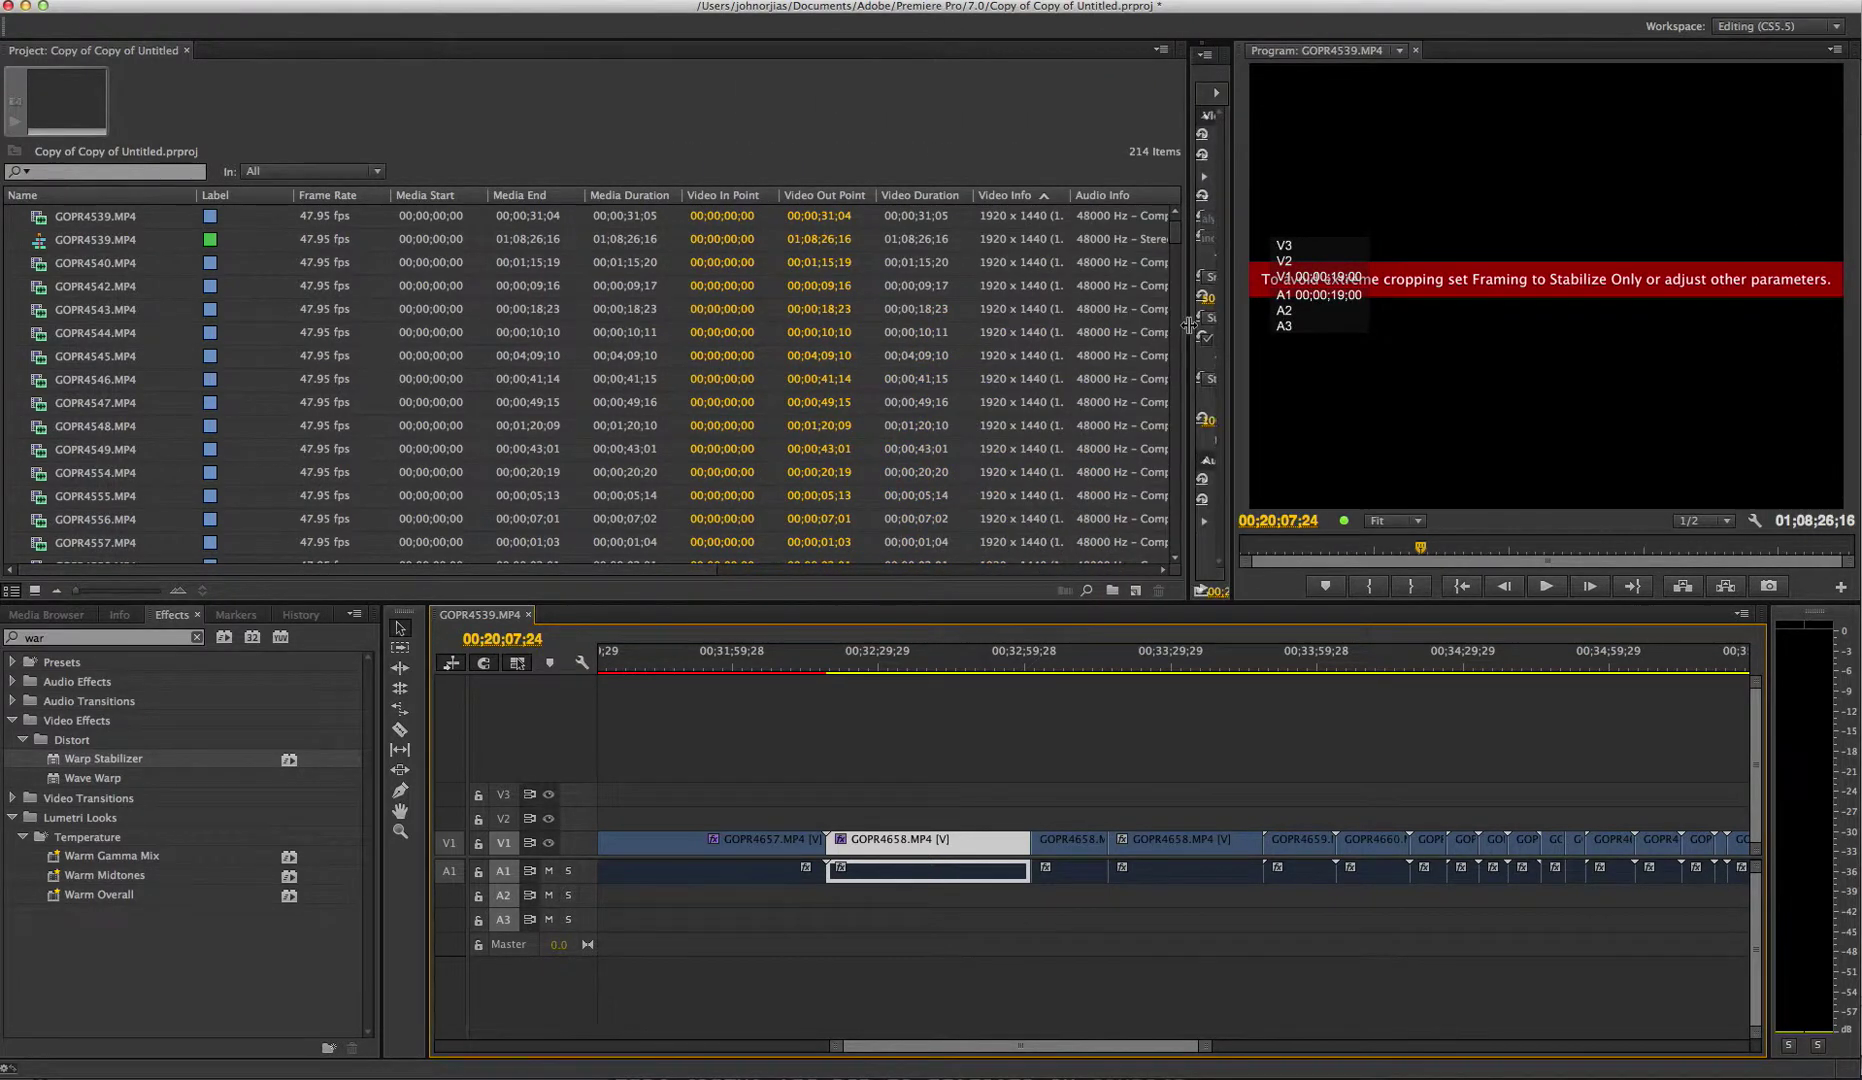
{"action": "left_click", "coordinate": [1036, 197]}
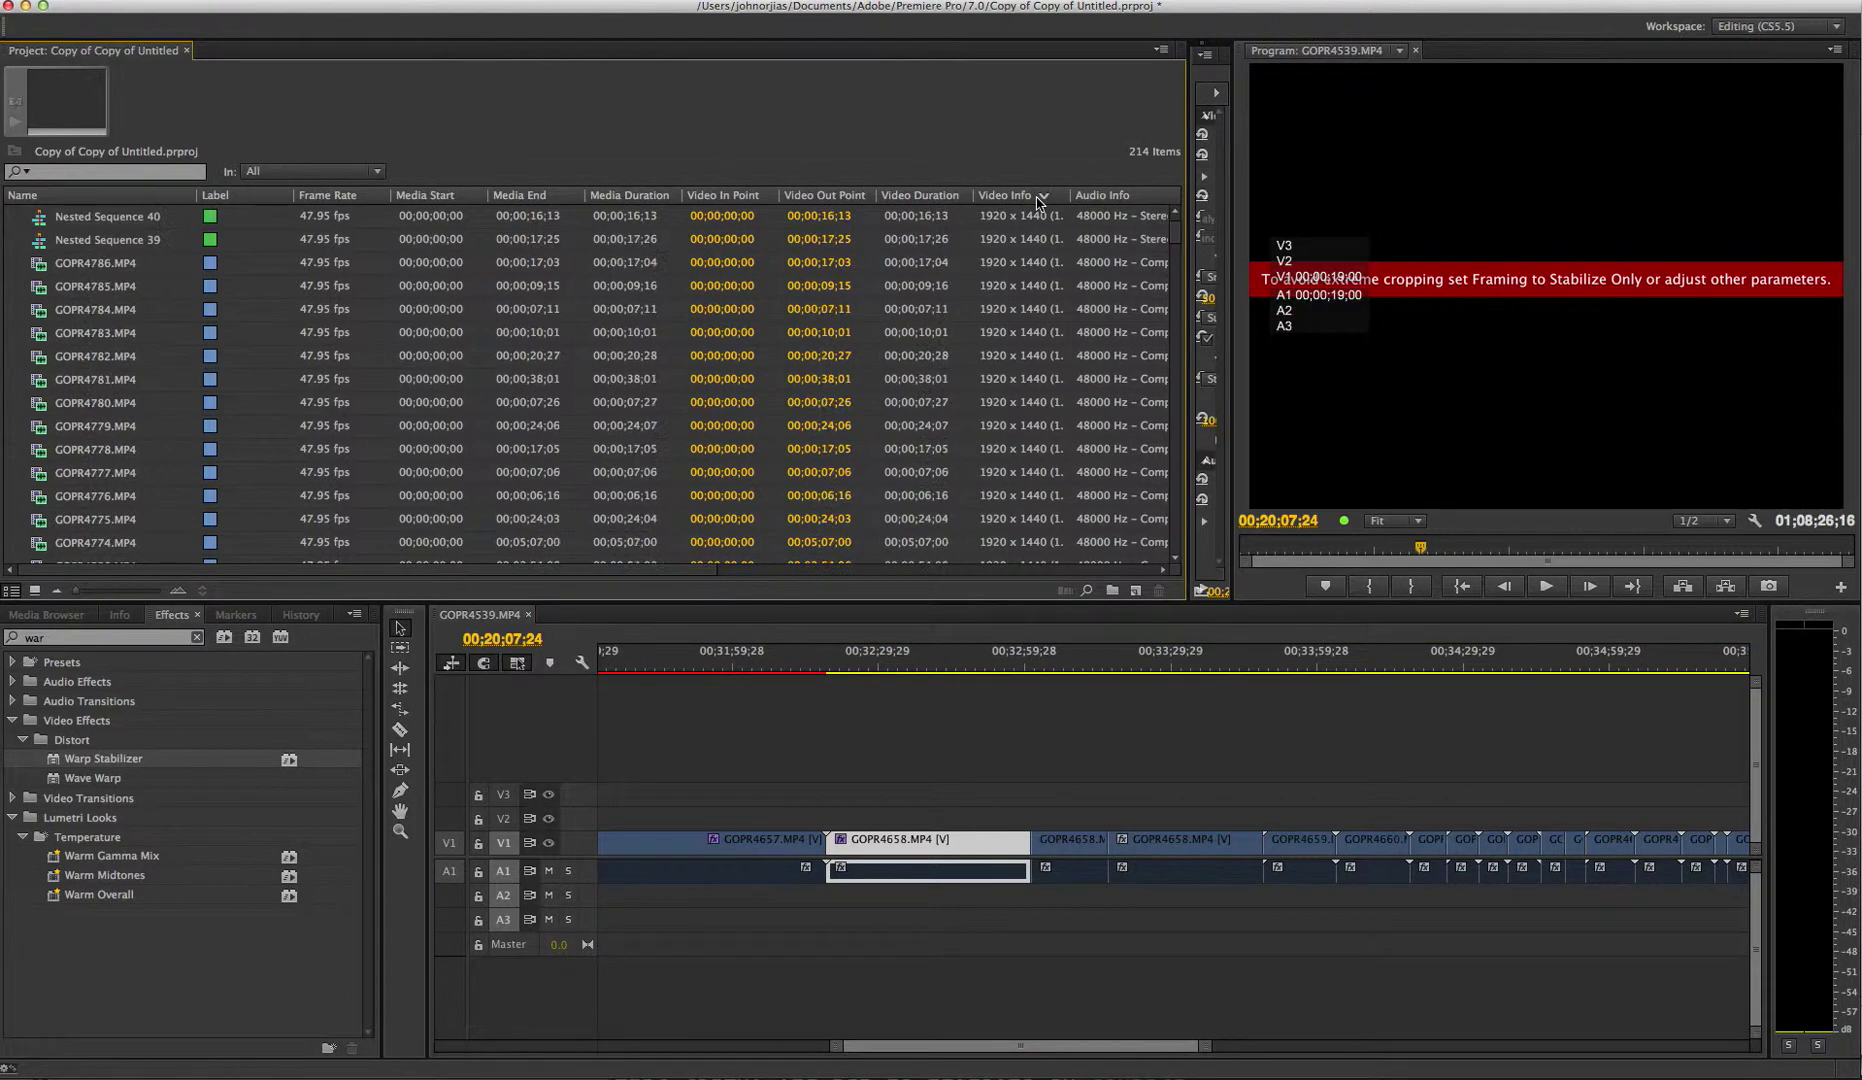
{"action": "left_click", "coordinate": [1036, 197]}
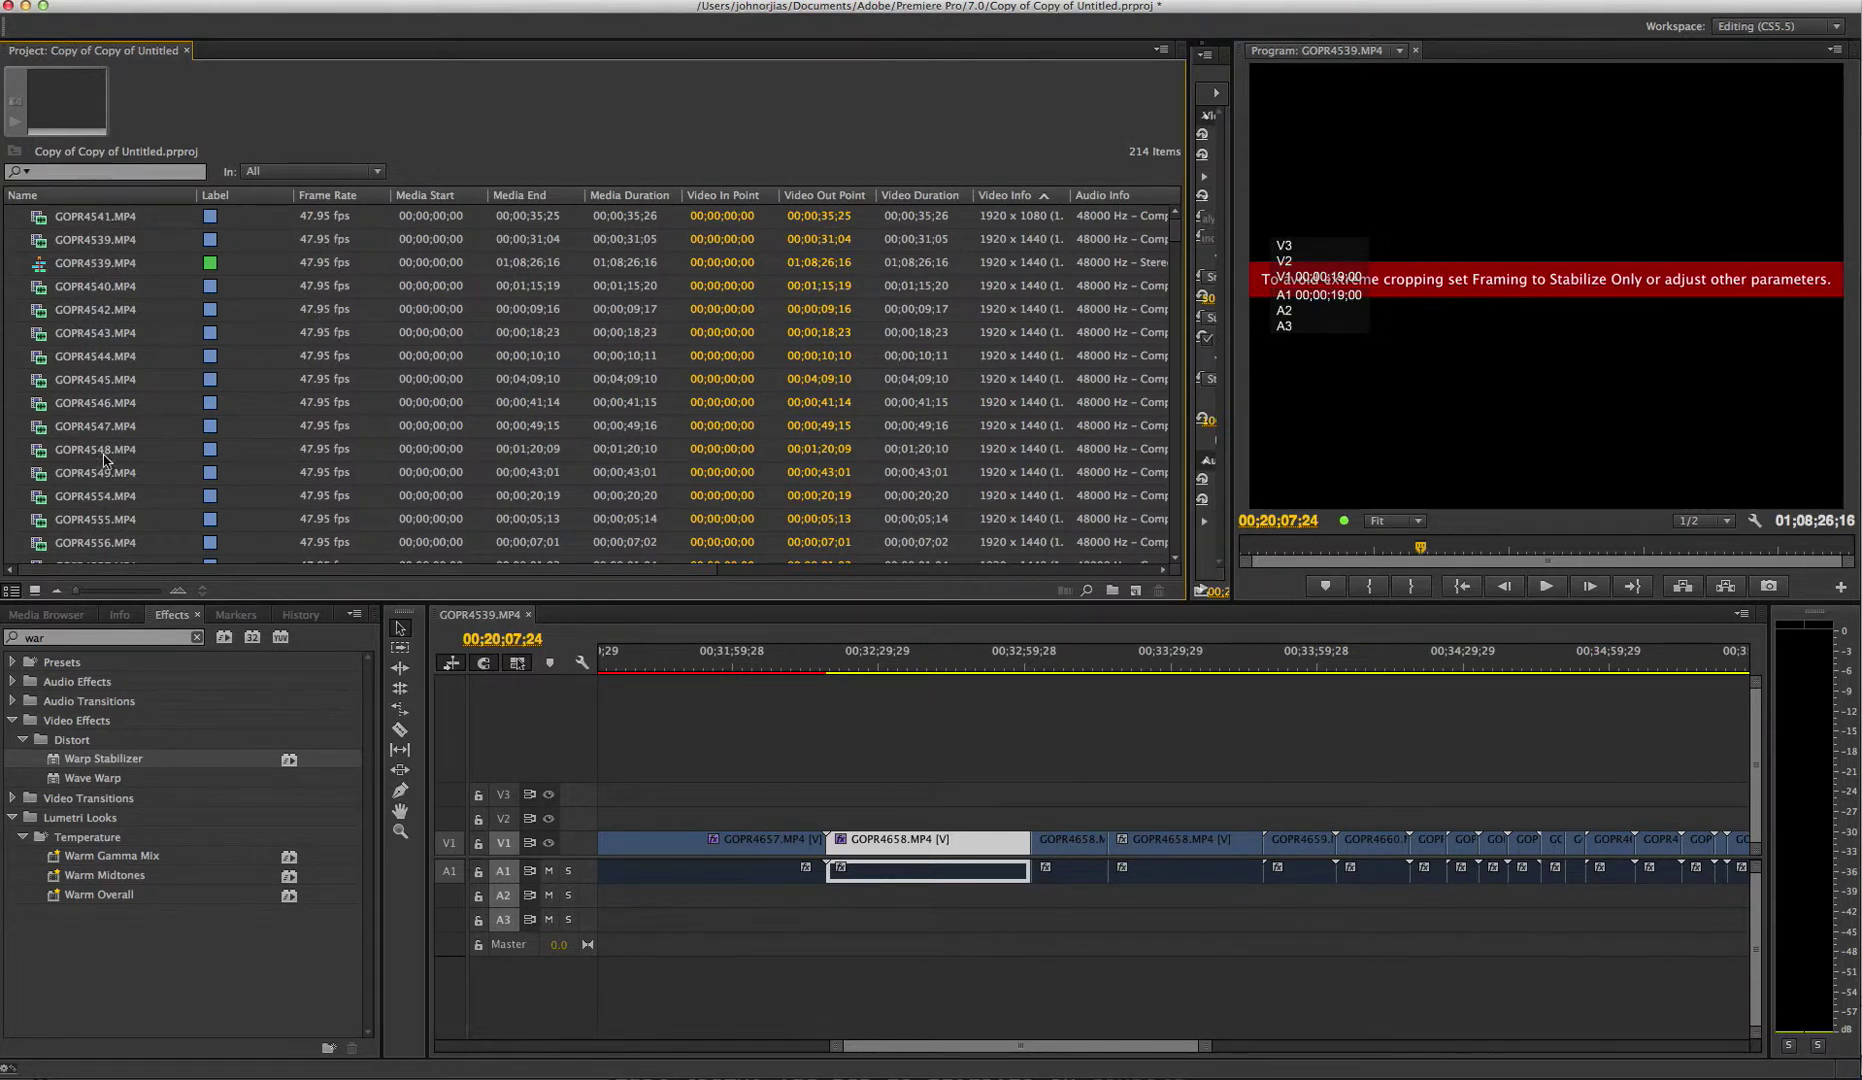
Step: Review the commands available for the clips GOPR4540.MP4 through GOPR4556.MP4, and select GOPR4541.MP4 in the media list
{"action": "left_click", "coordinate": [95, 288]}
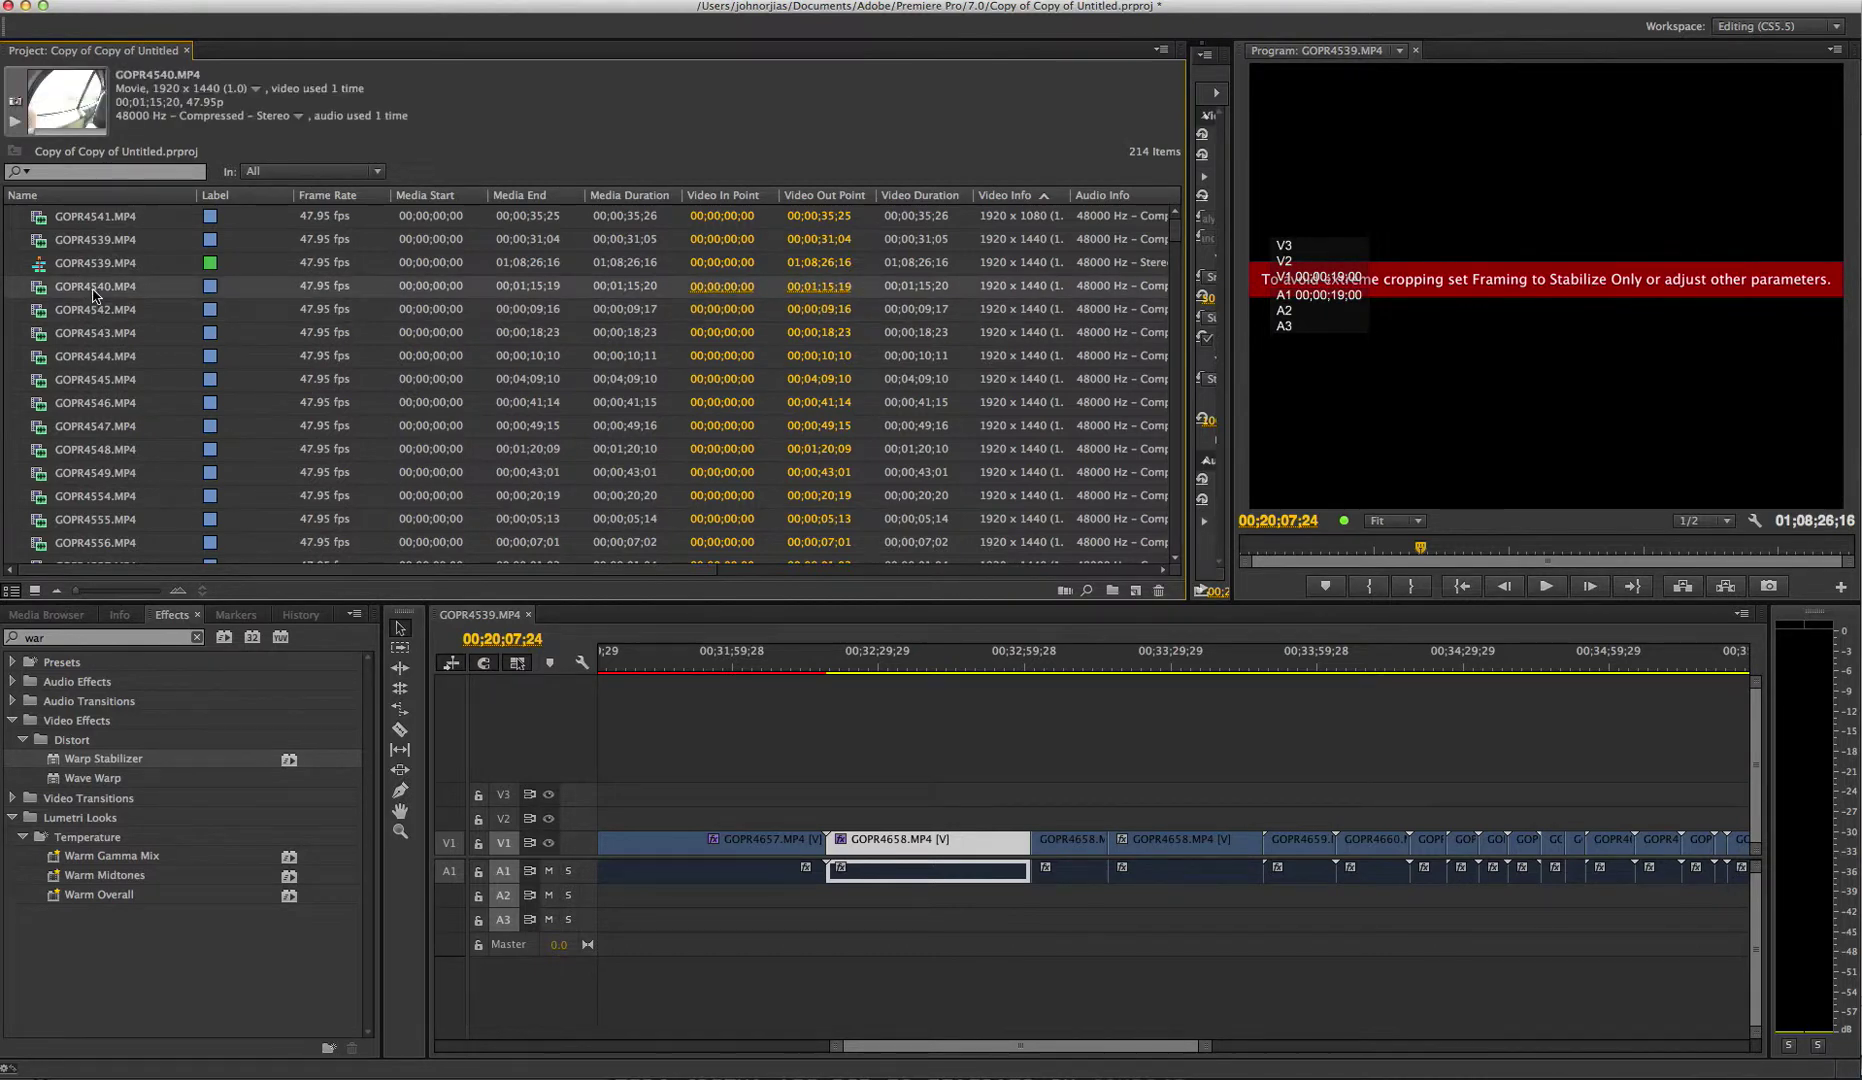
{"action": "left_click", "coordinate": [96, 542], "text": "shift"}
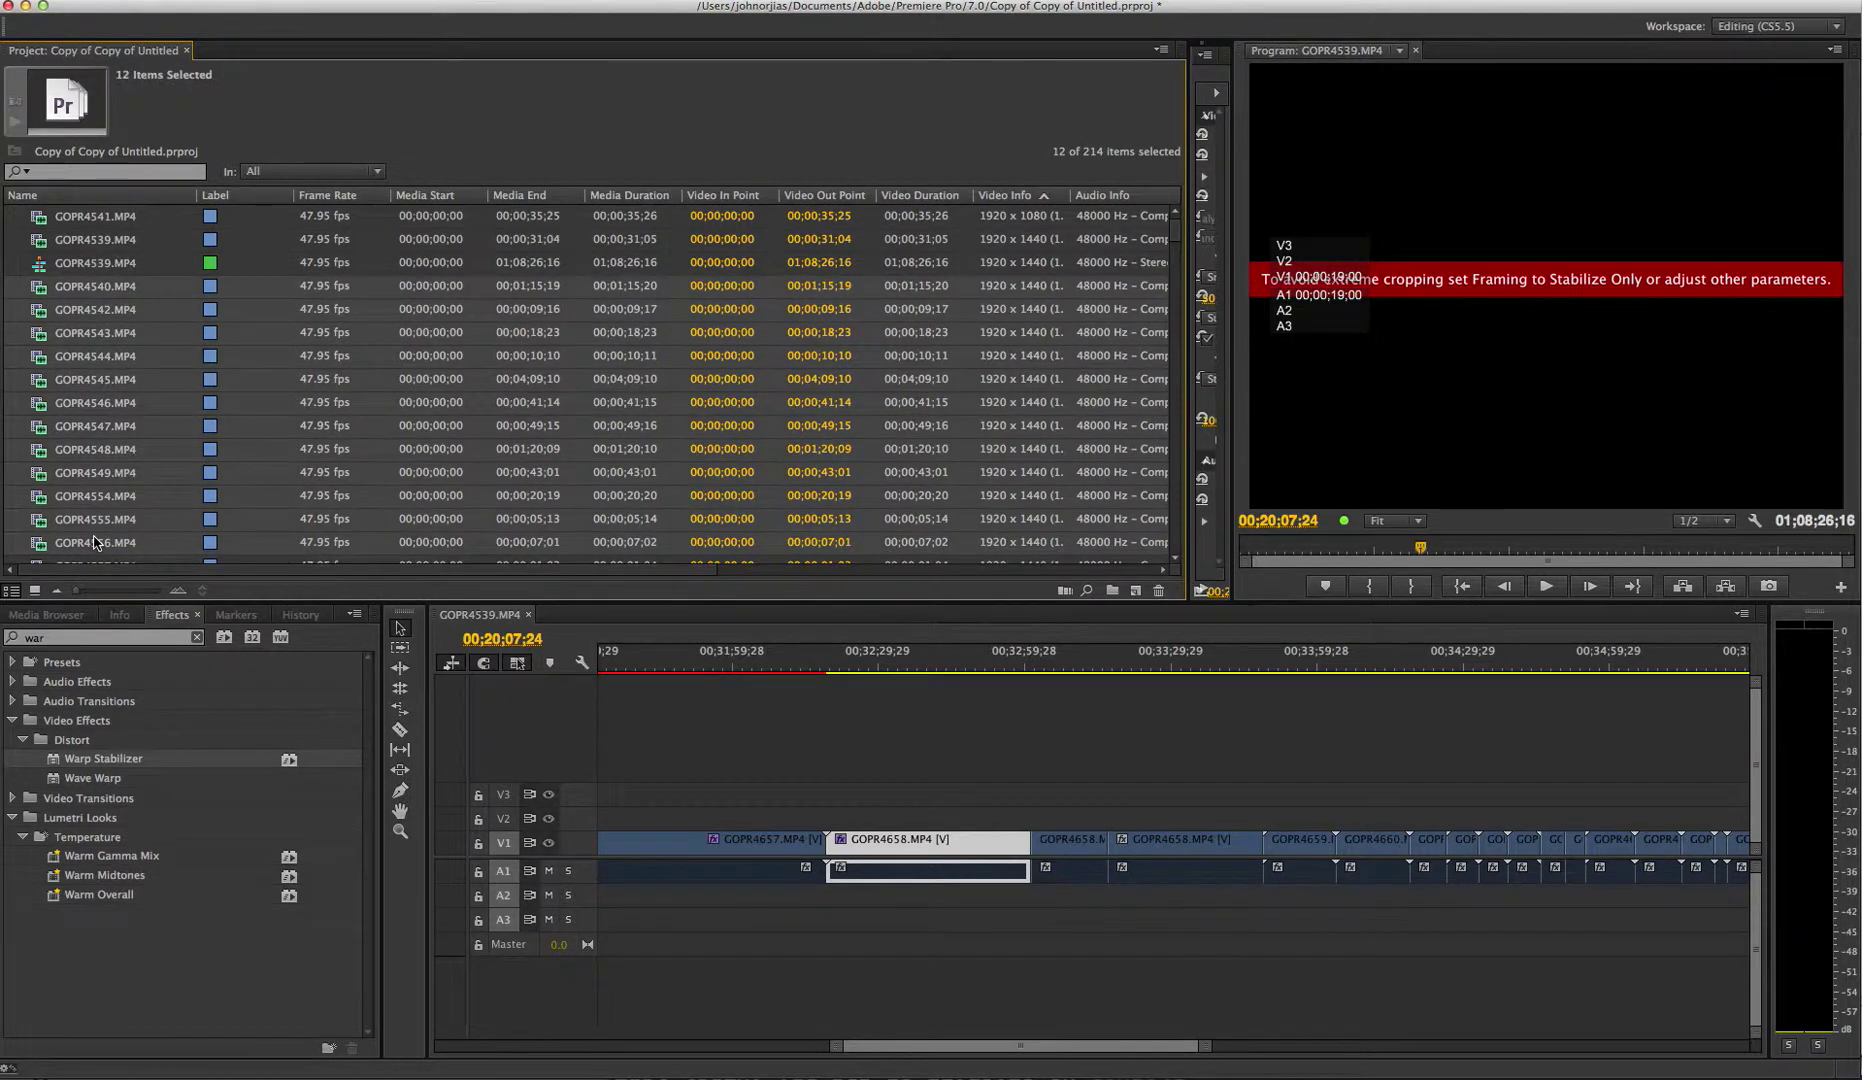
{"action": "right_click", "coordinate": [95, 542]}
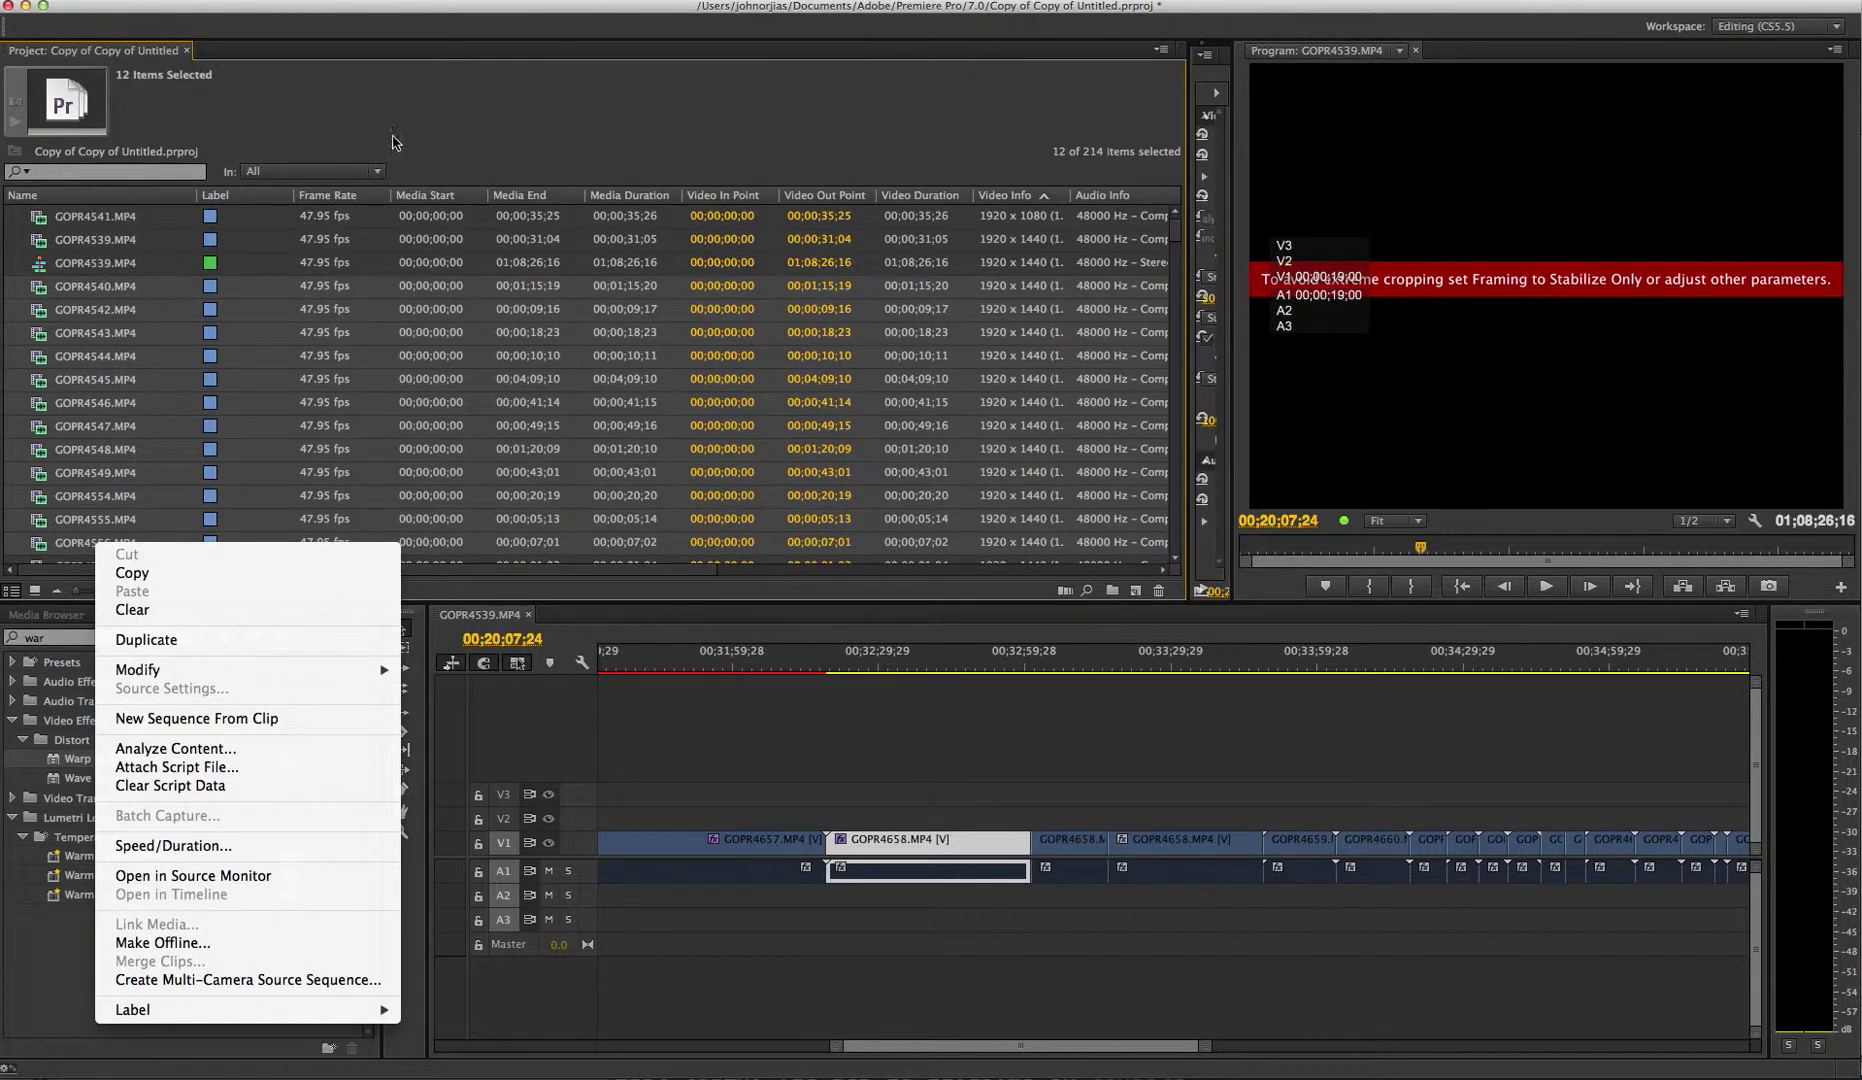
{"action": "left_click", "coordinate": [440, 134]}
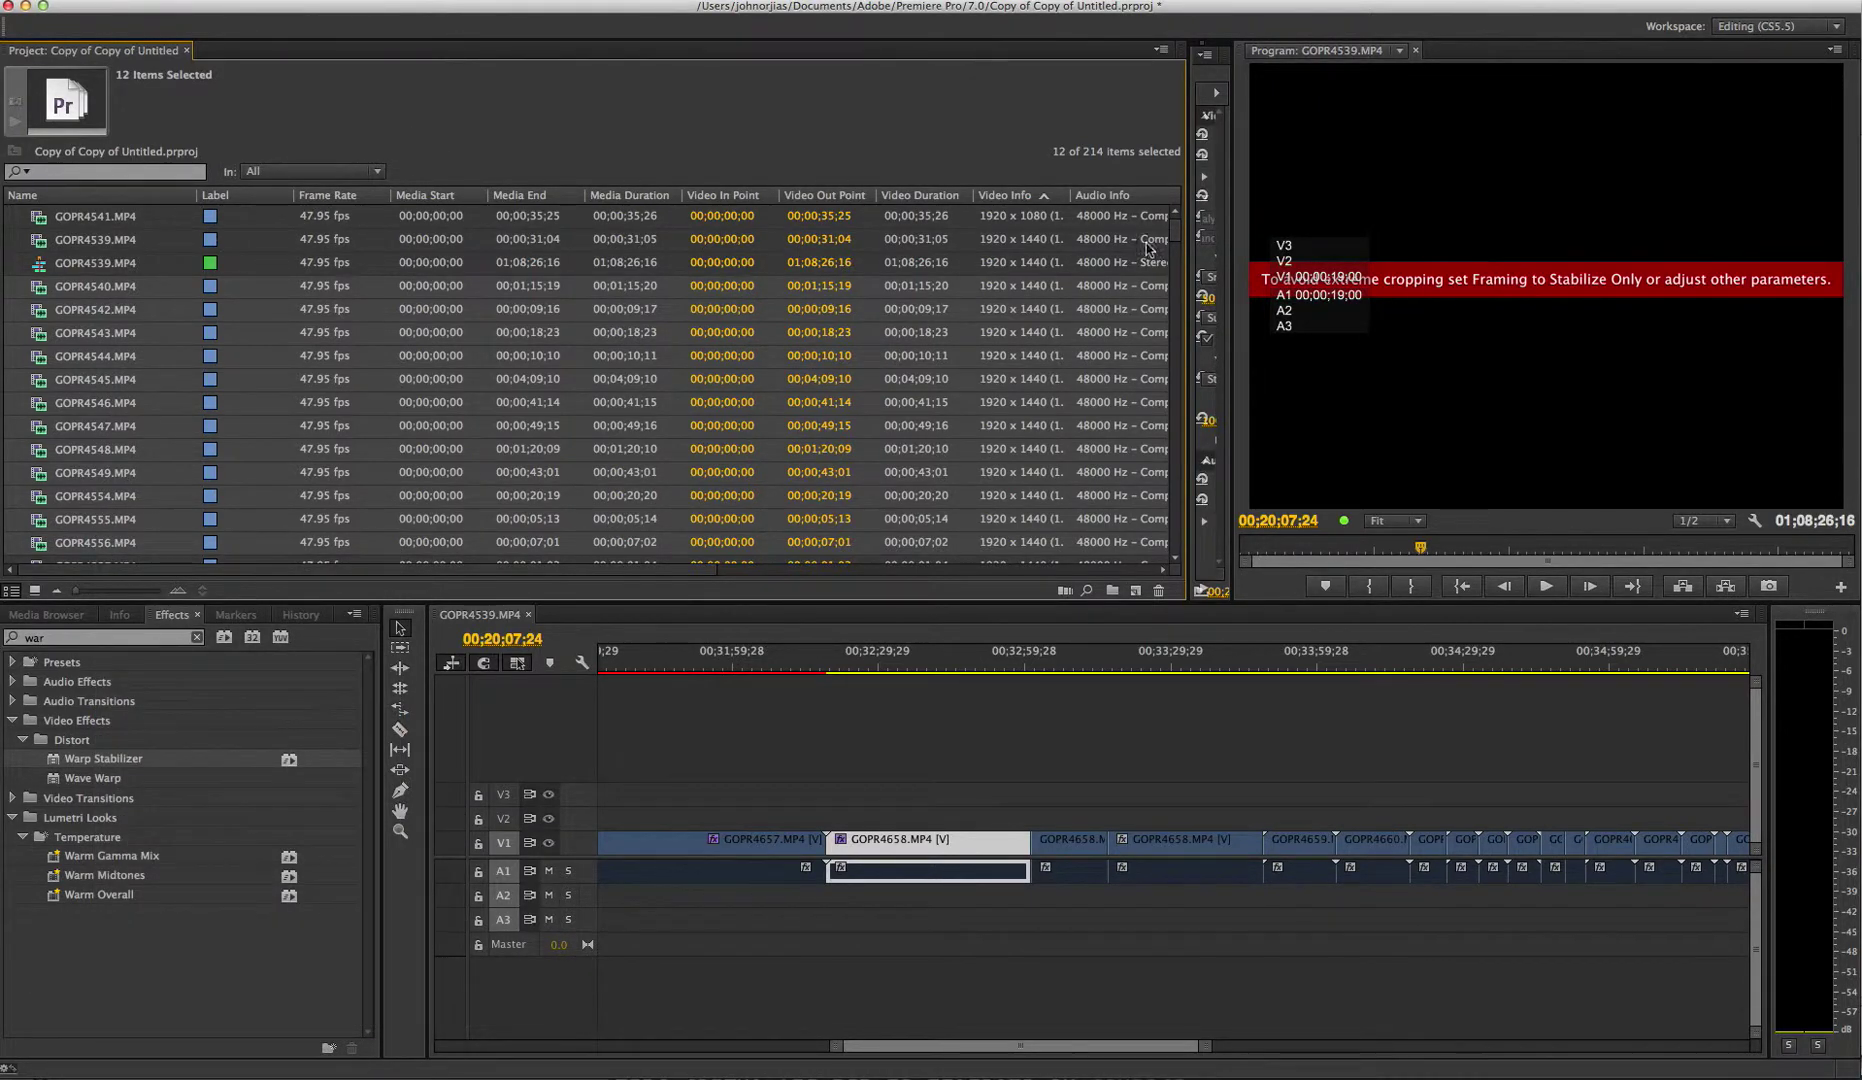
{"action": "left_click", "coordinate": [81, 220]}
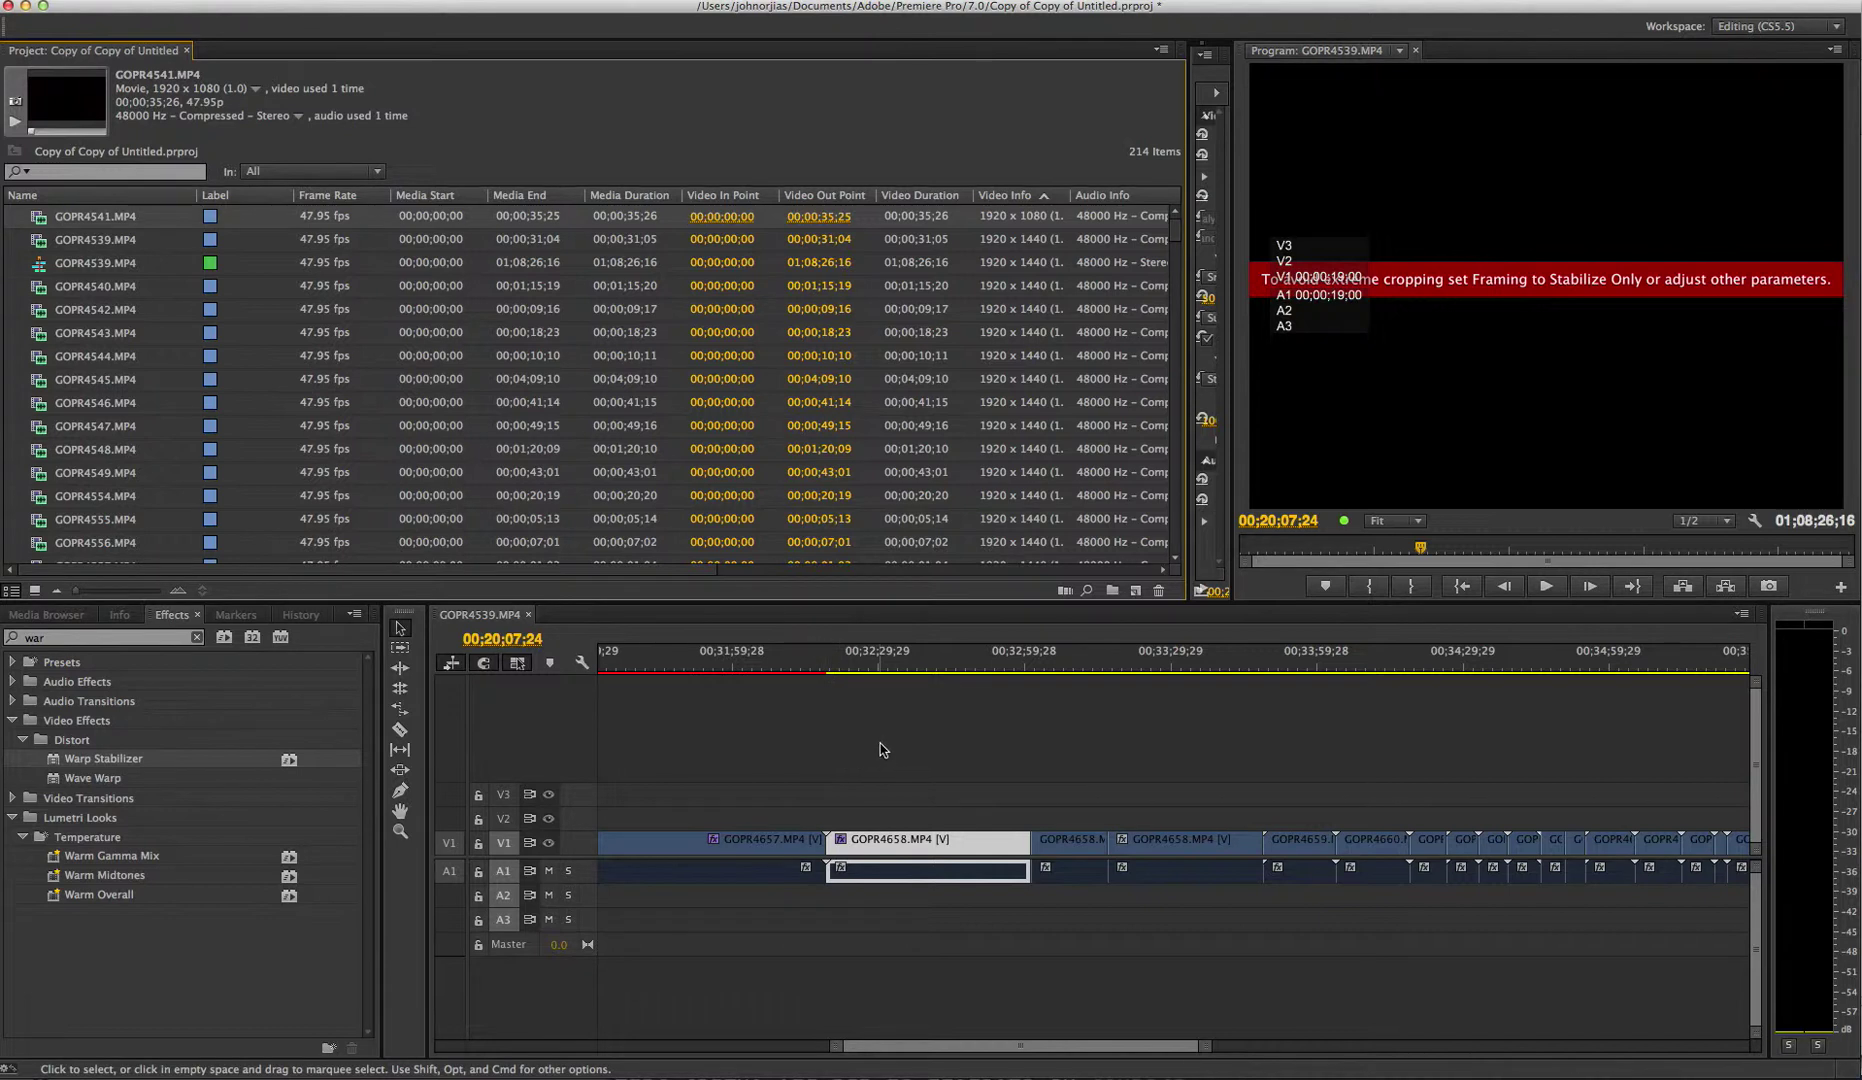
Step: Try to split the first GOPR4658.MP4 clip on V1 with the Razor tool and delete its cut-off end
{"action": "left_click_drag", "start_coordinate": [879, 785], "coordinate": [1703, 918]}
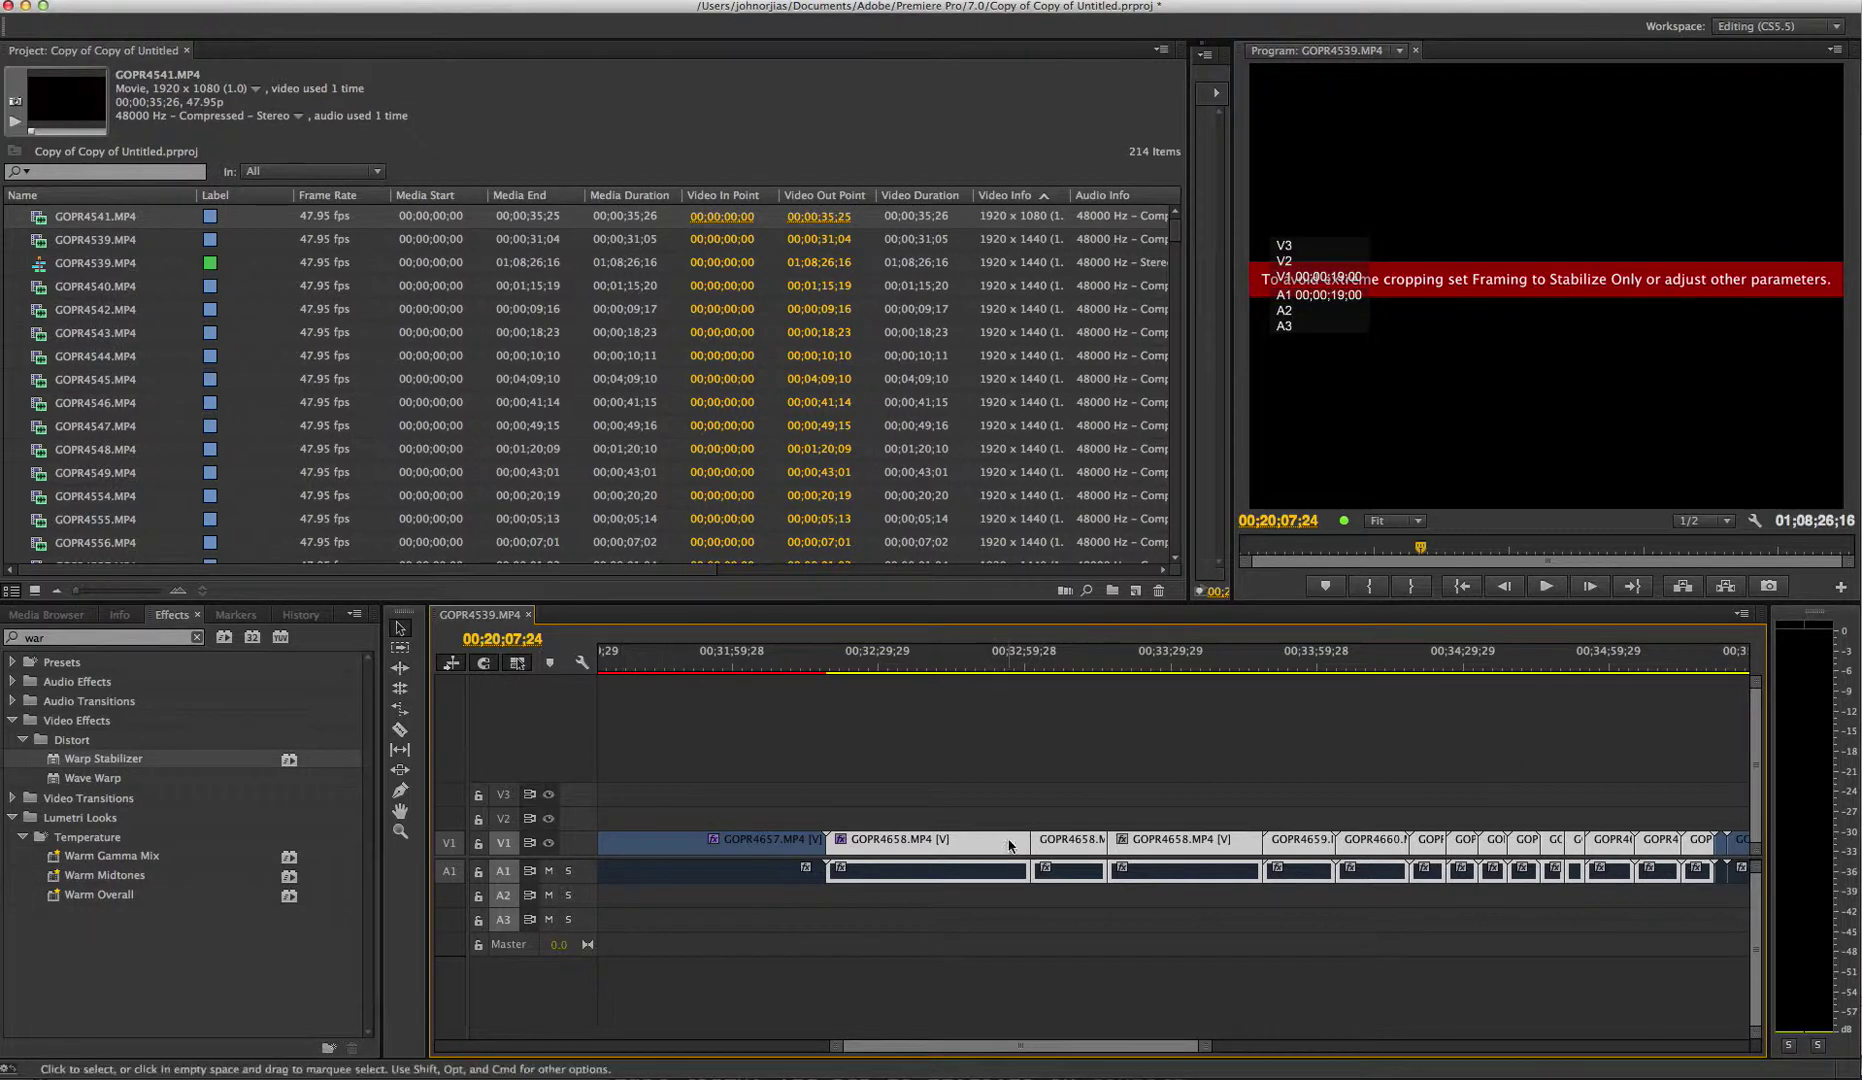
{"action": "left_click", "coordinate": [403, 730]}
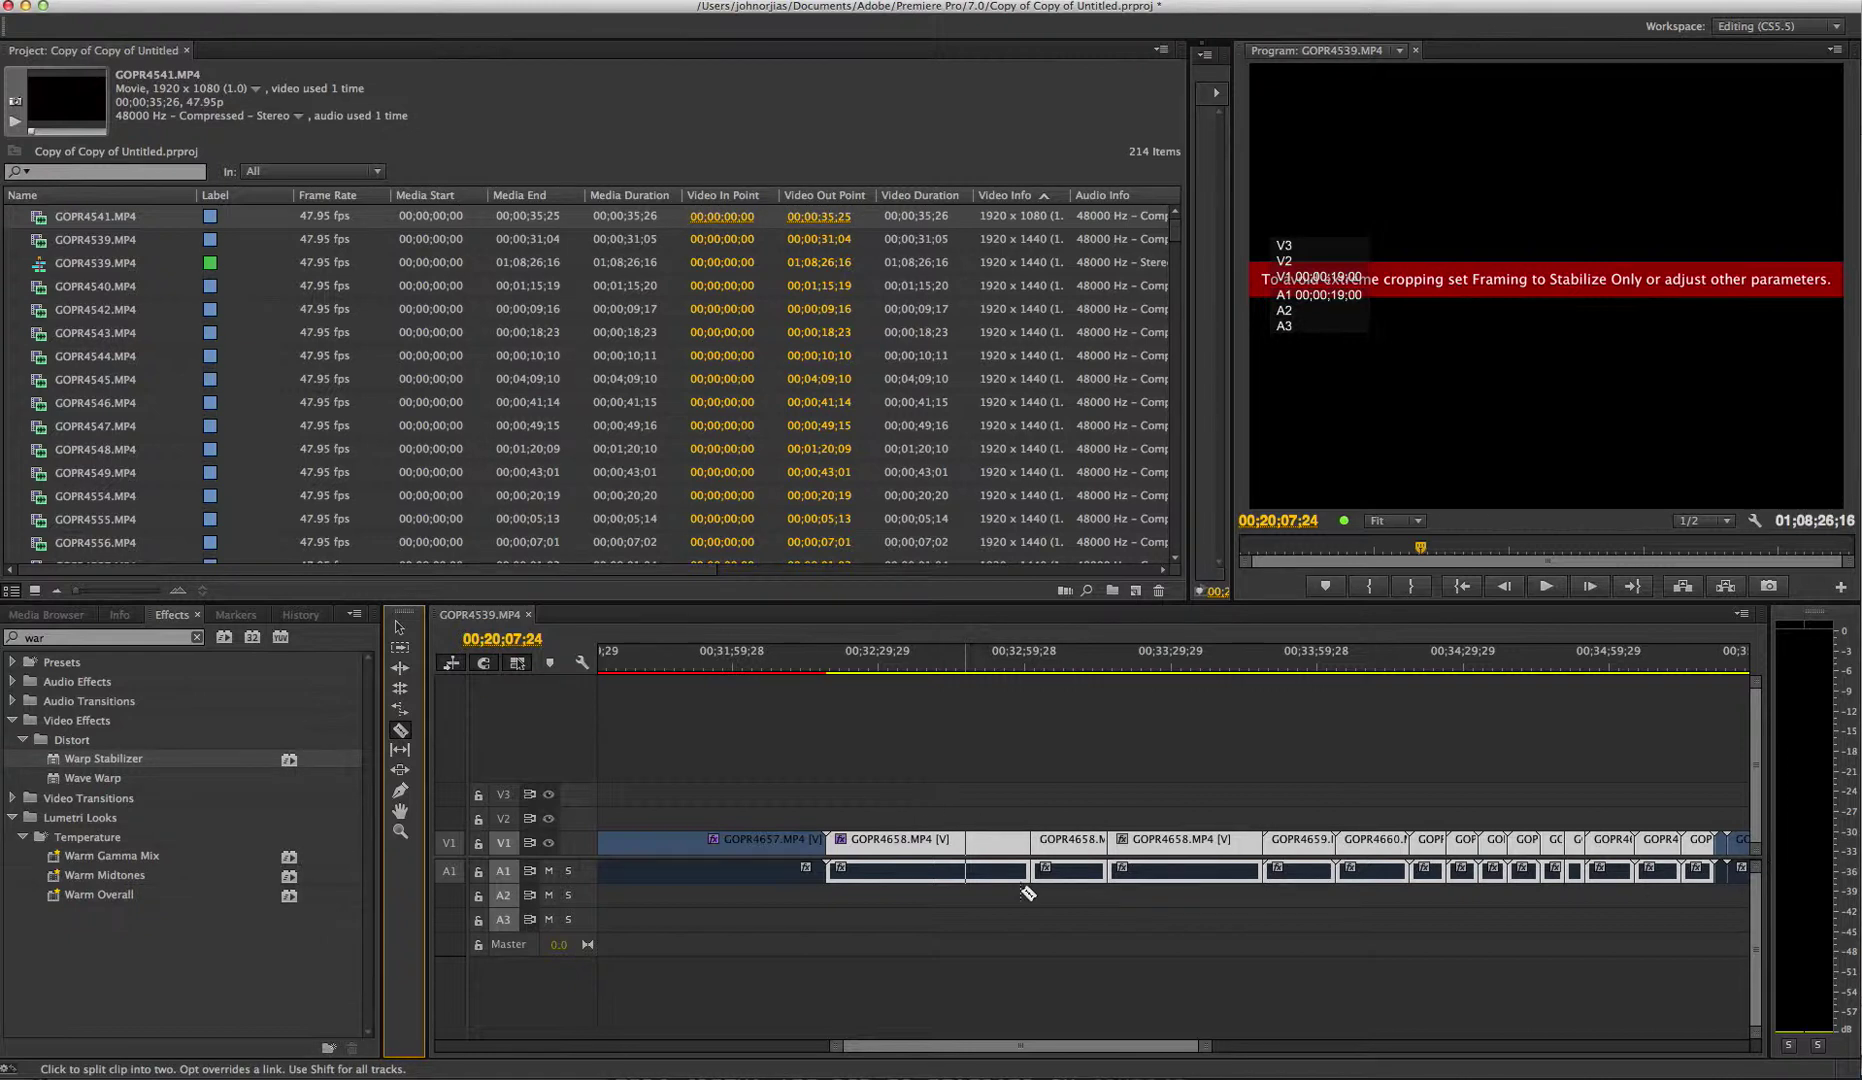
{"action": "left_click", "coordinate": [984, 838]}
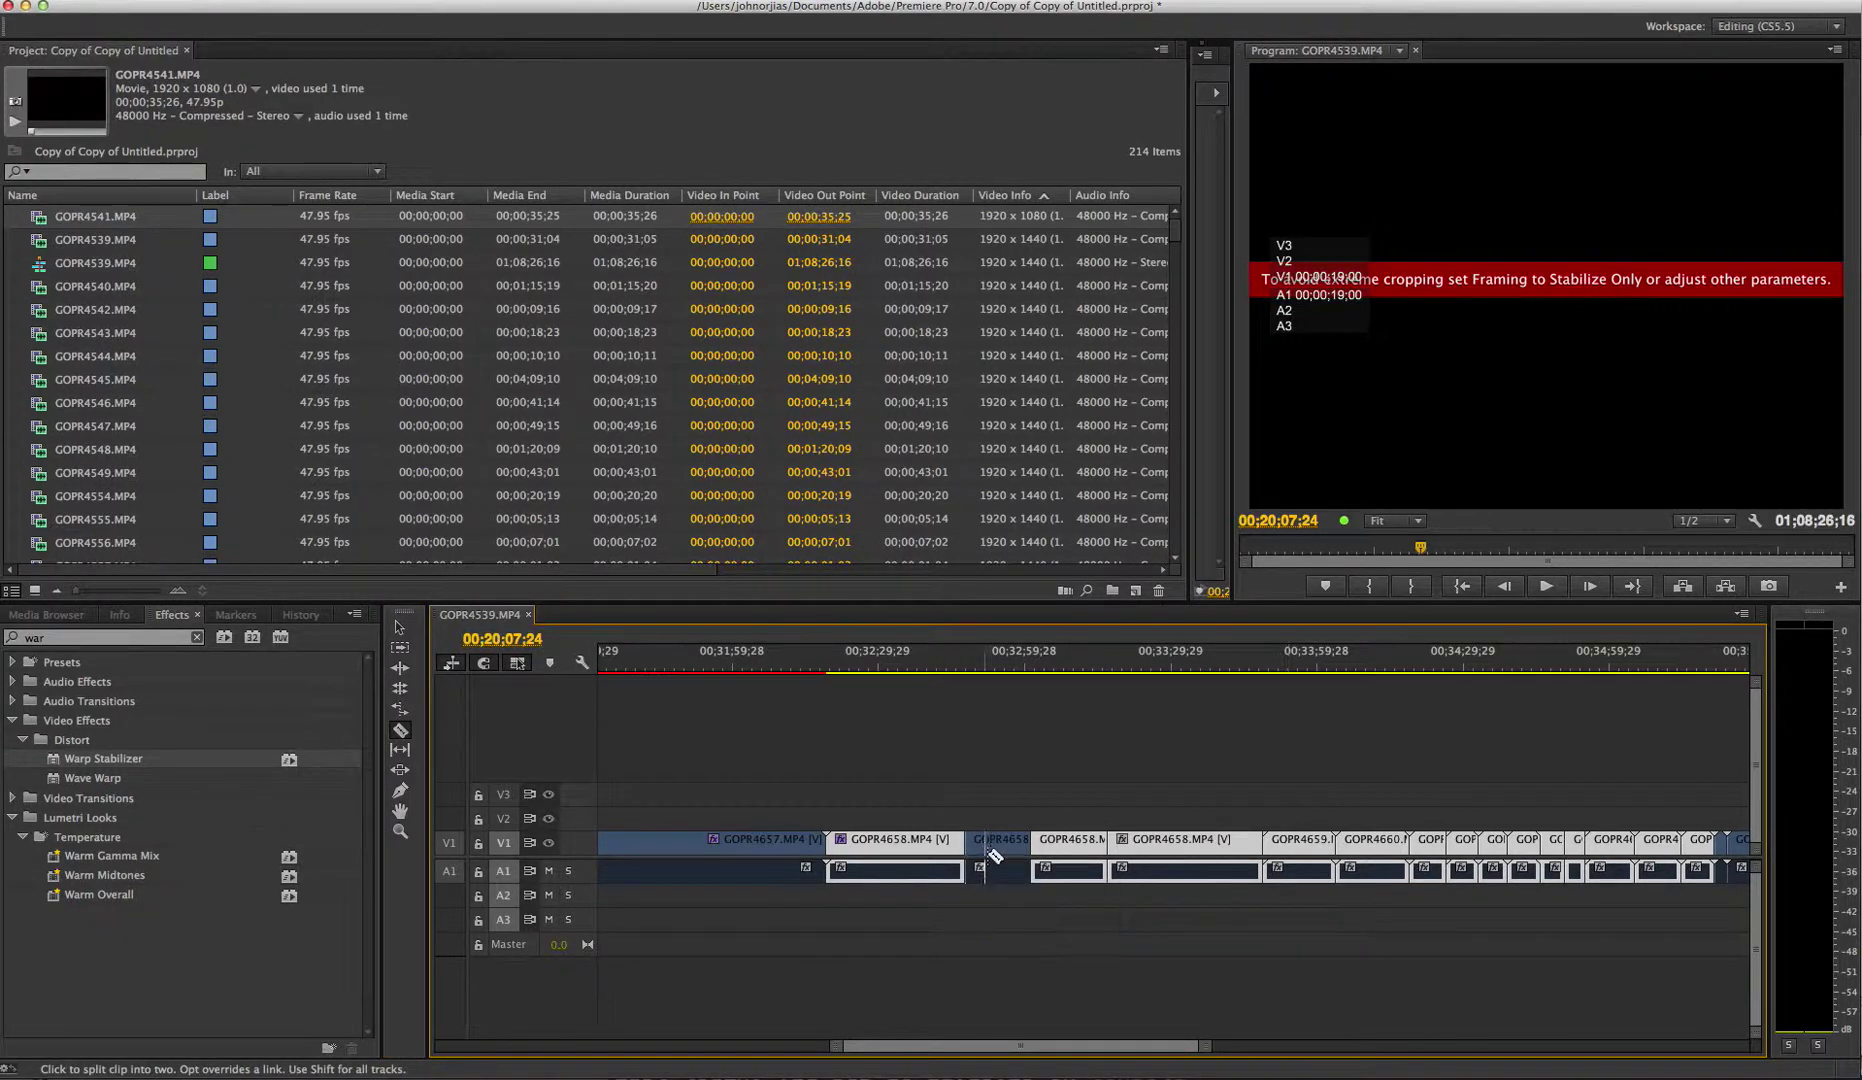
{"action": "left_click", "coordinate": [1000, 840]}
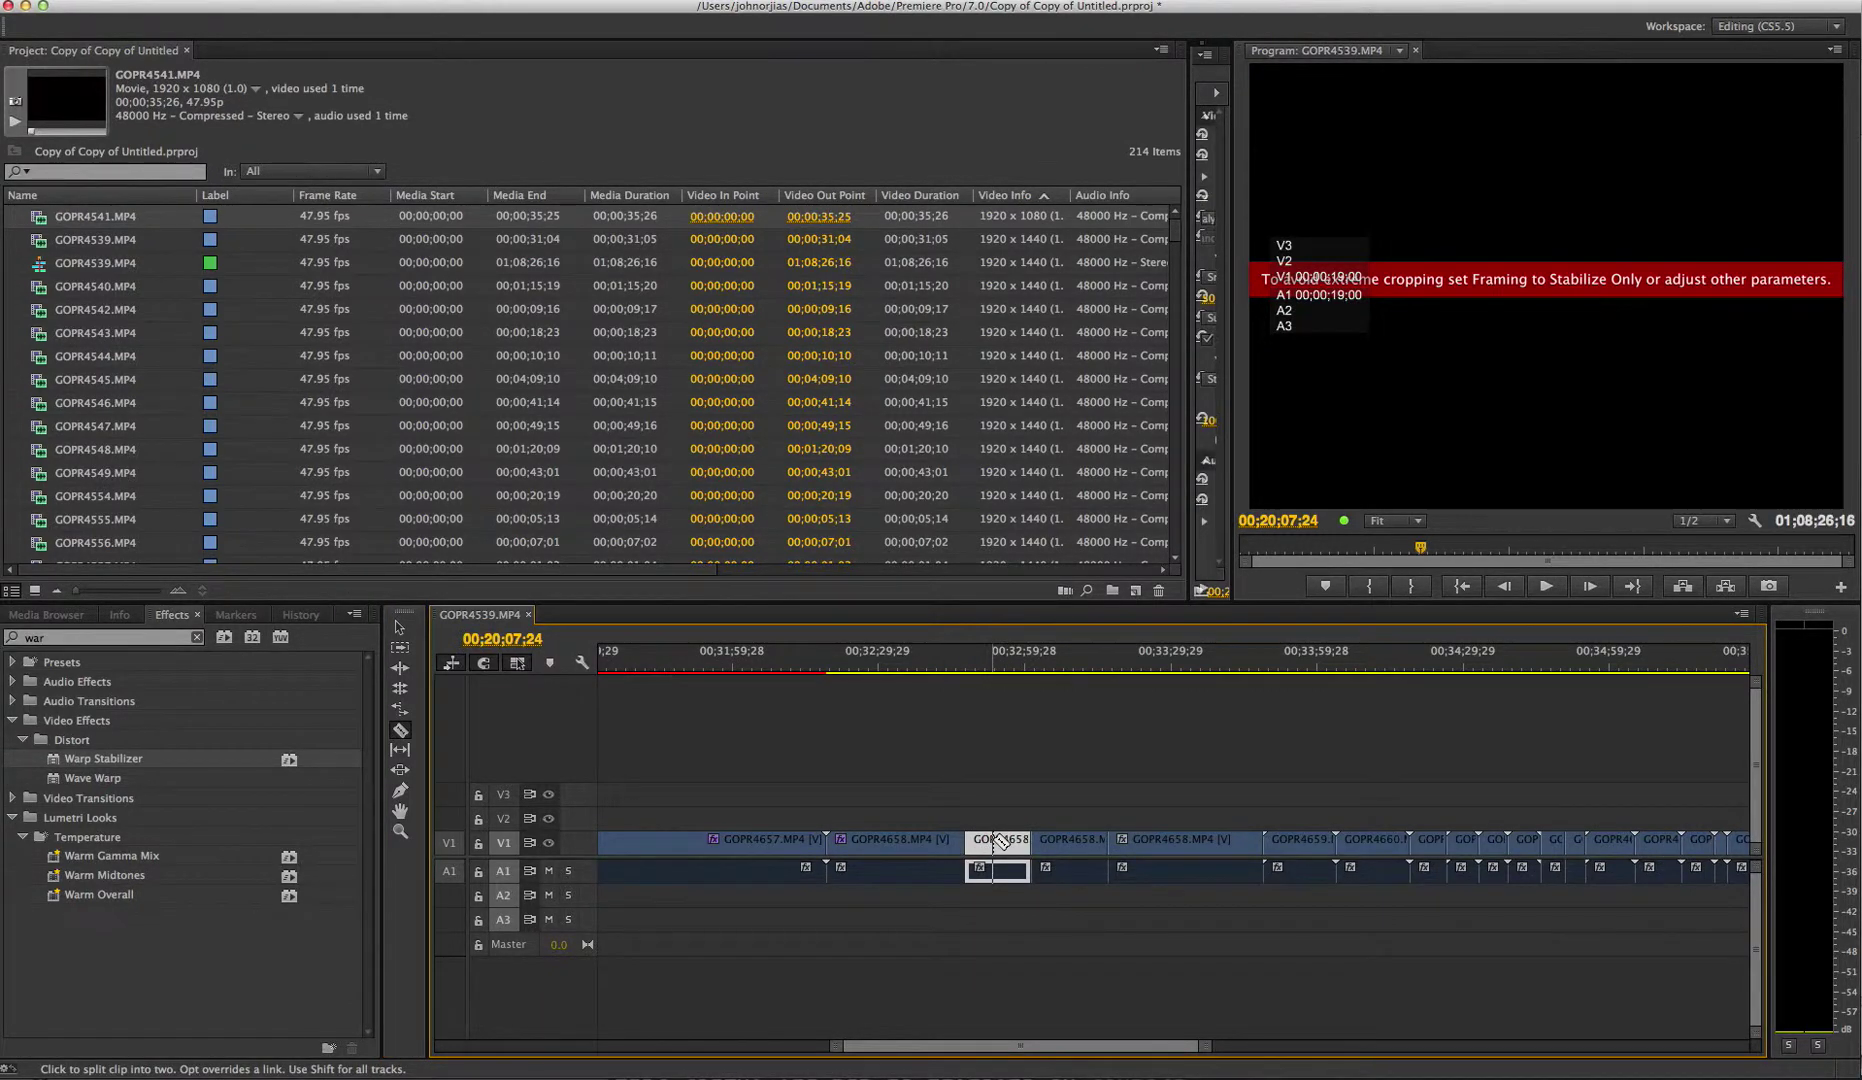
{"action": "right_click", "coordinate": [1000, 840]}
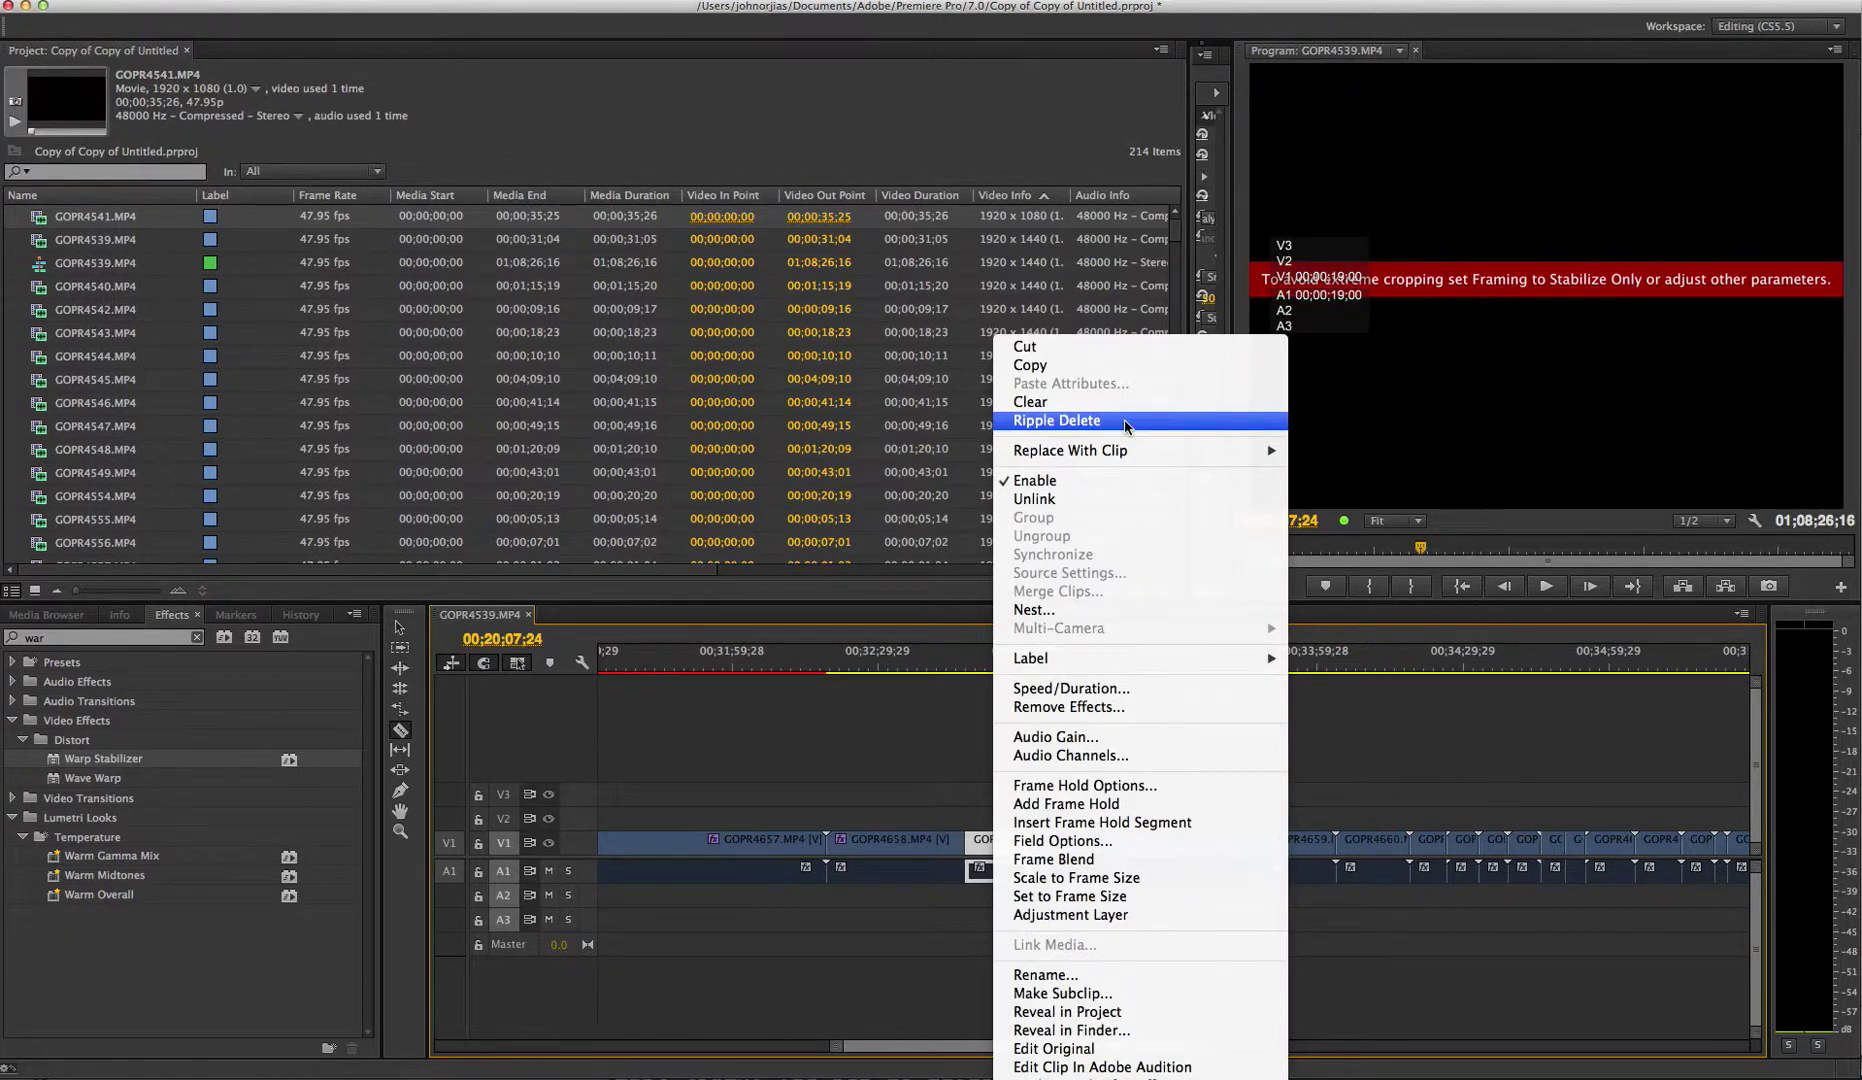
{"action": "left_click", "coordinate": [888, 745]}
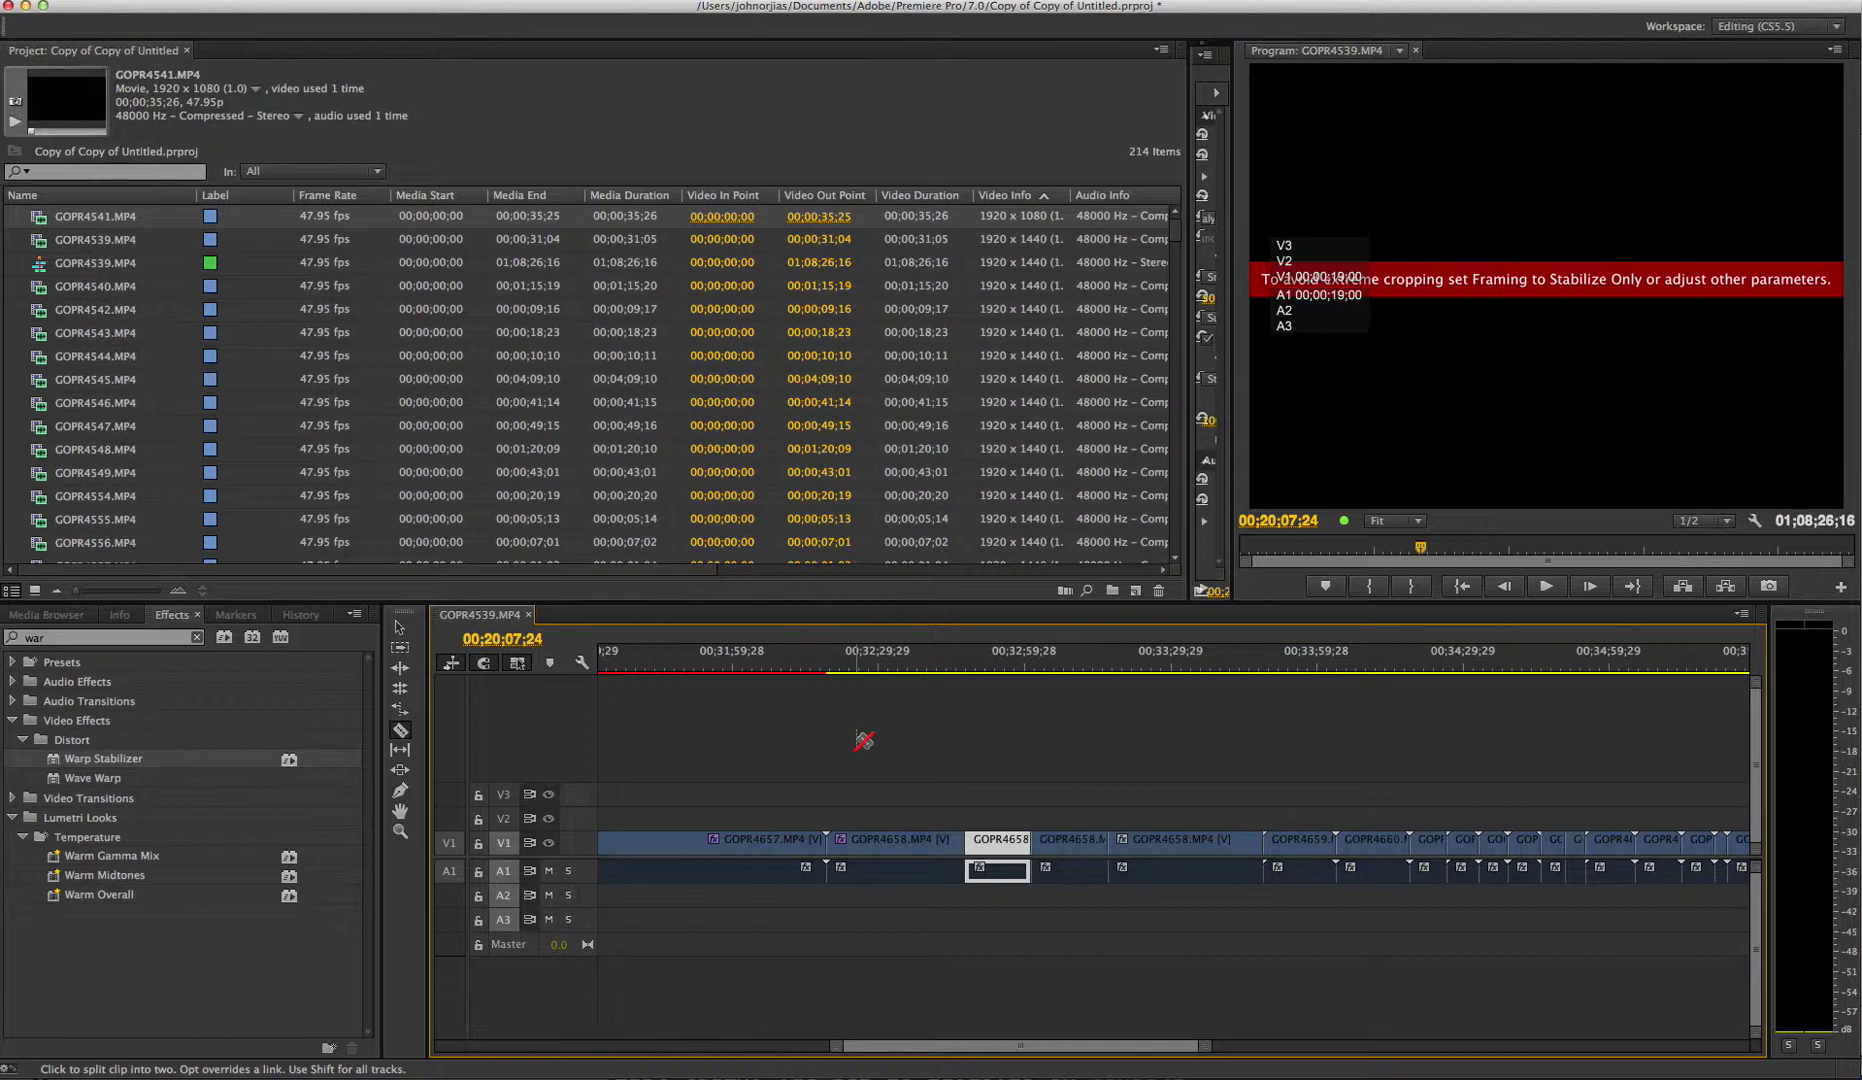
{"action": "key", "text": "Delete"}
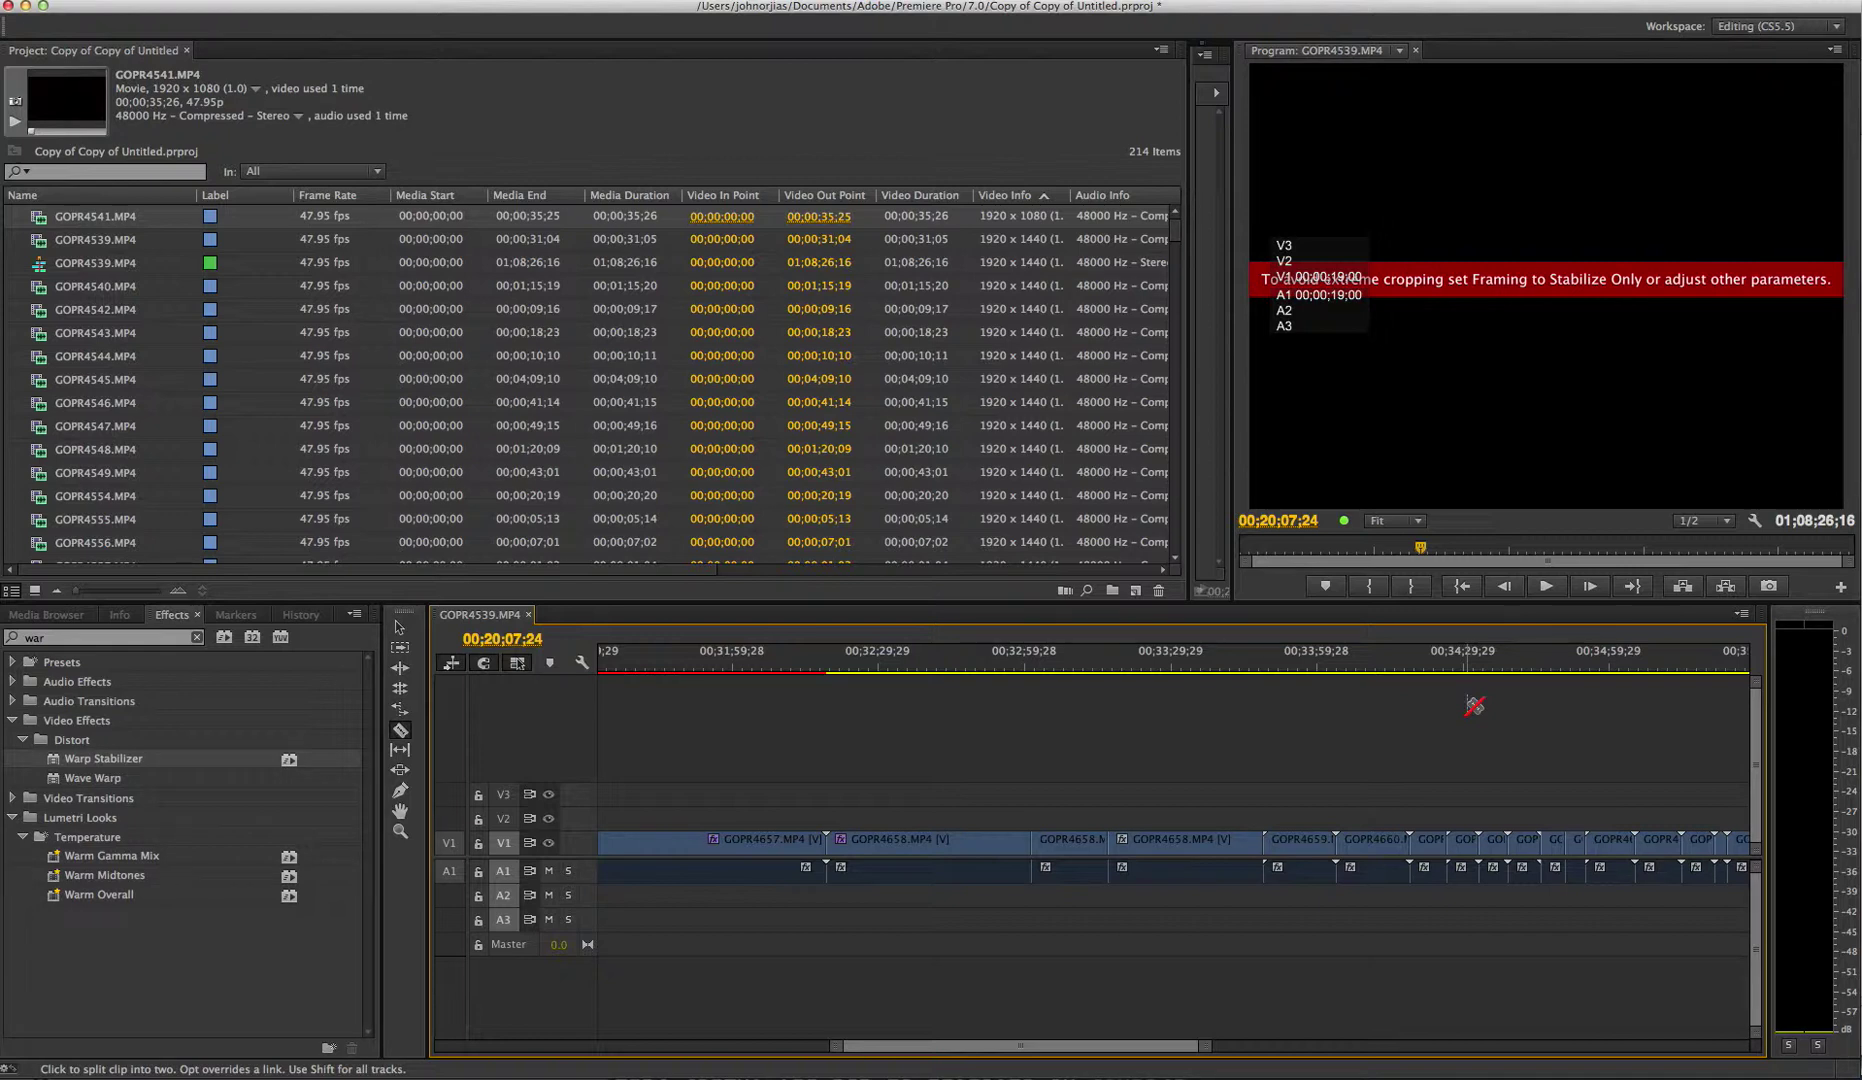
Step: Try to apply the Warp Stabilizer effect to the run of clips starting with the first GOPR4658.MP4 on V1
{"action": "left_click", "coordinate": [398, 630]}
{"action": "left_click_drag", "start_coordinate": [884, 770], "coordinate": [1528, 940]}
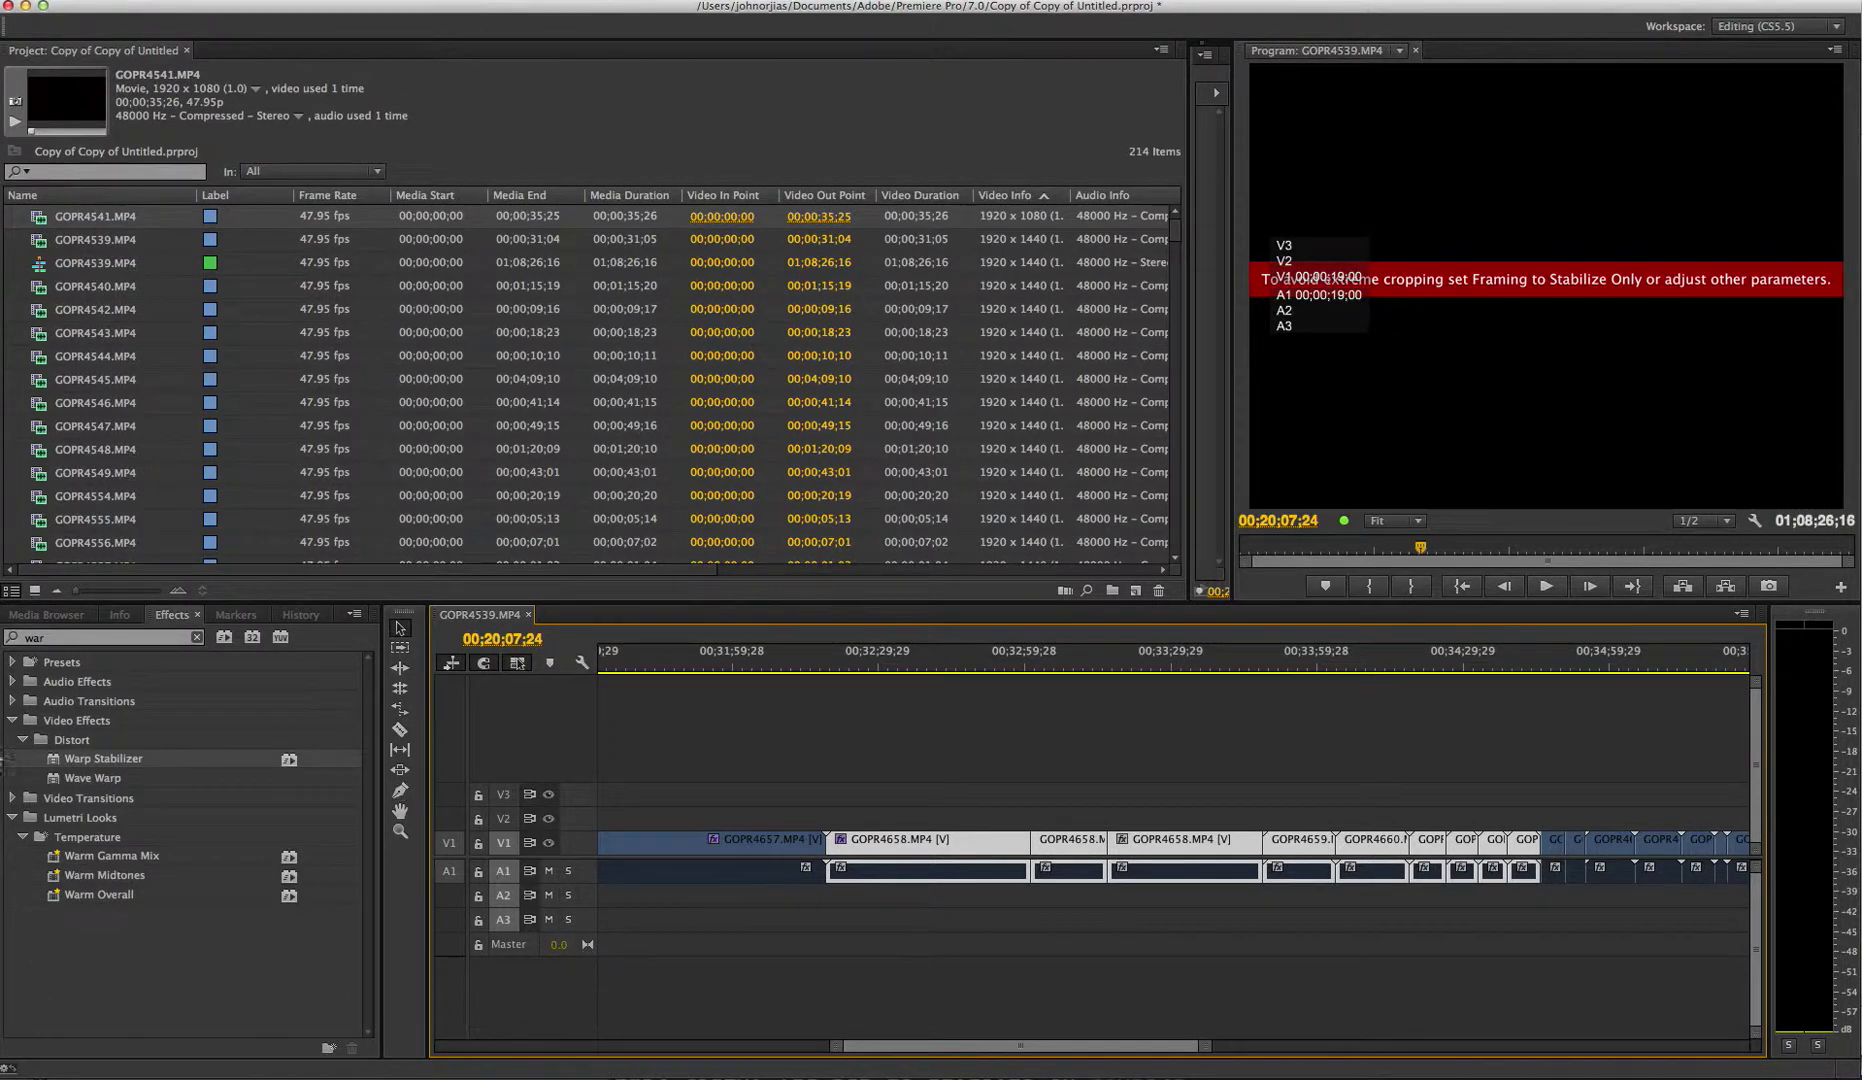
{"action": "left_click_drag", "start_coordinate": [80, 766], "coordinate": [991, 847]}
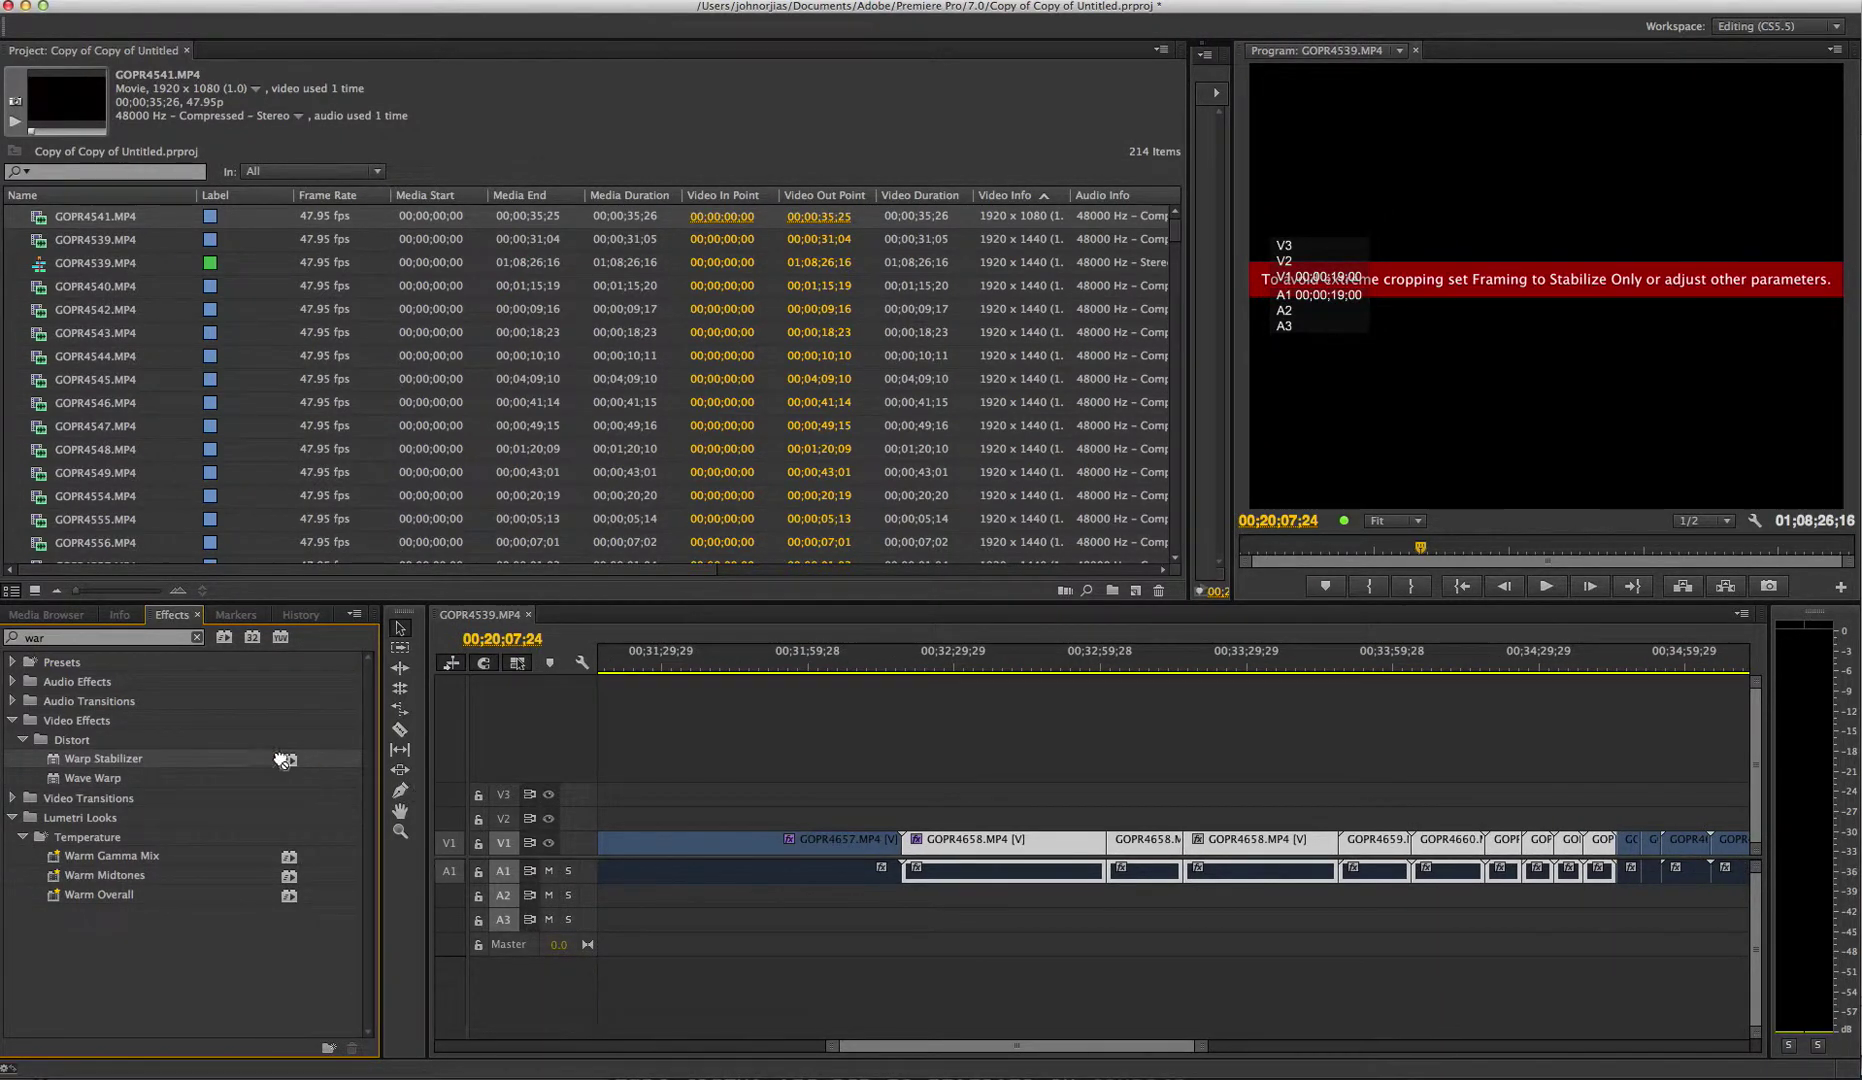
{"action": "left_click", "coordinate": [797, 786]}
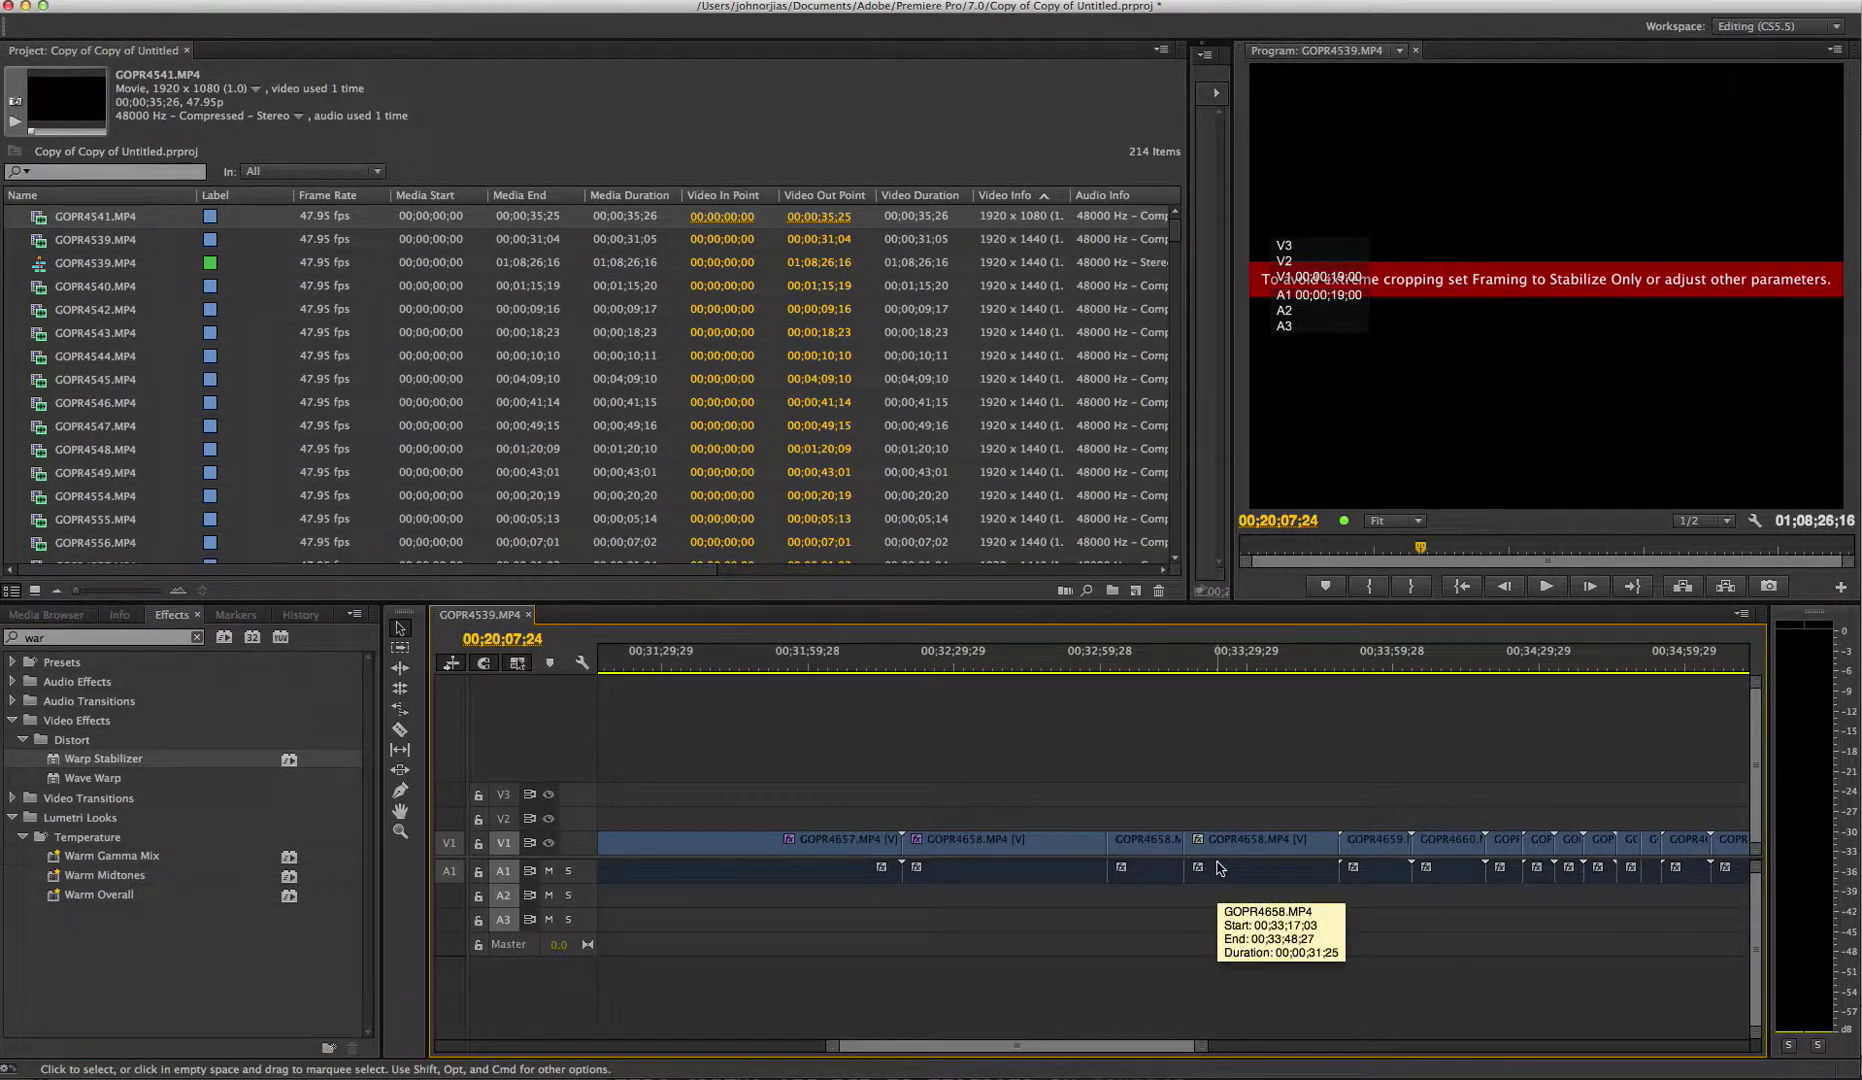
Step: Look through the sequence for the unrendered sections and select the GOPR4654.MP4 clip on V1
{"action": "left_click_drag", "start_coordinate": [1137, 1046], "coordinate": [966, 1055]}
{"action": "scroll", "coordinate": [950, 1050], "scroll_direction": "down", "scroll_amount": 15}
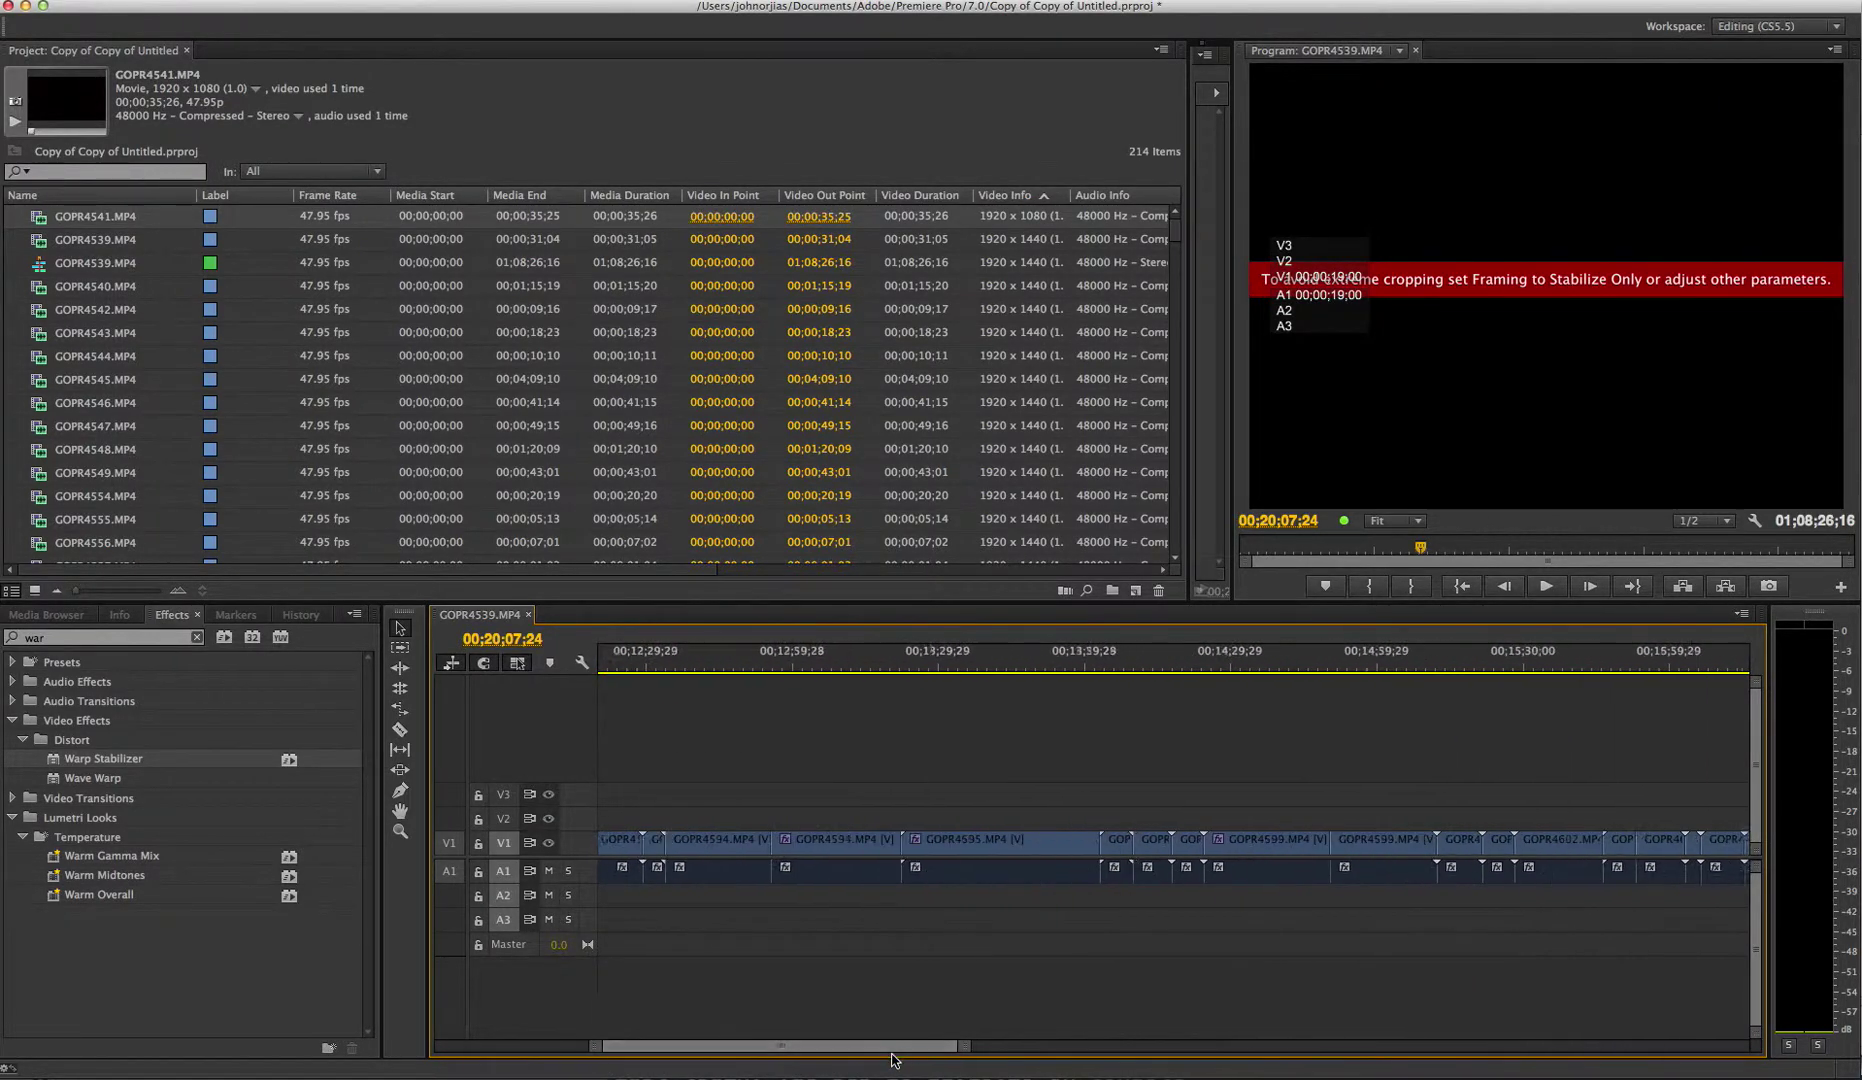
{"action": "scroll", "coordinate": [1083, 1065], "scroll_direction": "up", "scroll_amount": 10}
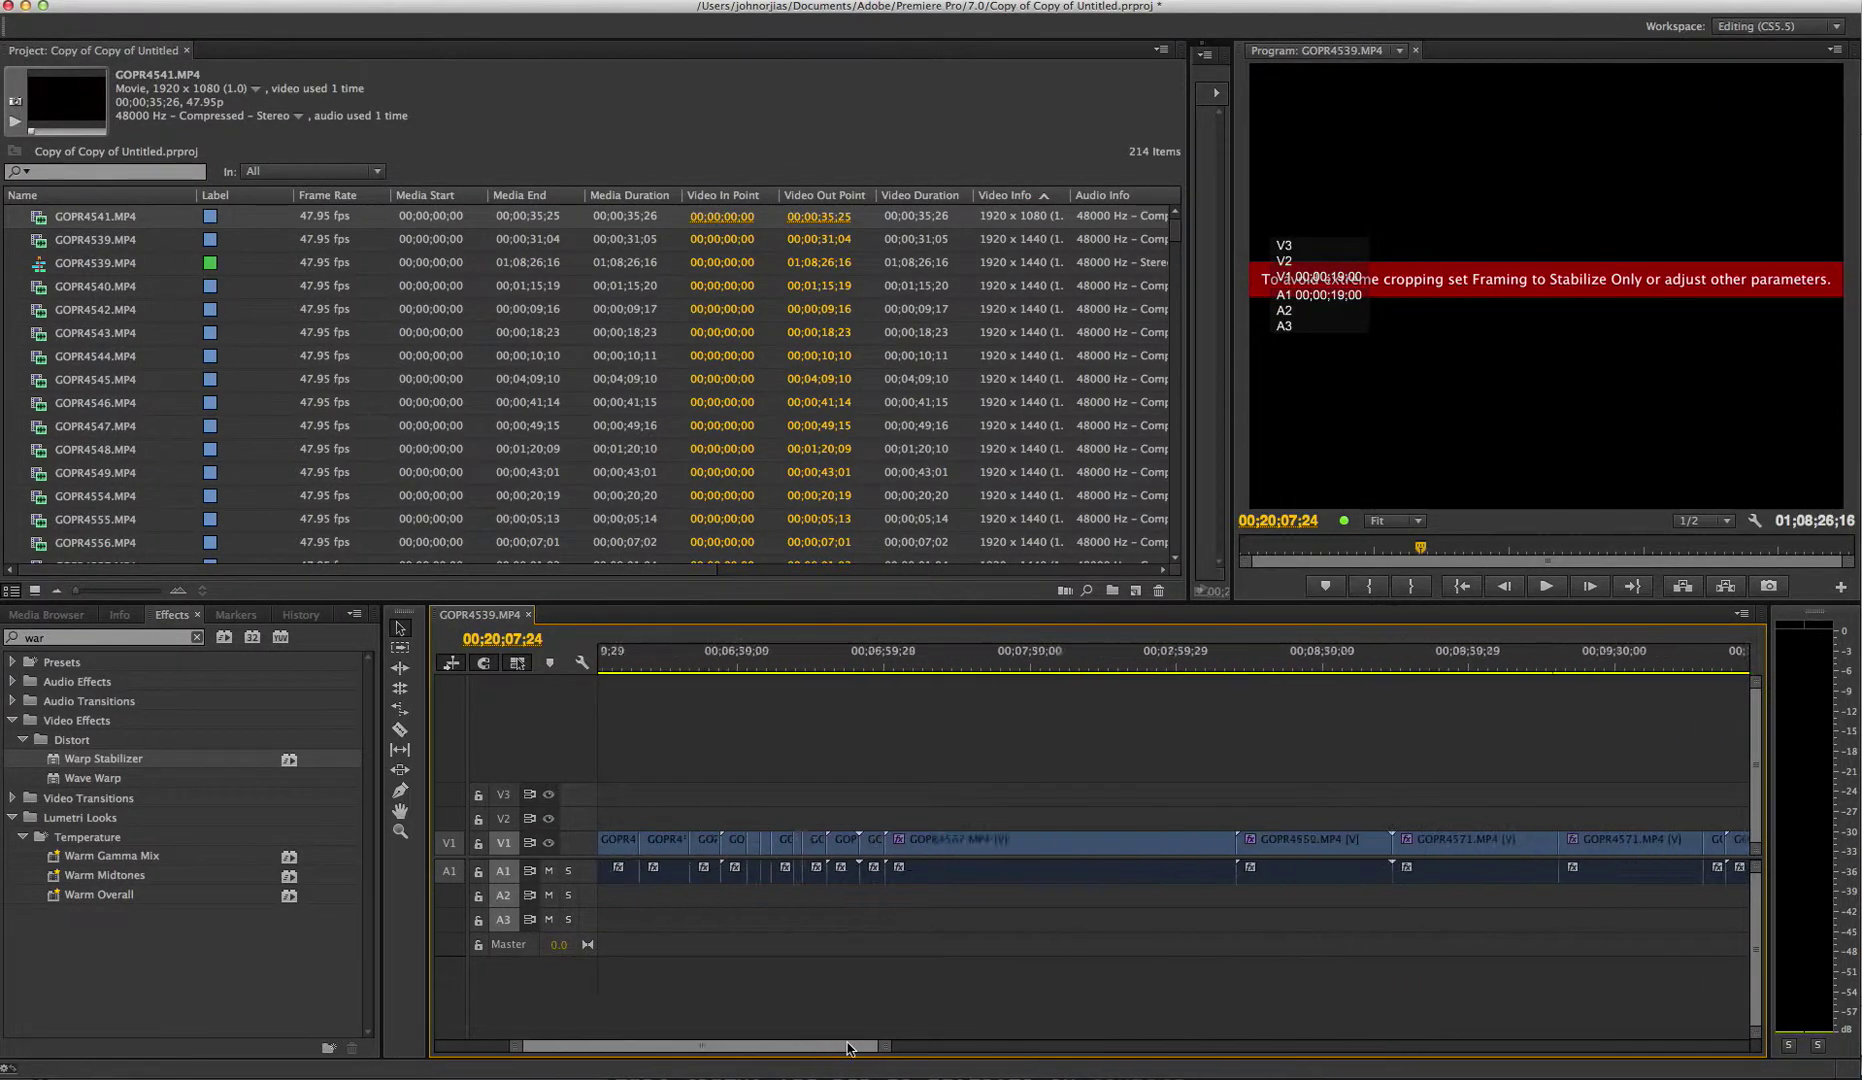
{"action": "scroll", "coordinate": [1060, 1066], "scroll_direction": "down", "scroll_amount": 8}
{"action": "scroll", "coordinate": [1040, 1068], "scroll_direction": "up", "scroll_amount": 10}
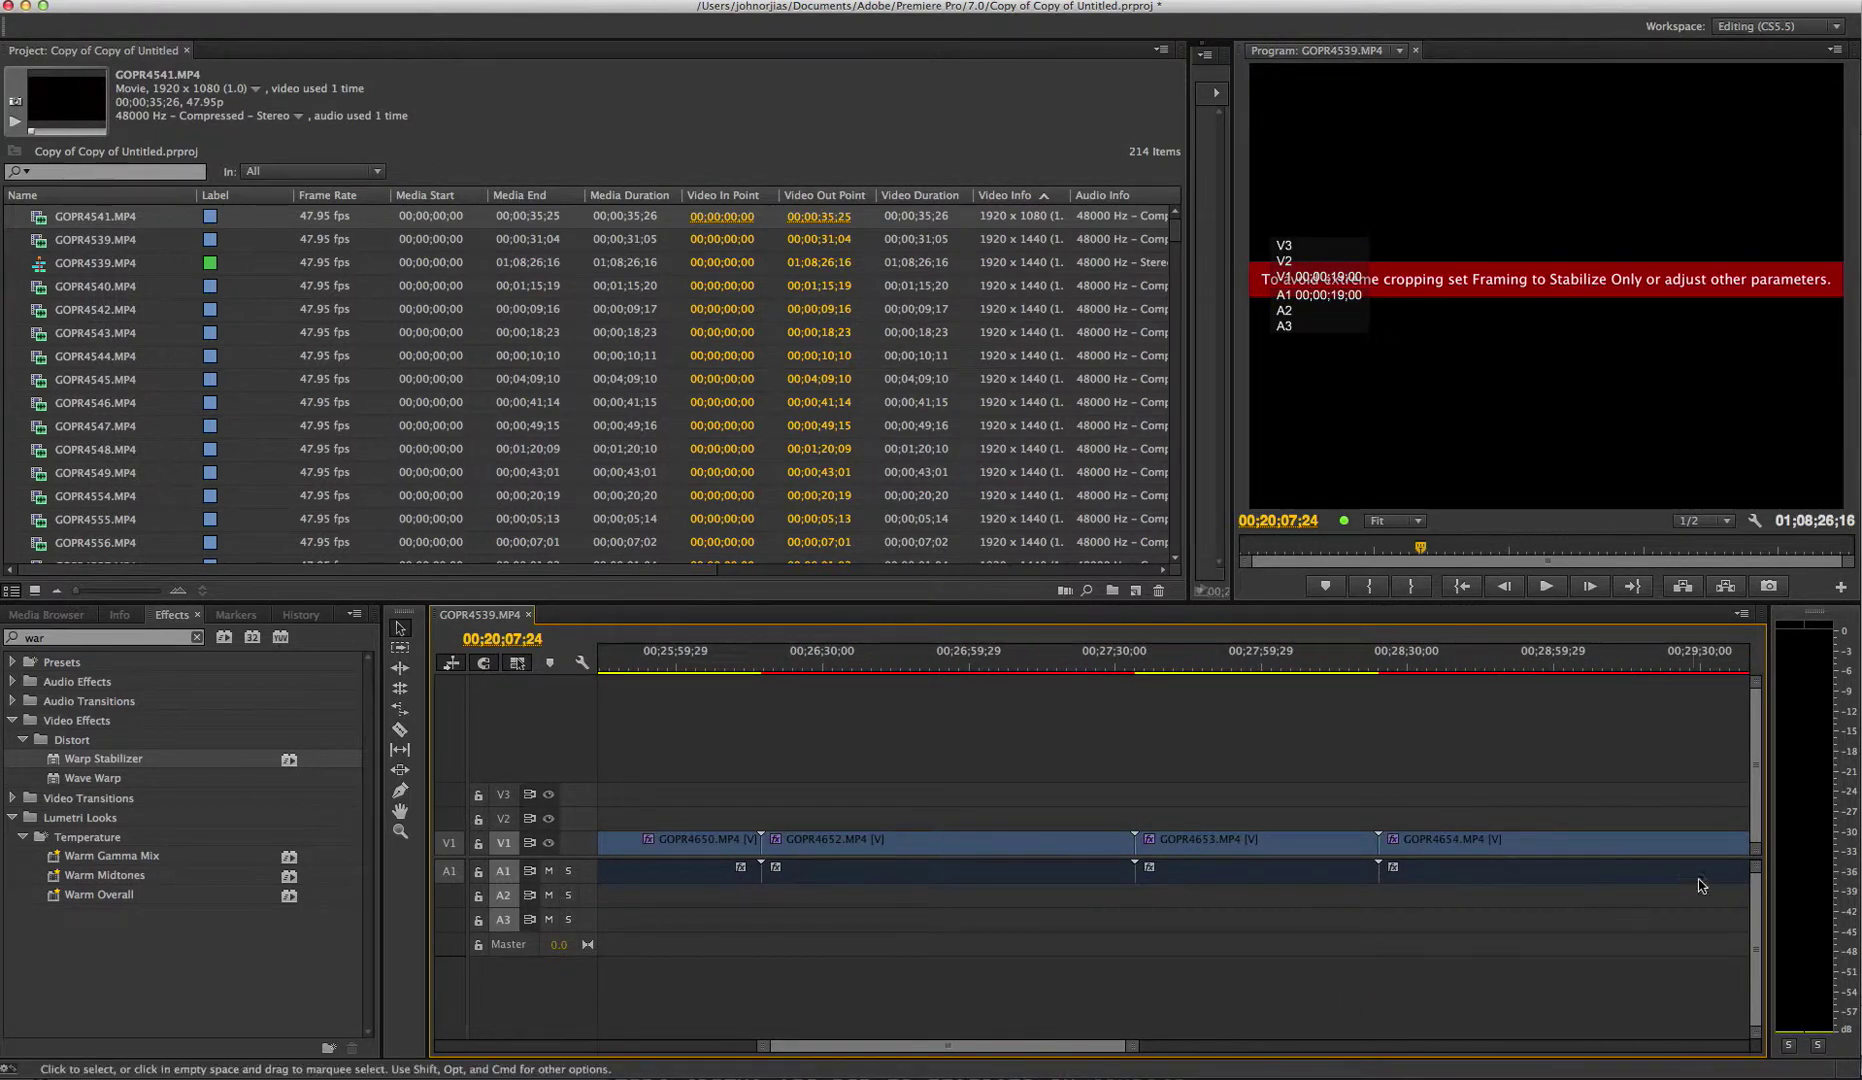
{"action": "mouse_move", "coordinate": [983, 1048]}
{"action": "left_mouse_down"}
{"action": "mouse_move", "coordinate": [1028, 1052]}
{"action": "mouse_move", "coordinate": [970, 1055]}
{"action": "left_mouse_up"}
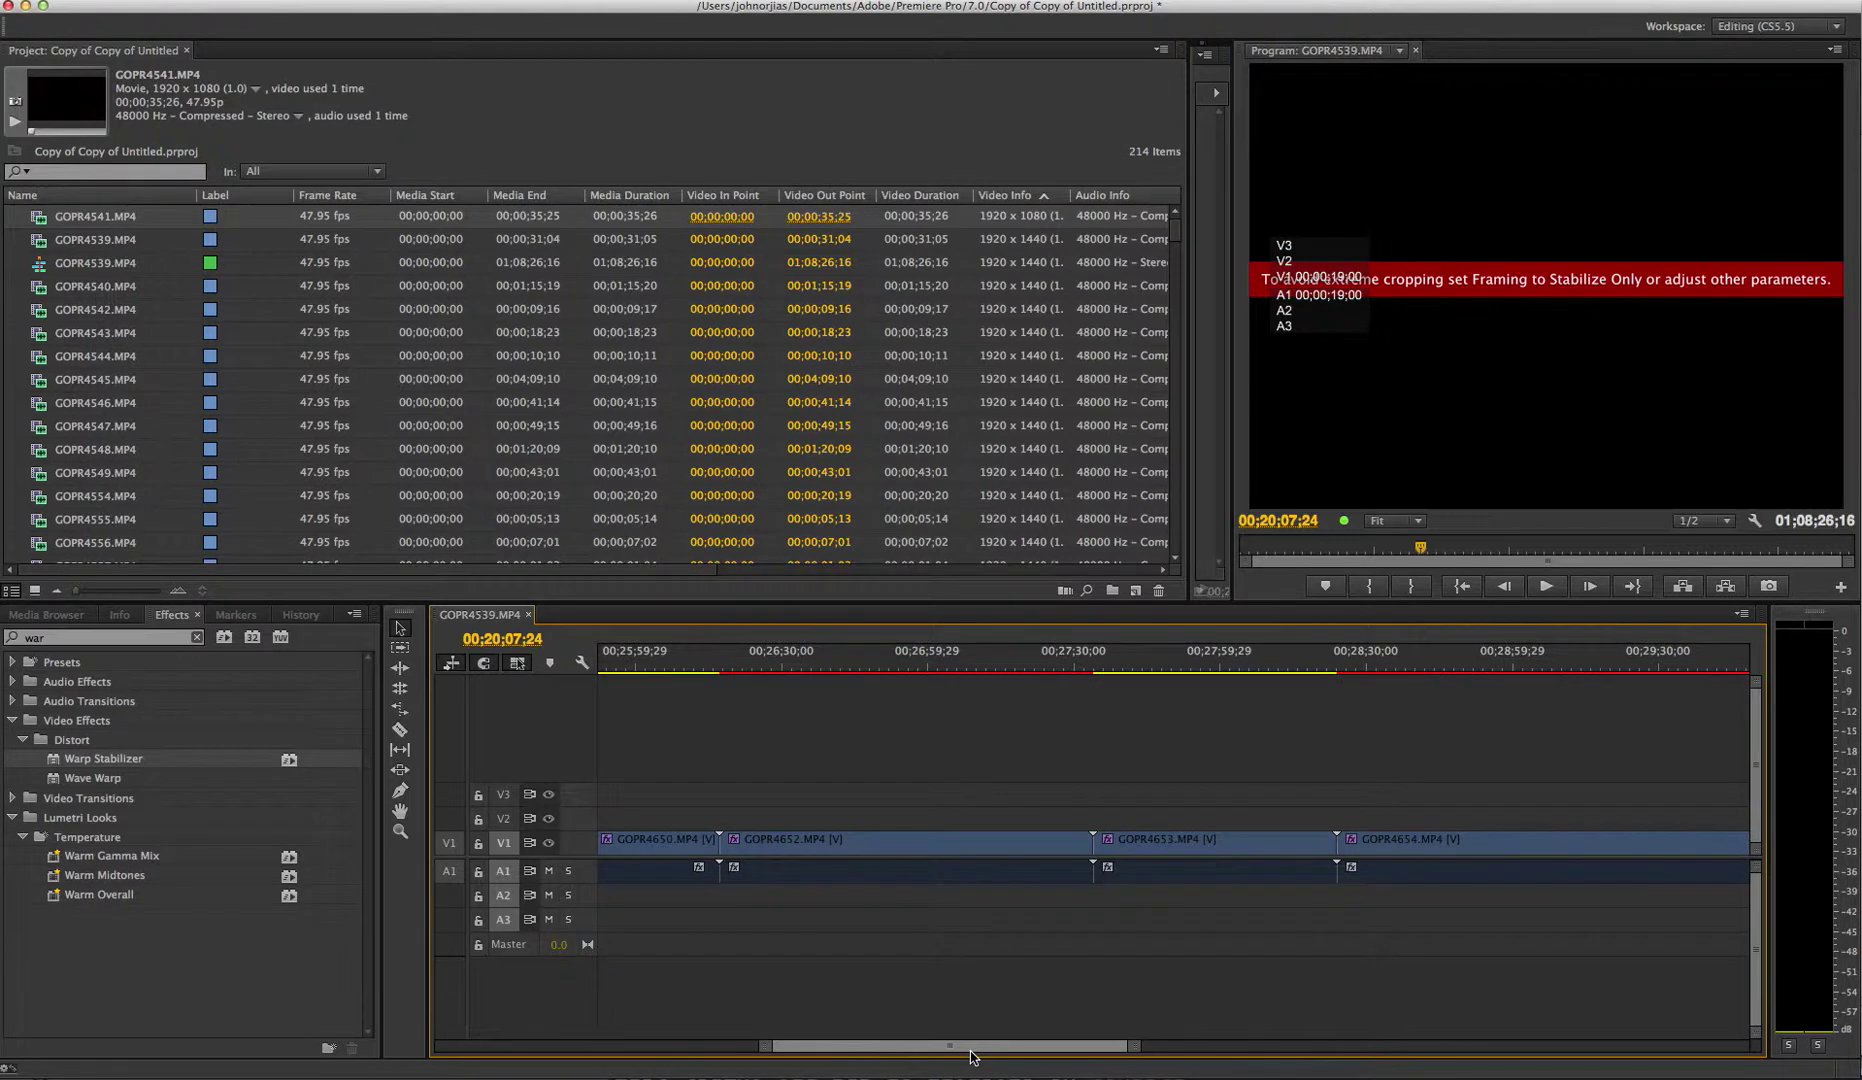
{"action": "left_click", "coordinate": [1442, 842]}
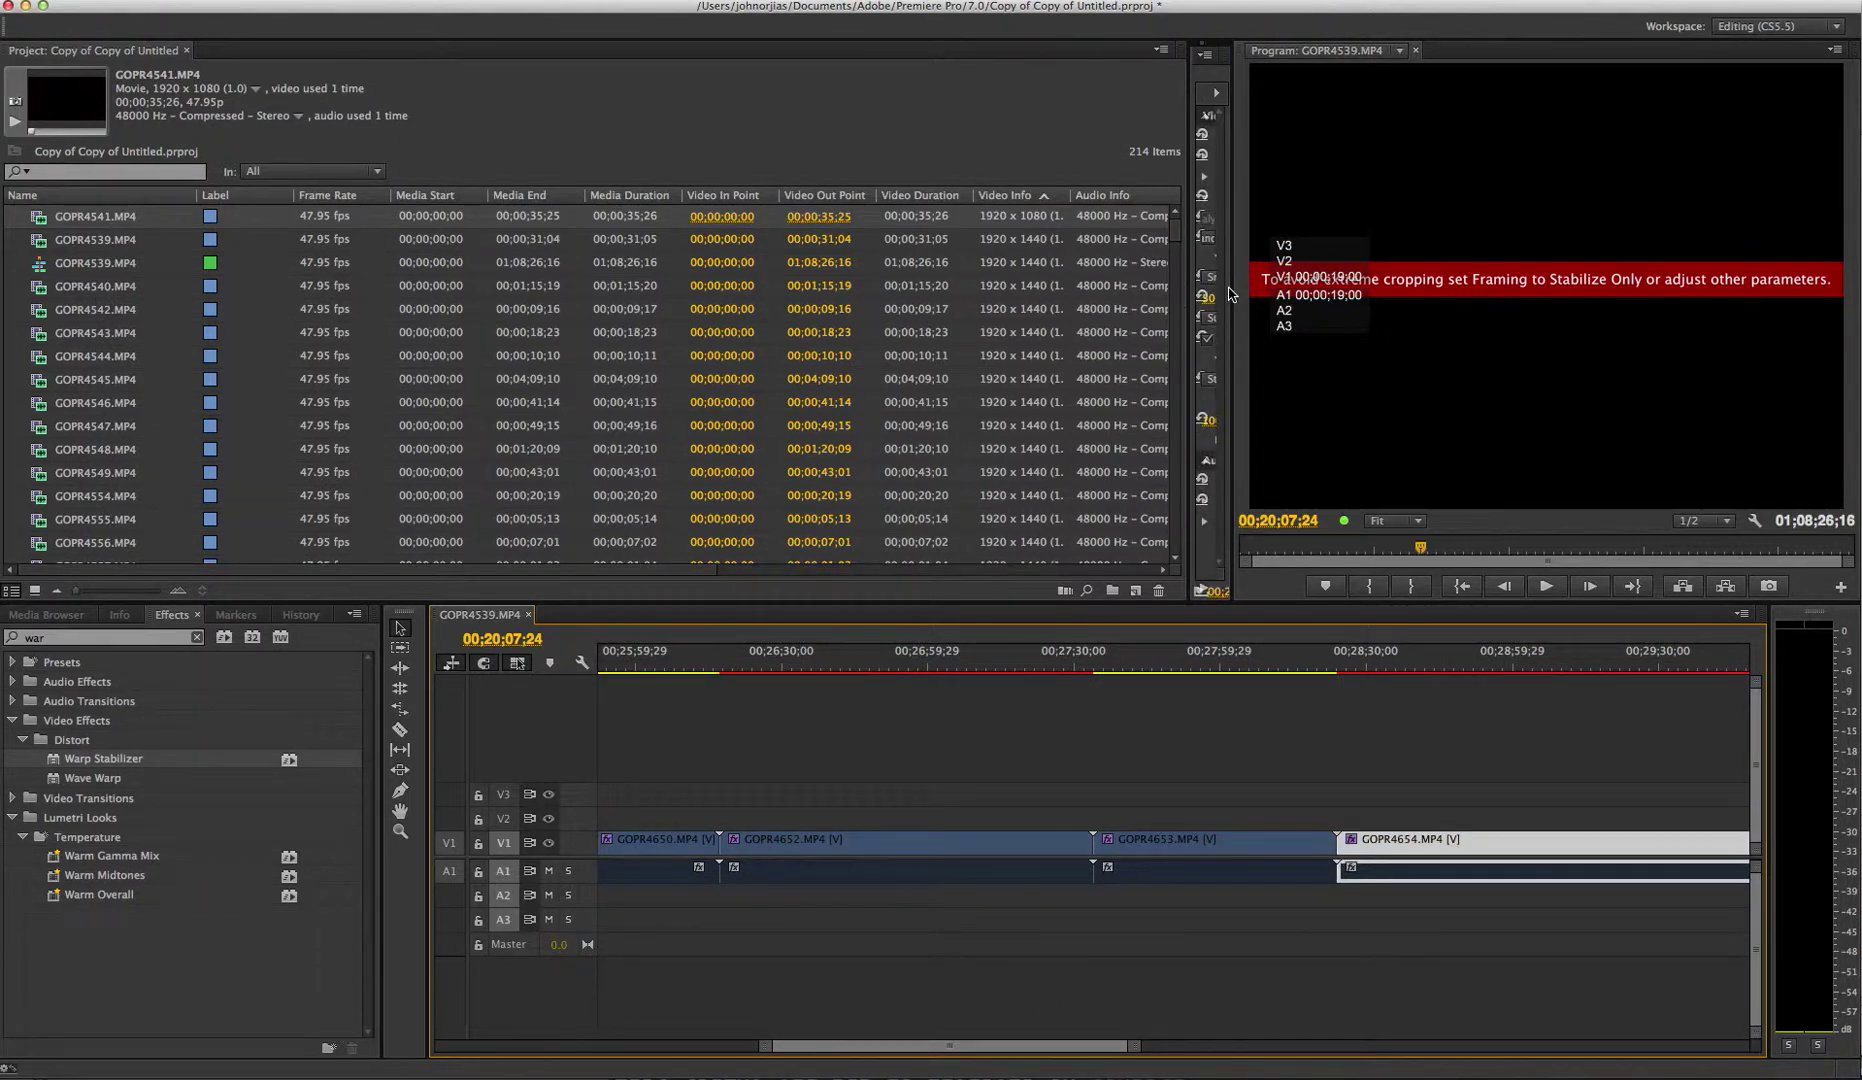
Step: Rearrange the workspace widths to show the Warp Stabilizer settings of the selected GOPR4654.MP4 clip in full
{"action": "left_click_drag", "start_coordinate": [1231, 293], "coordinate": [376, 285]}
{"action": "left_click_drag", "start_coordinate": [1140, 1046], "coordinate": [1390, 1047]}
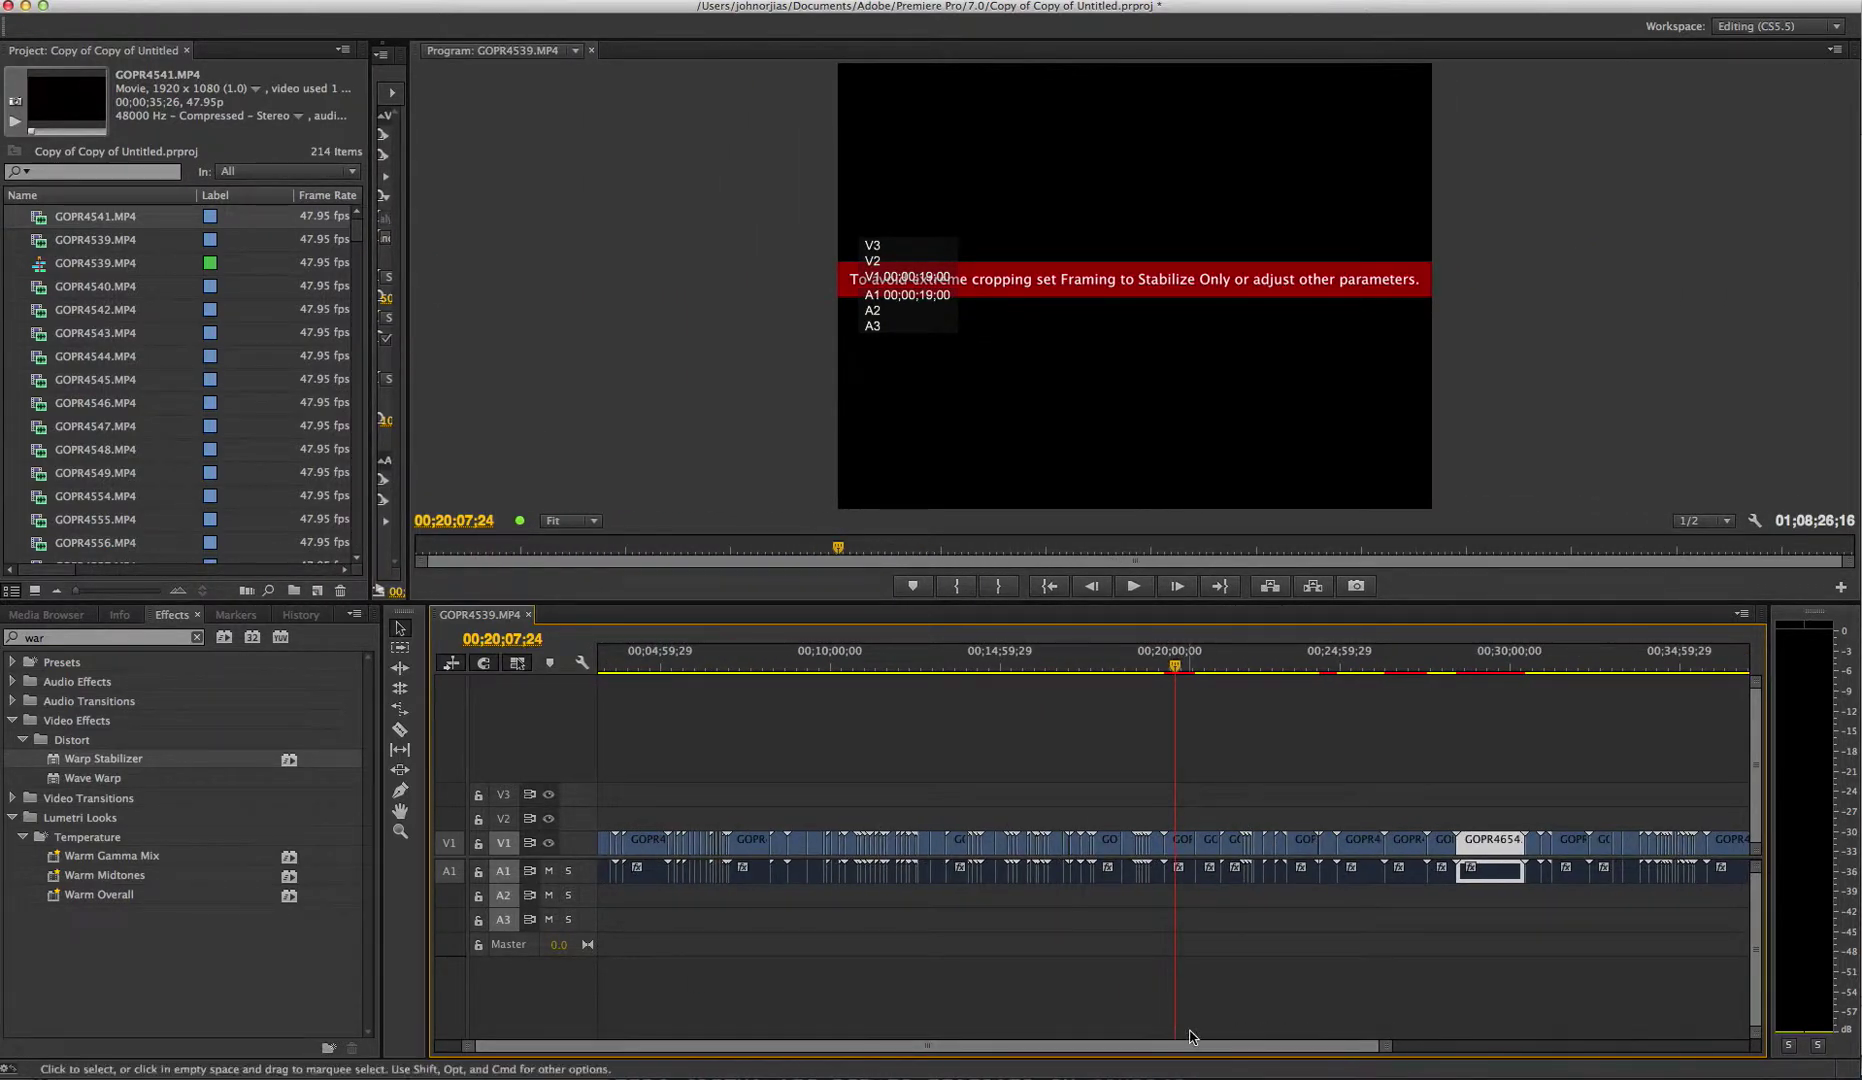
{"action": "scroll", "coordinate": [1170, 800], "scroll_direction": "down", "scroll_amount": 5}
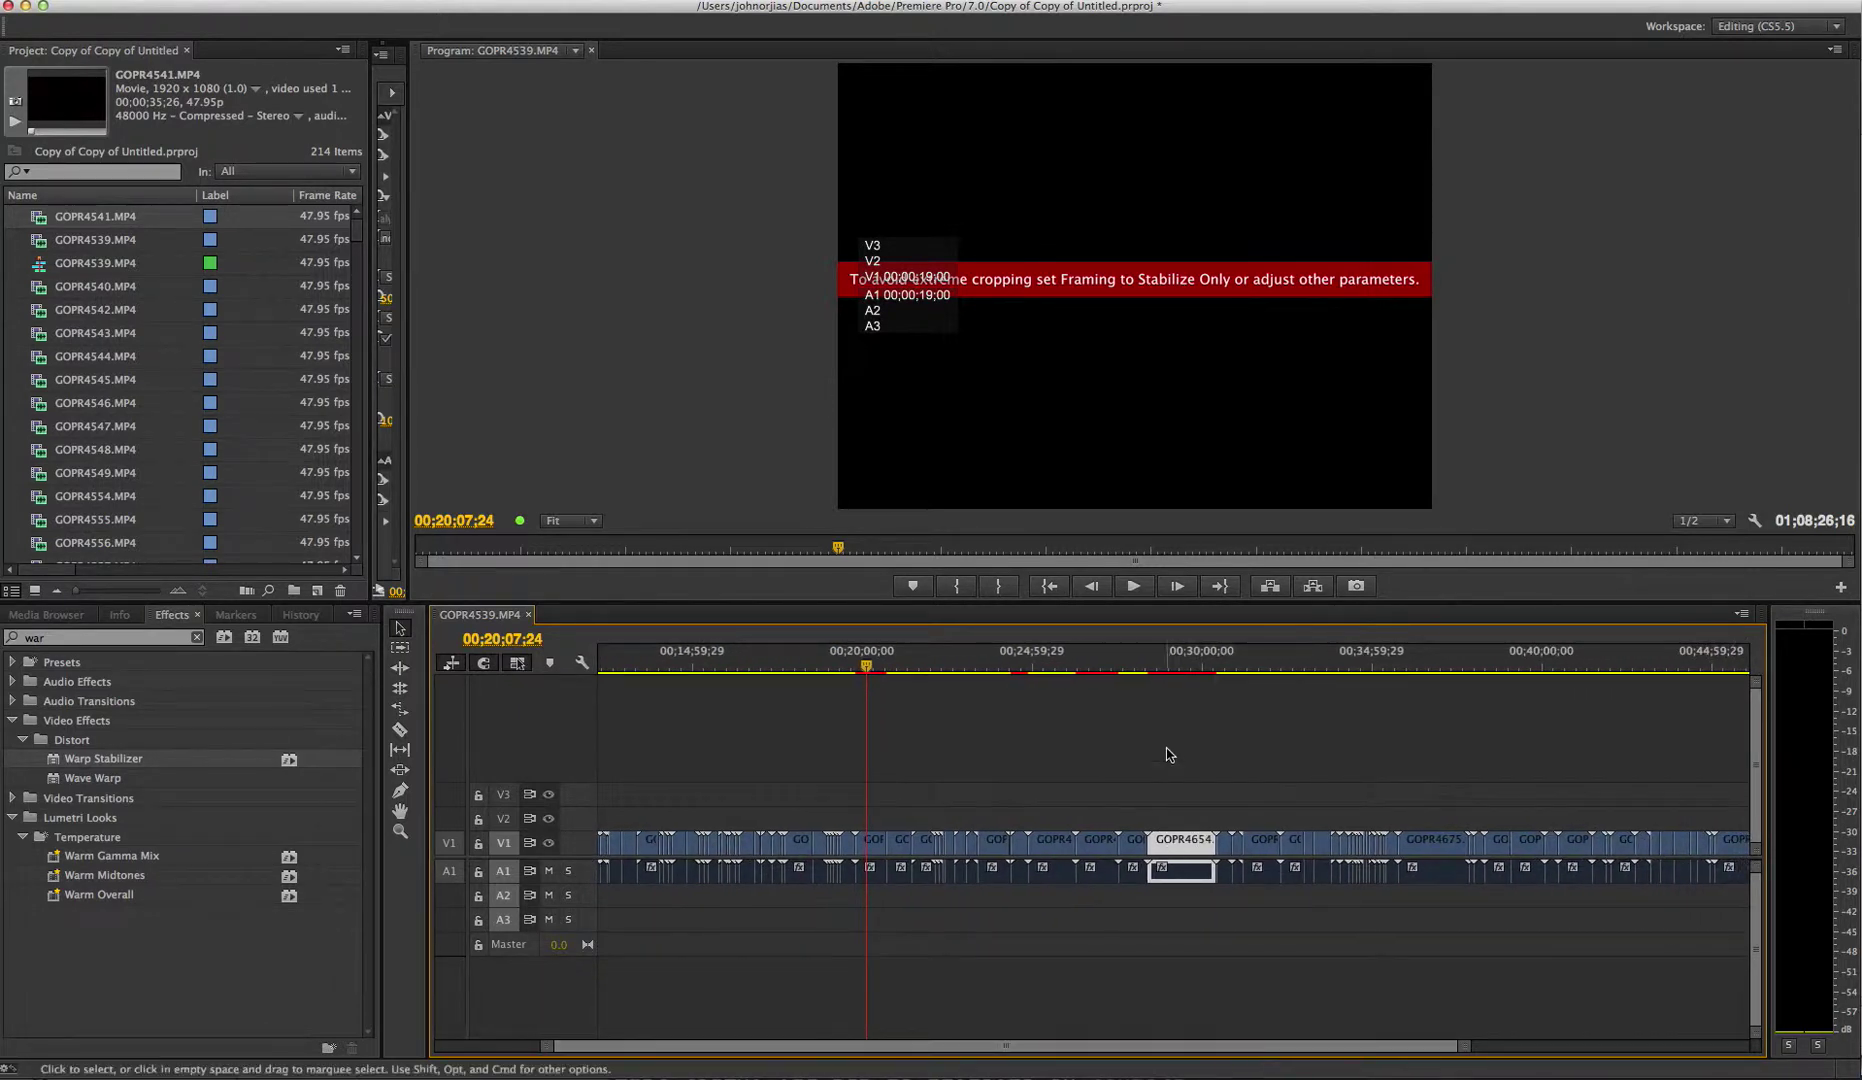
{"action": "left_click", "coordinate": [1198, 840]}
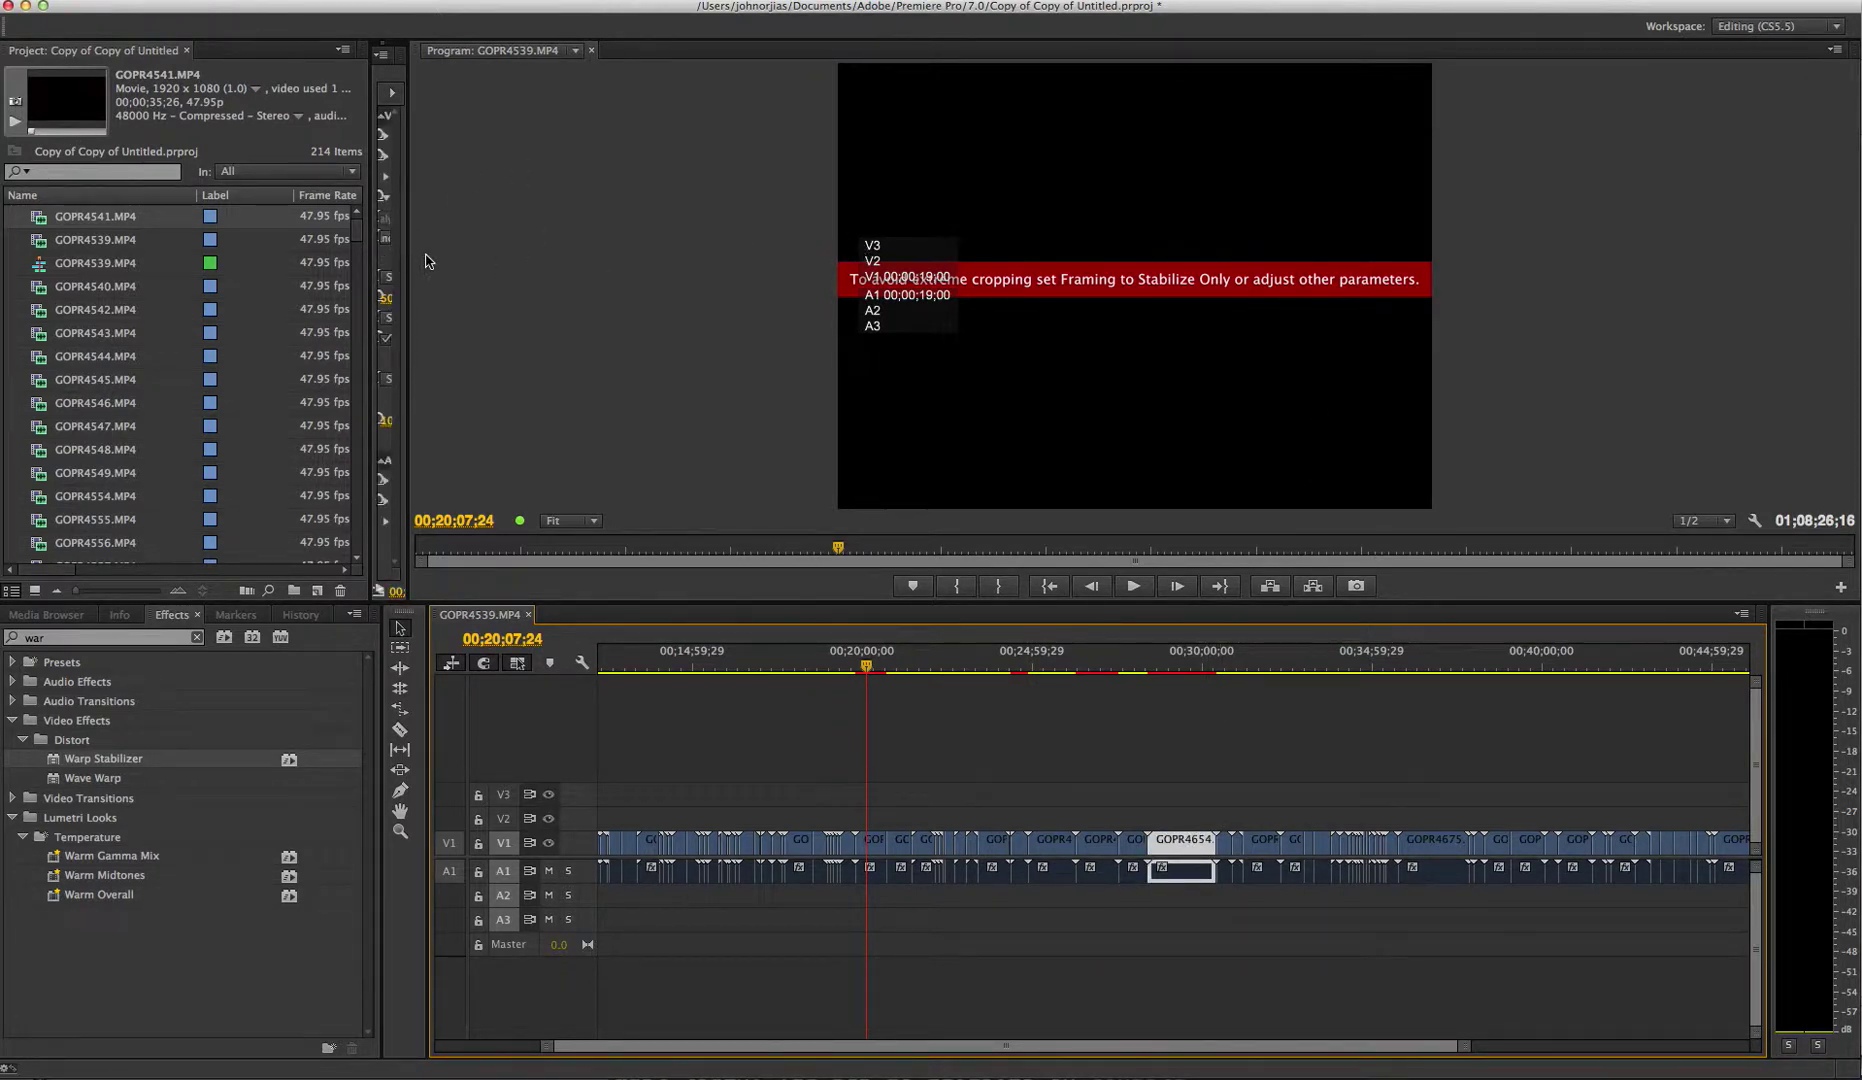
{"action": "left_click_drag", "start_coordinate": [413, 262], "coordinate": [887, 244]}
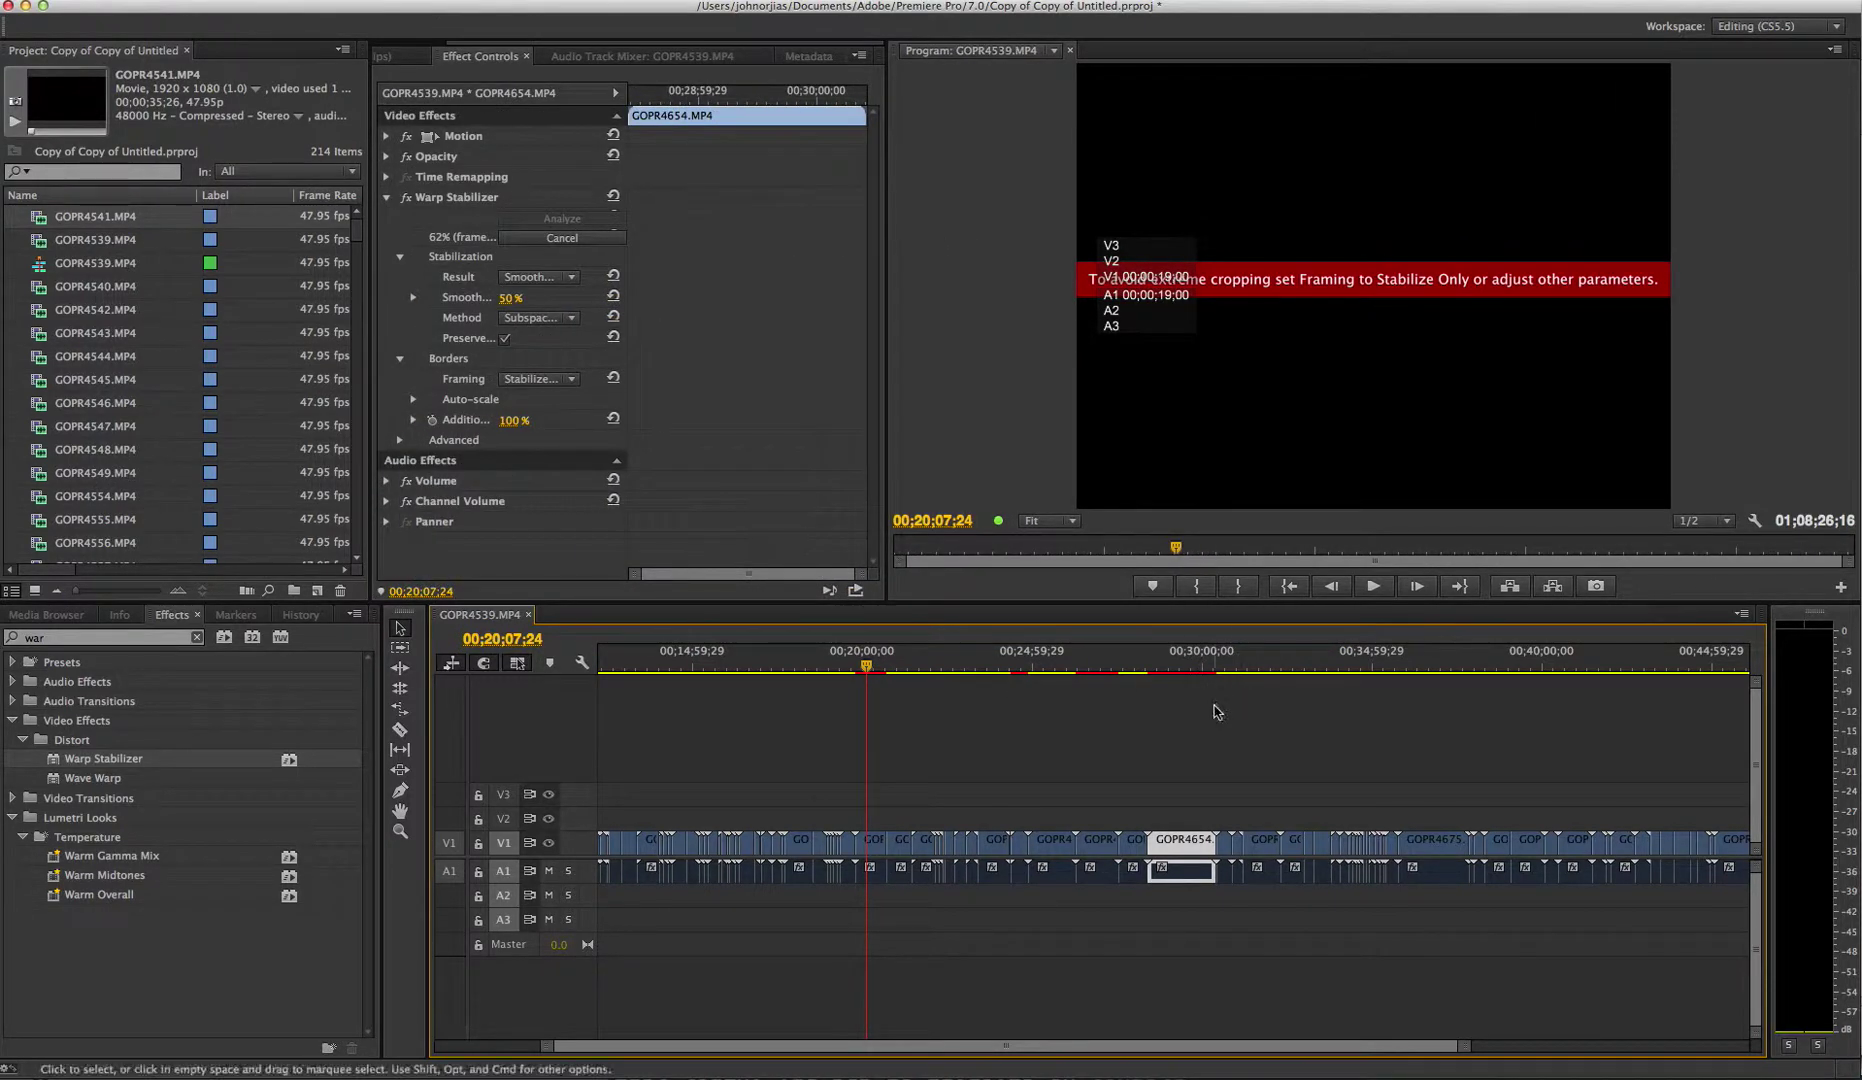
Step: Check the effects applied to the clips following GOPR4654.MP4 on V1, including GOPR4655.MP4, GOPR4656.MP4 and GOPR4658.MP4
{"action": "left_click", "coordinate": [1225, 815]}
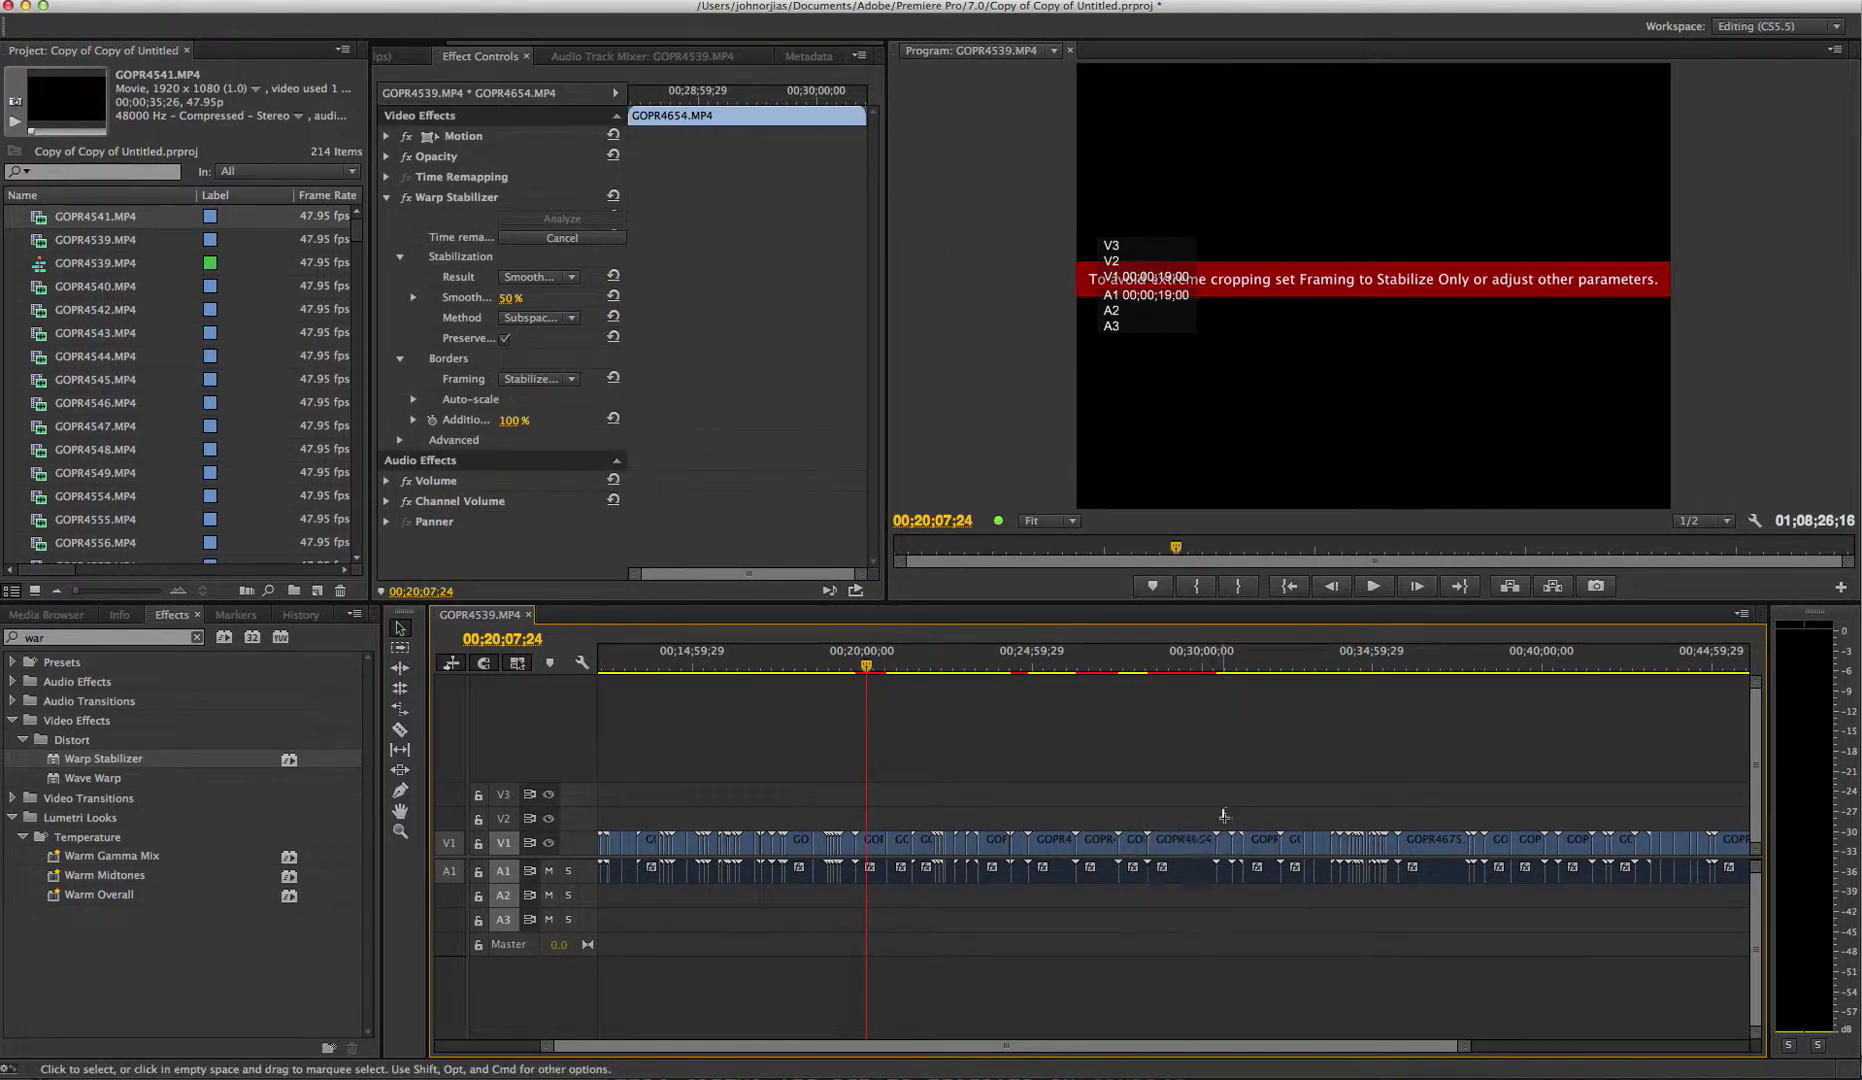
{"action": "left_click", "coordinate": [1225, 843]}
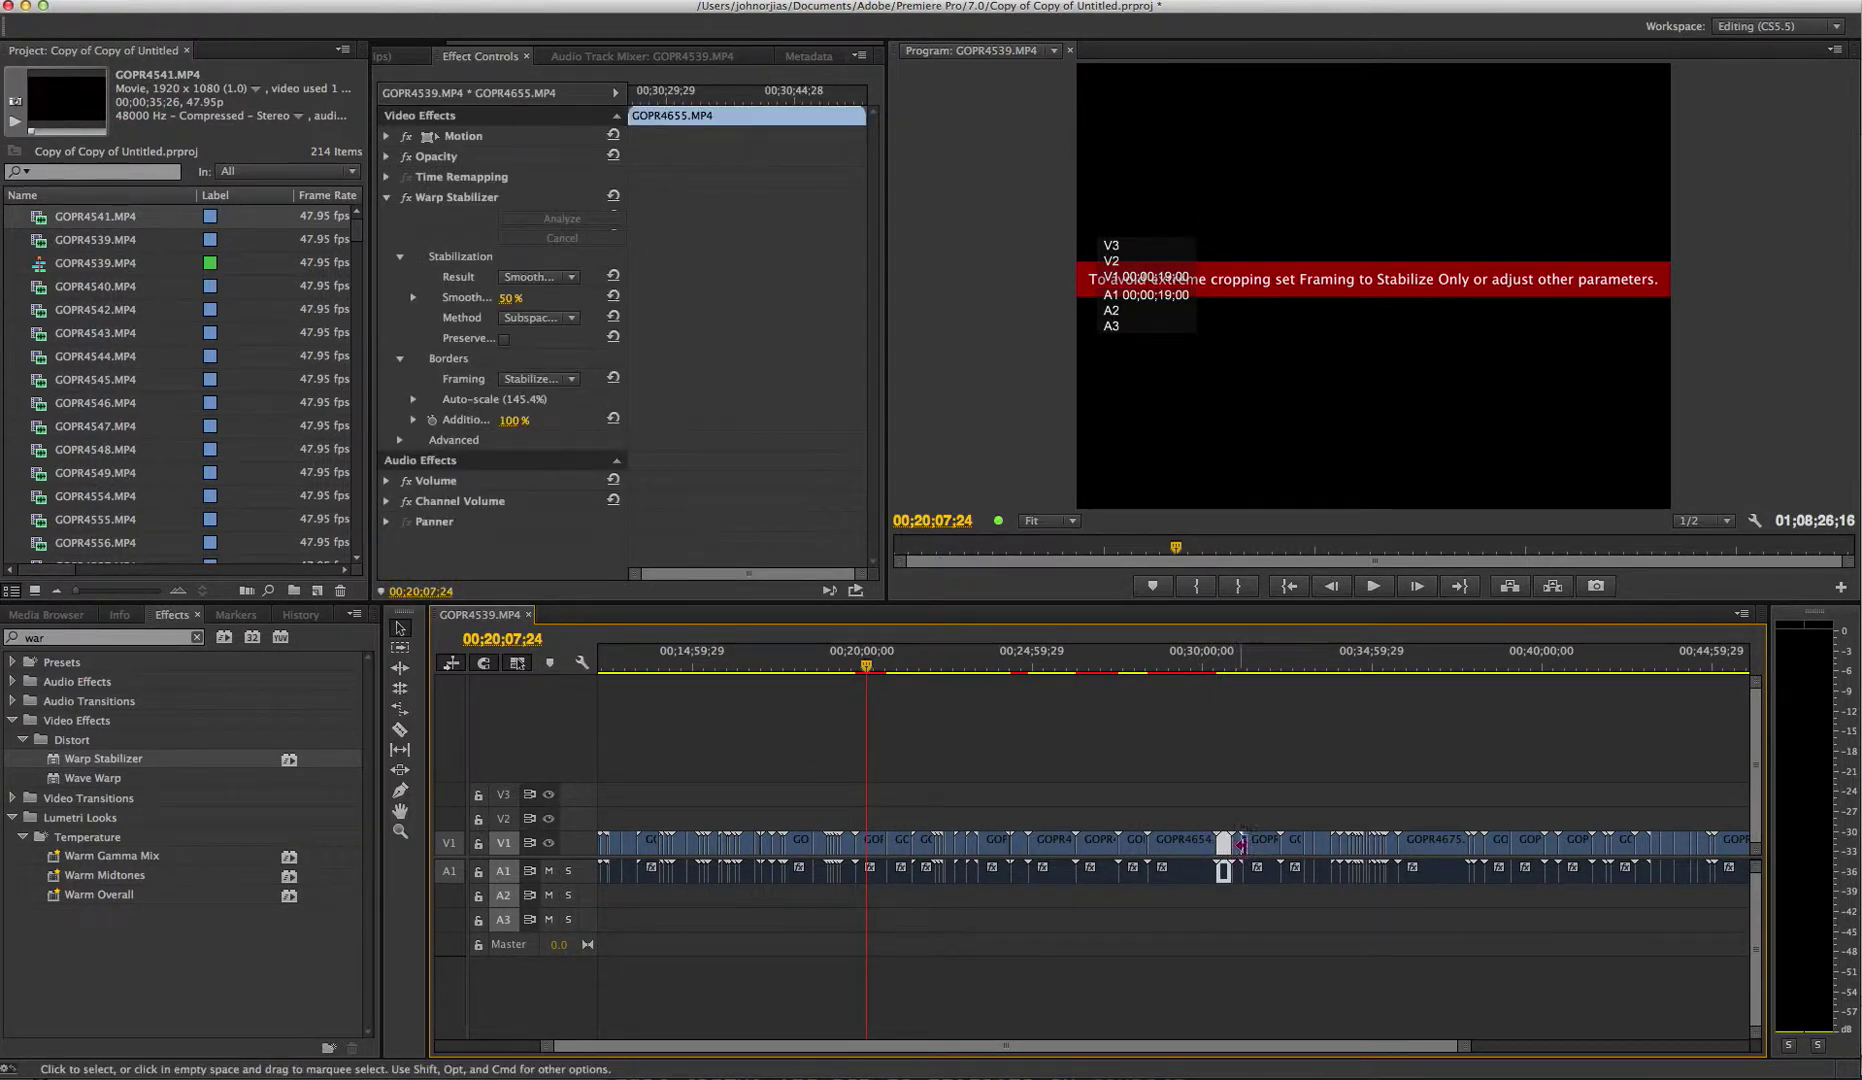
{"action": "left_click", "coordinate": [1262, 847]}
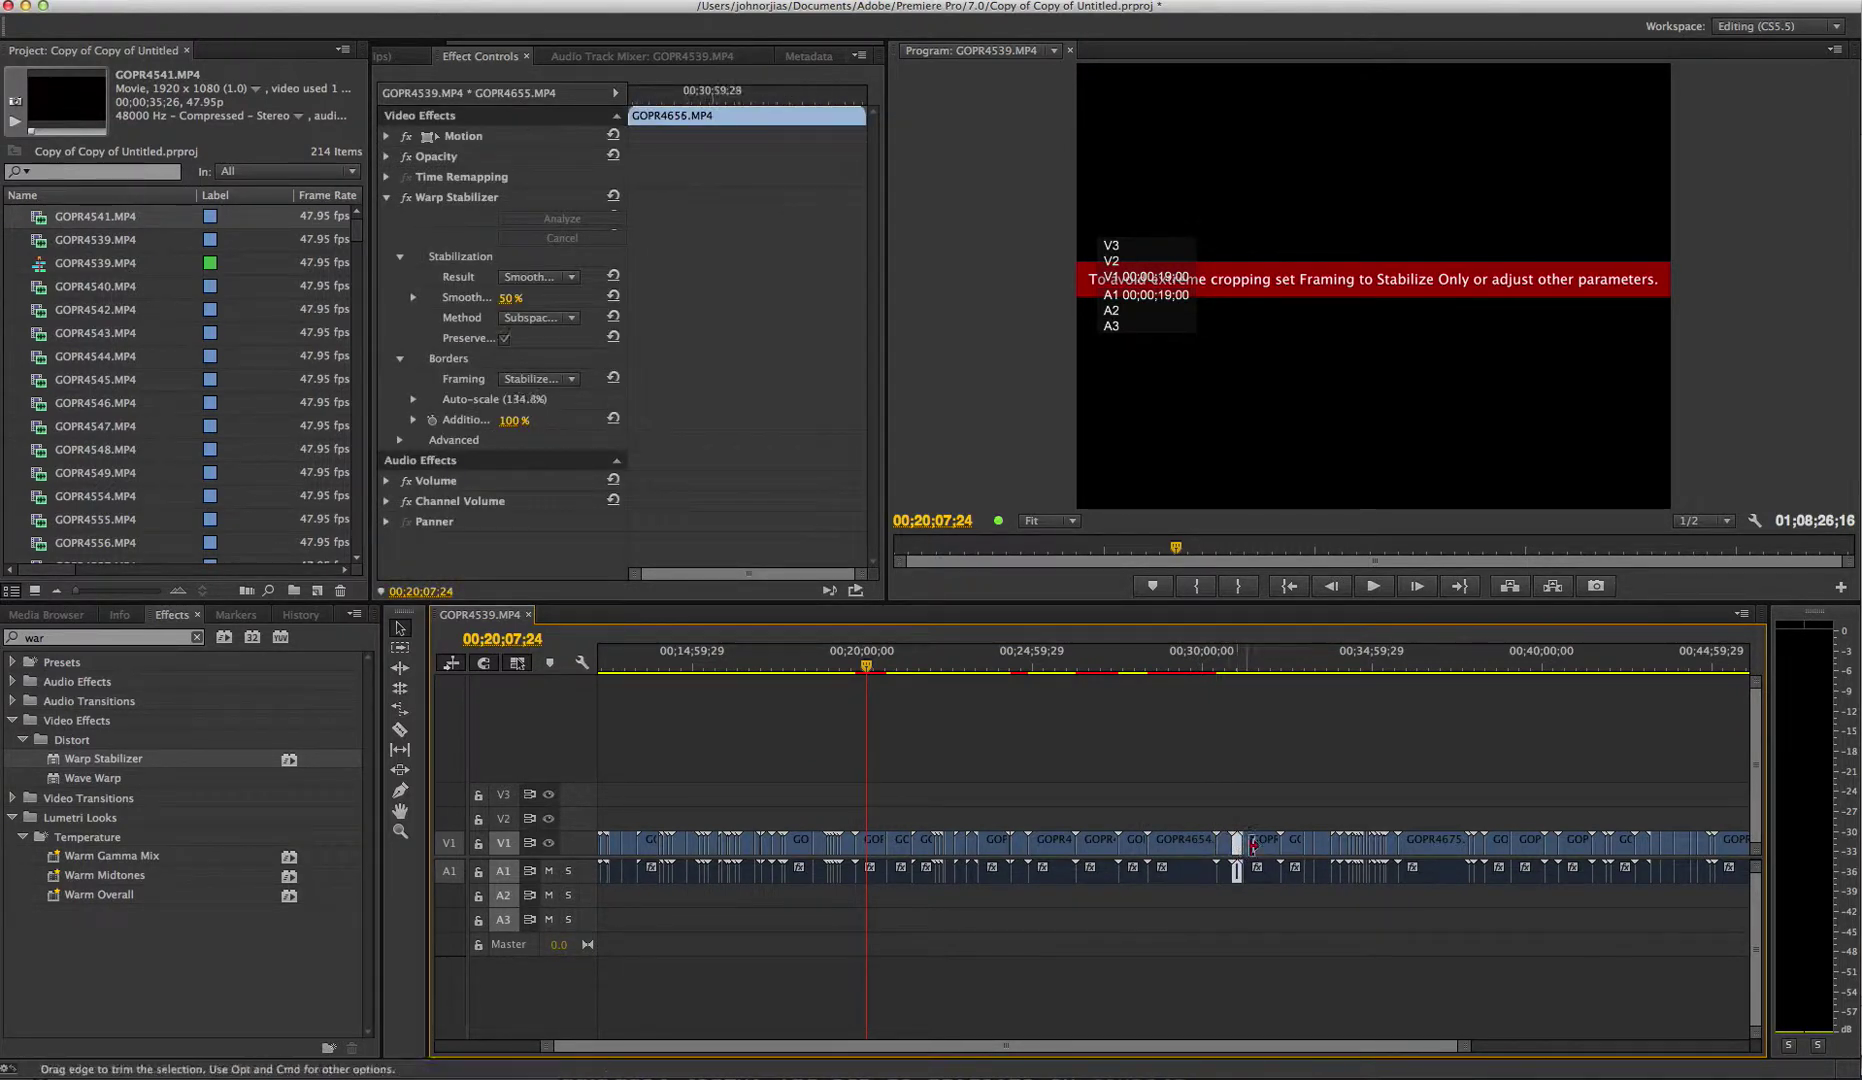
{"action": "left_click", "coordinate": [1308, 845]}
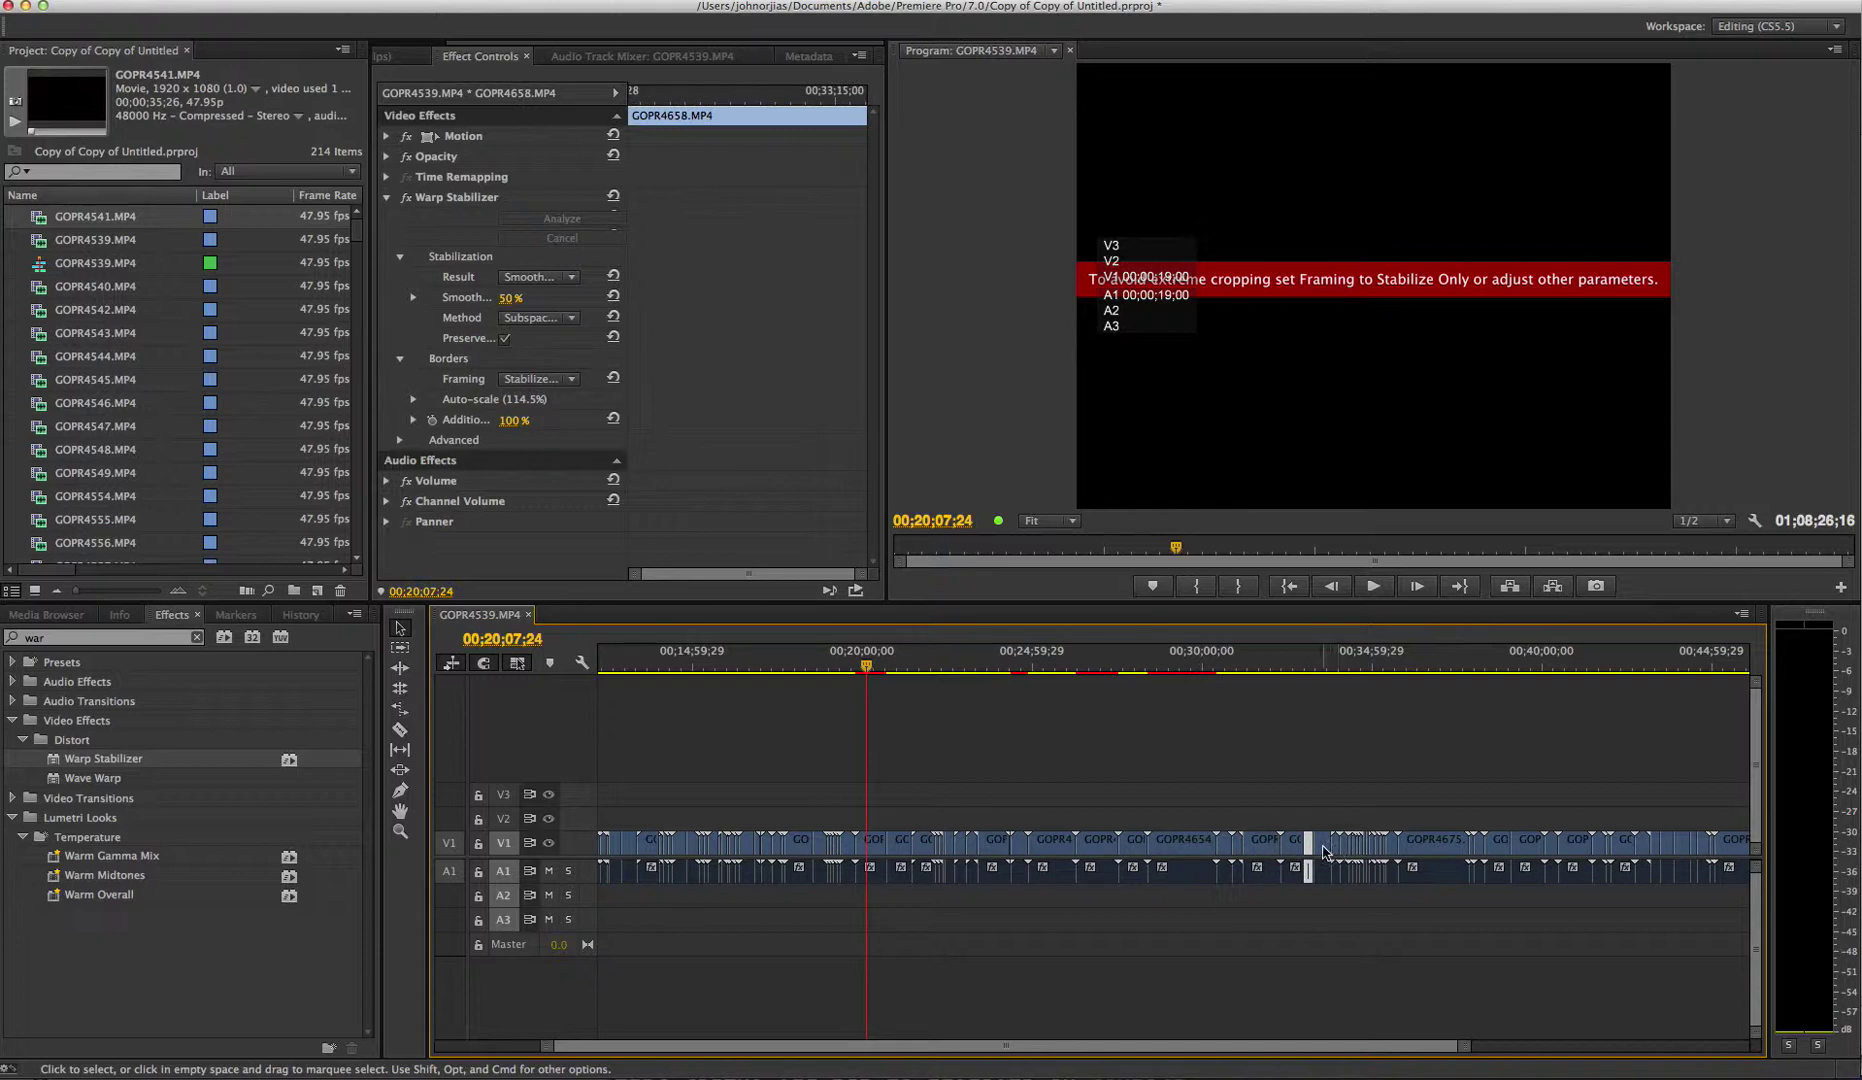
{"action": "left_click", "coordinate": [1322, 847]}
{"action": "left_click", "coordinate": [1310, 847]}
{"action": "left_click", "coordinate": [1320, 820]}
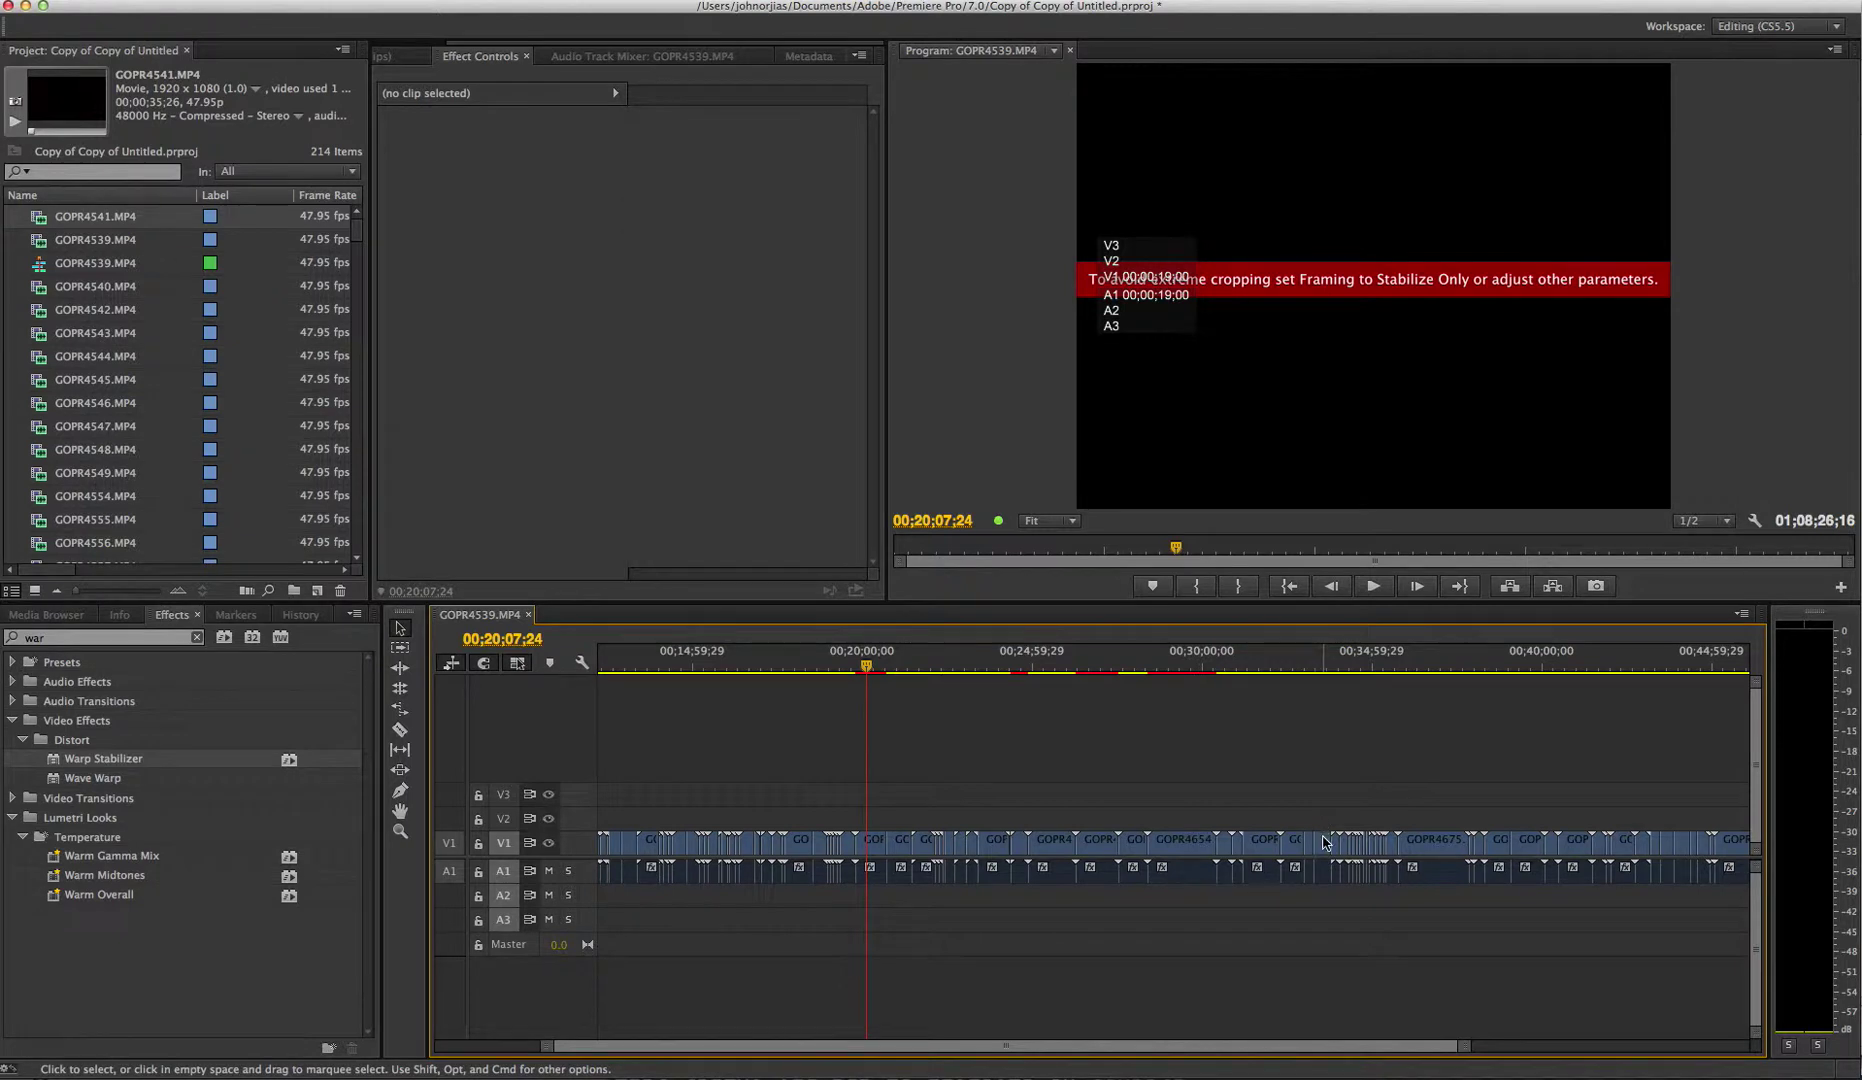
Step: Apply the Warp Stabilizer effect to the run of V1 clips from GOPR4658.MP4 through GOPR4663.MP4, and select GOPR4658.MP4 alone
{"action": "left_click", "coordinate": [1321, 845]}
{"action": "left_click_drag", "start_coordinate": [1466, 1050], "coordinate": [1260, 1052]}
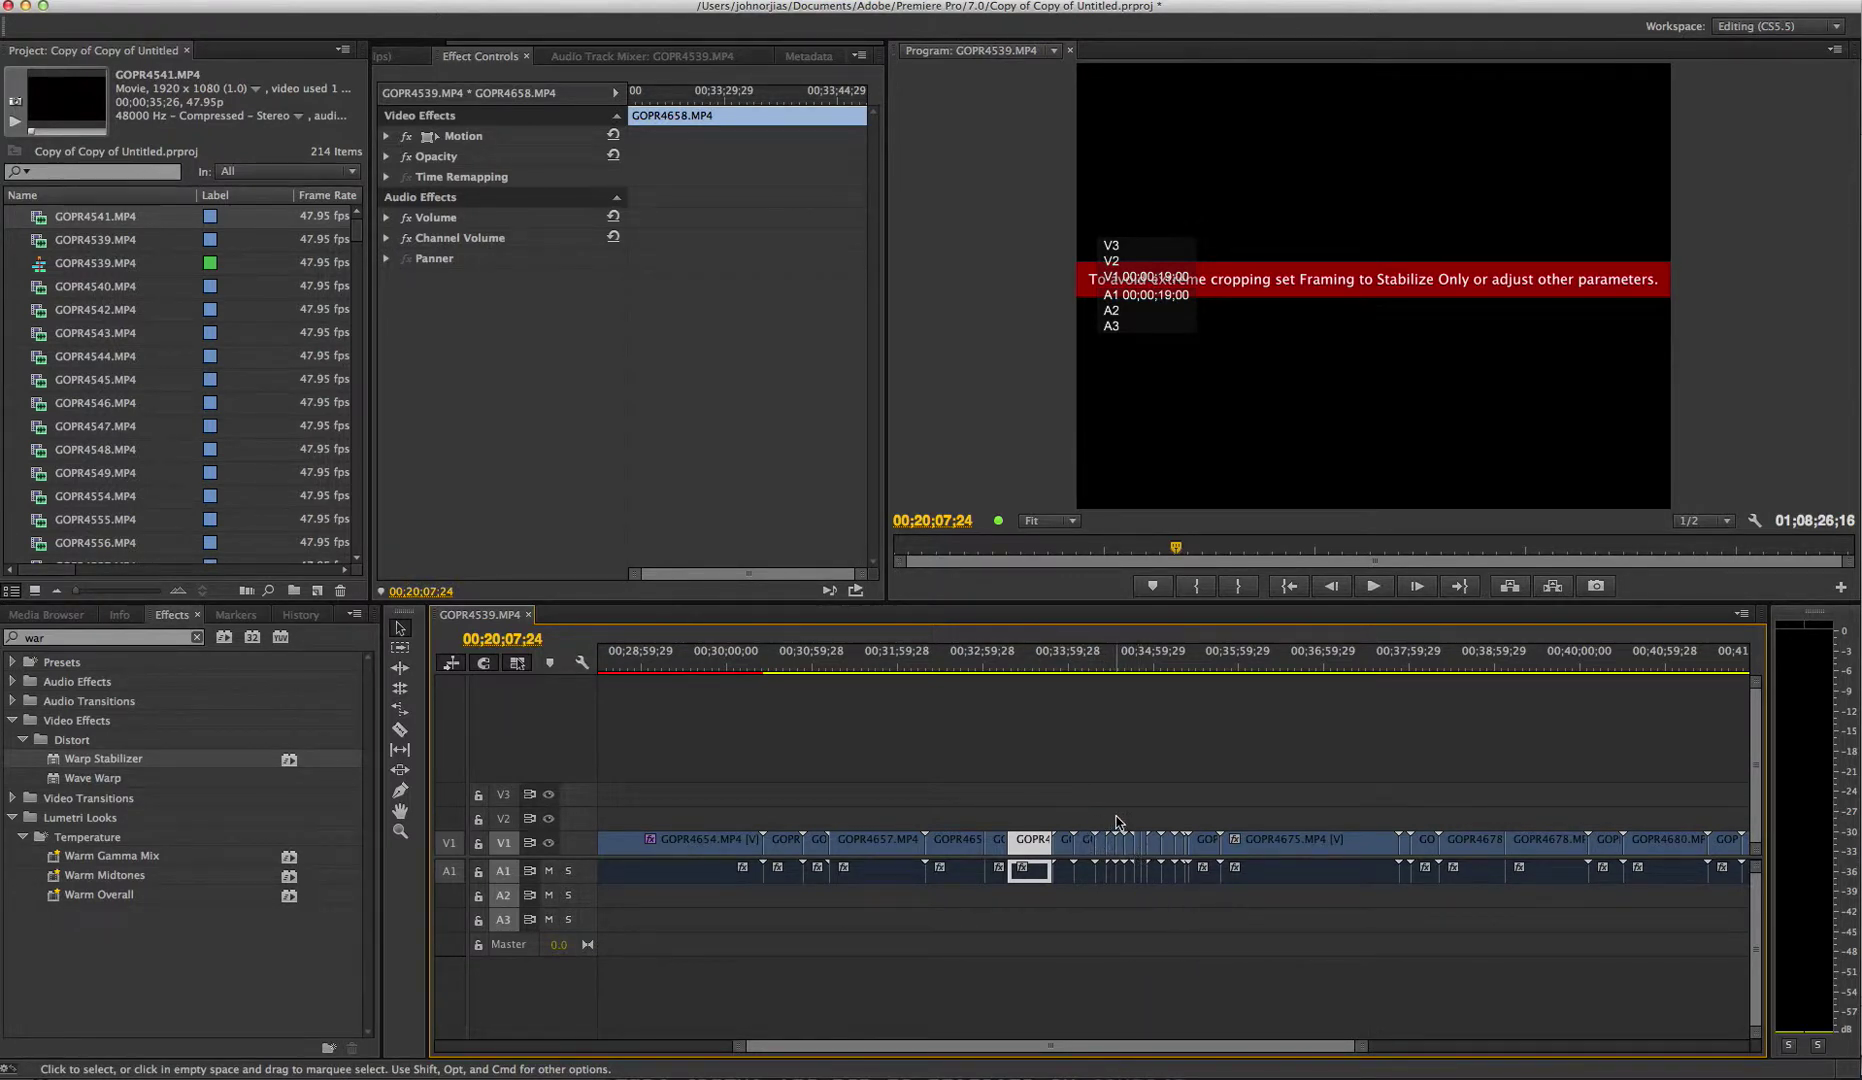
{"action": "left_click_drag", "start_coordinate": [1120, 815], "coordinate": [1020, 912]}
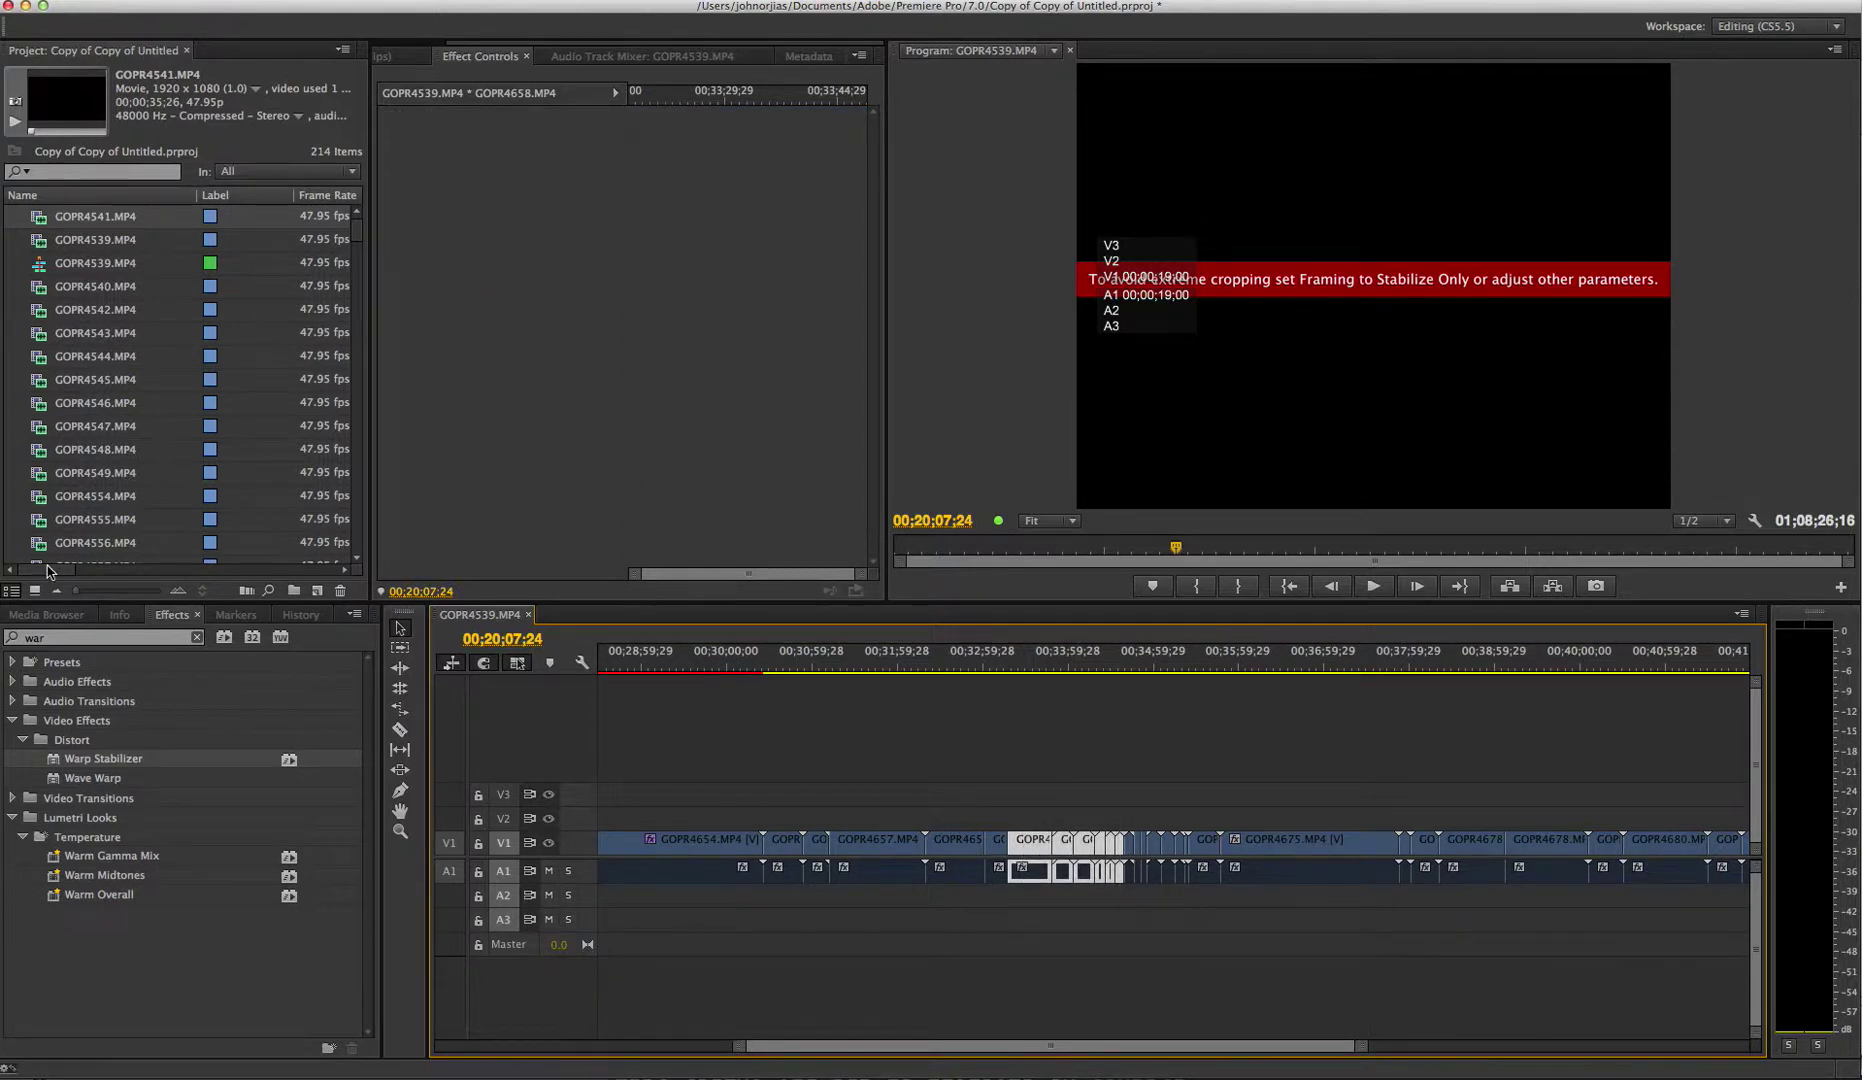
{"action": "left_click_drag", "start_coordinate": [93, 762], "coordinate": [1042, 852]}
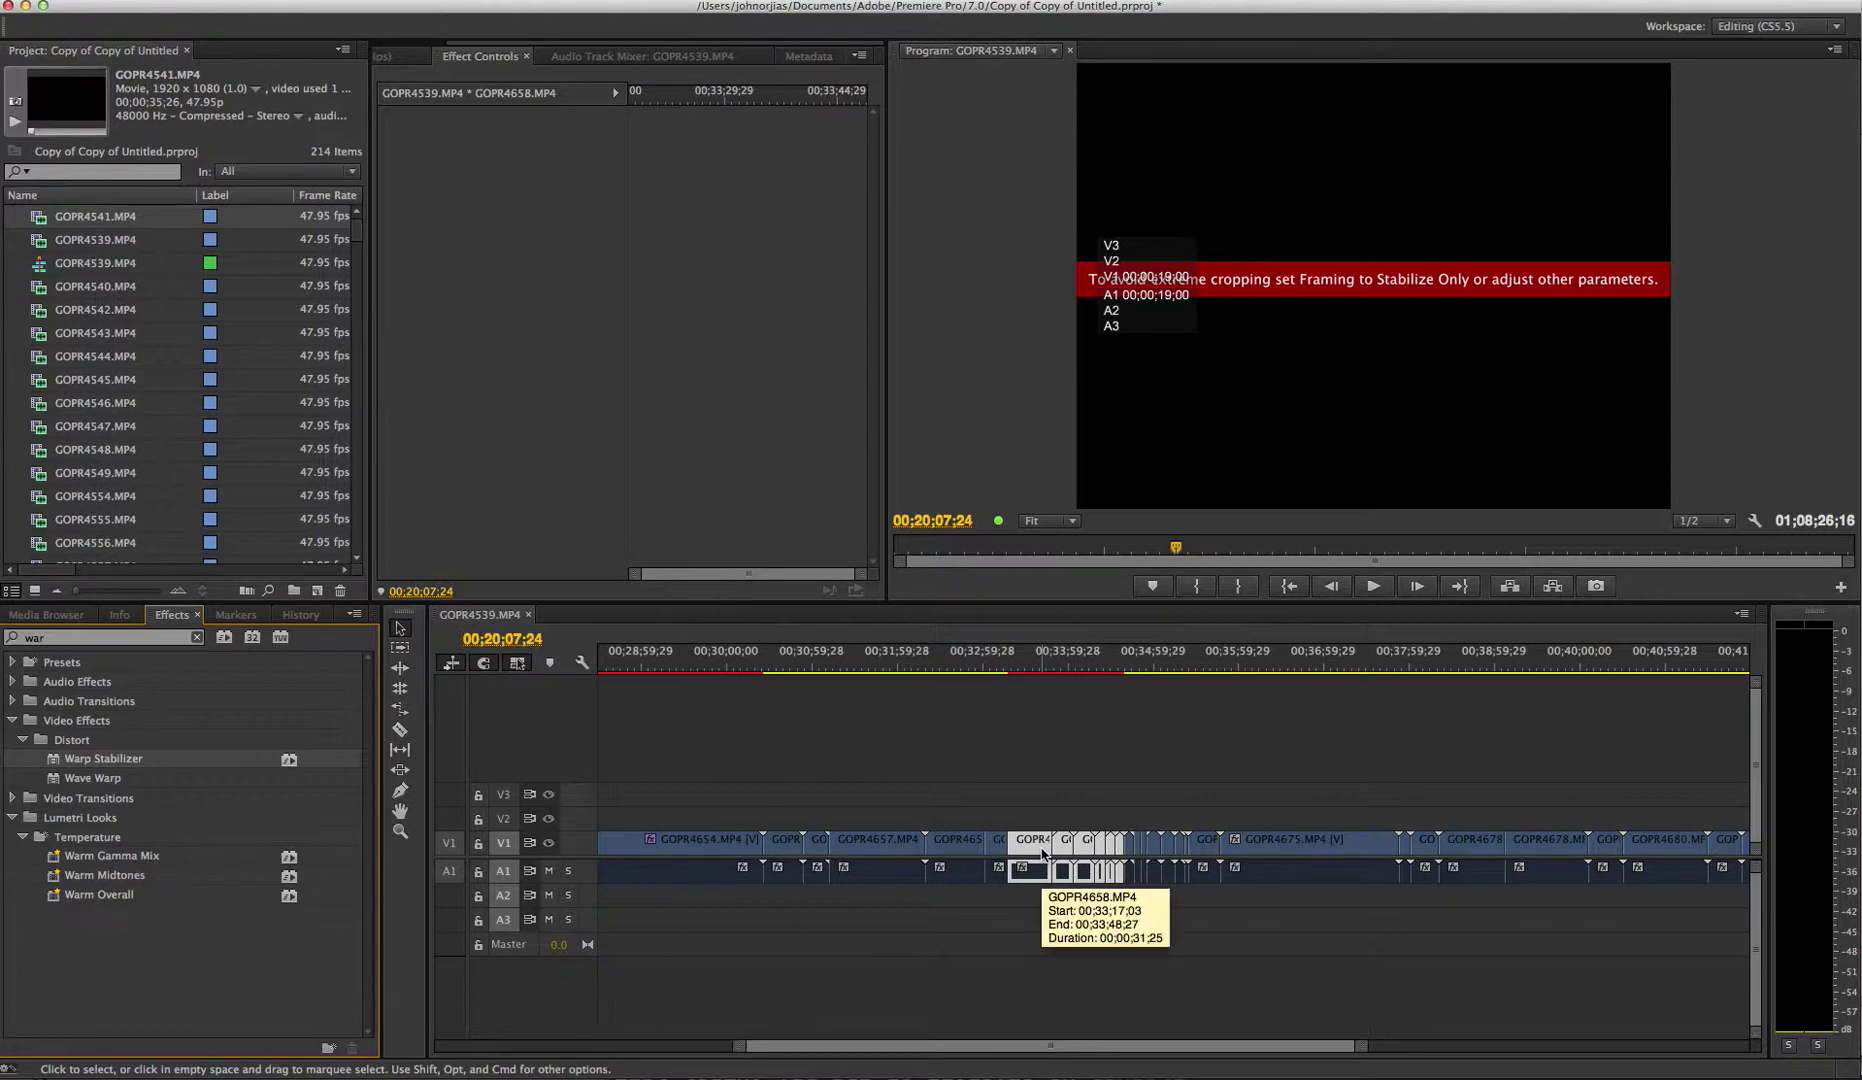
{"action": "key", "text": "super+shift+a"}
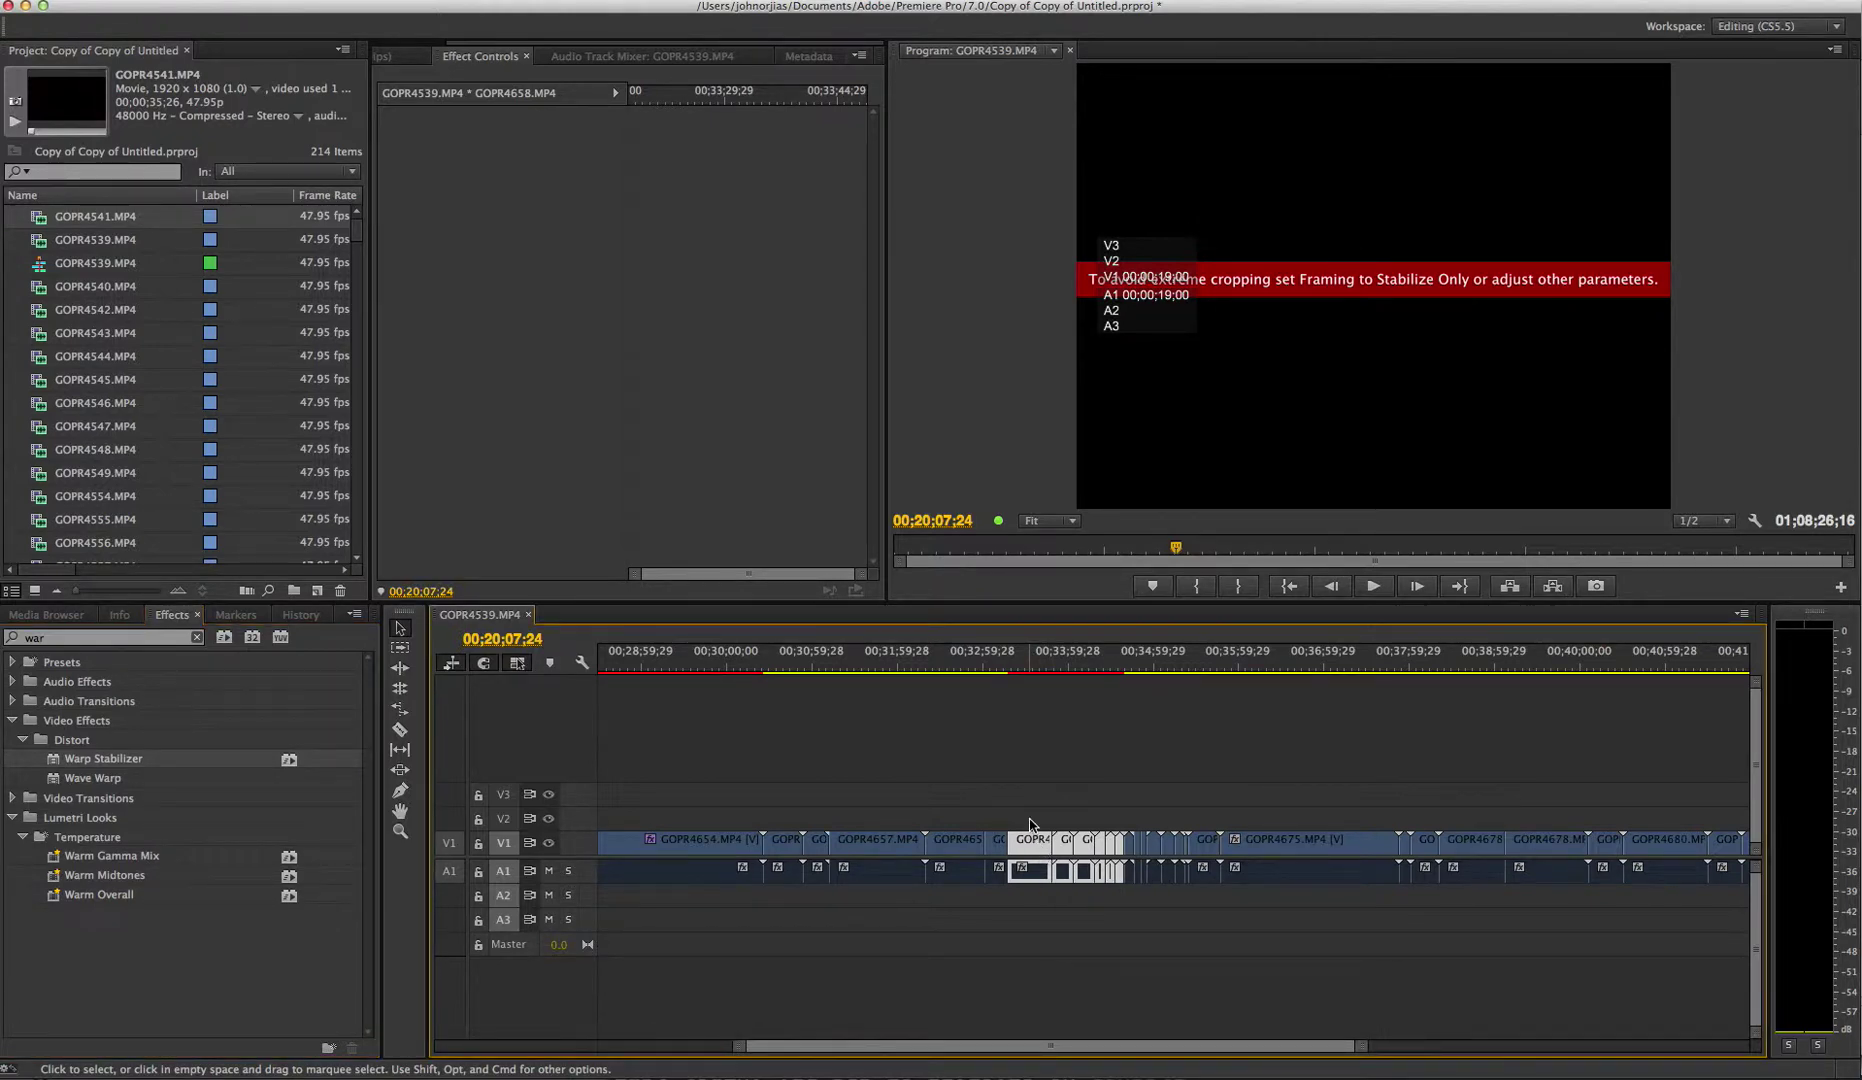
{"action": "left_click", "coordinate": [1033, 840]}
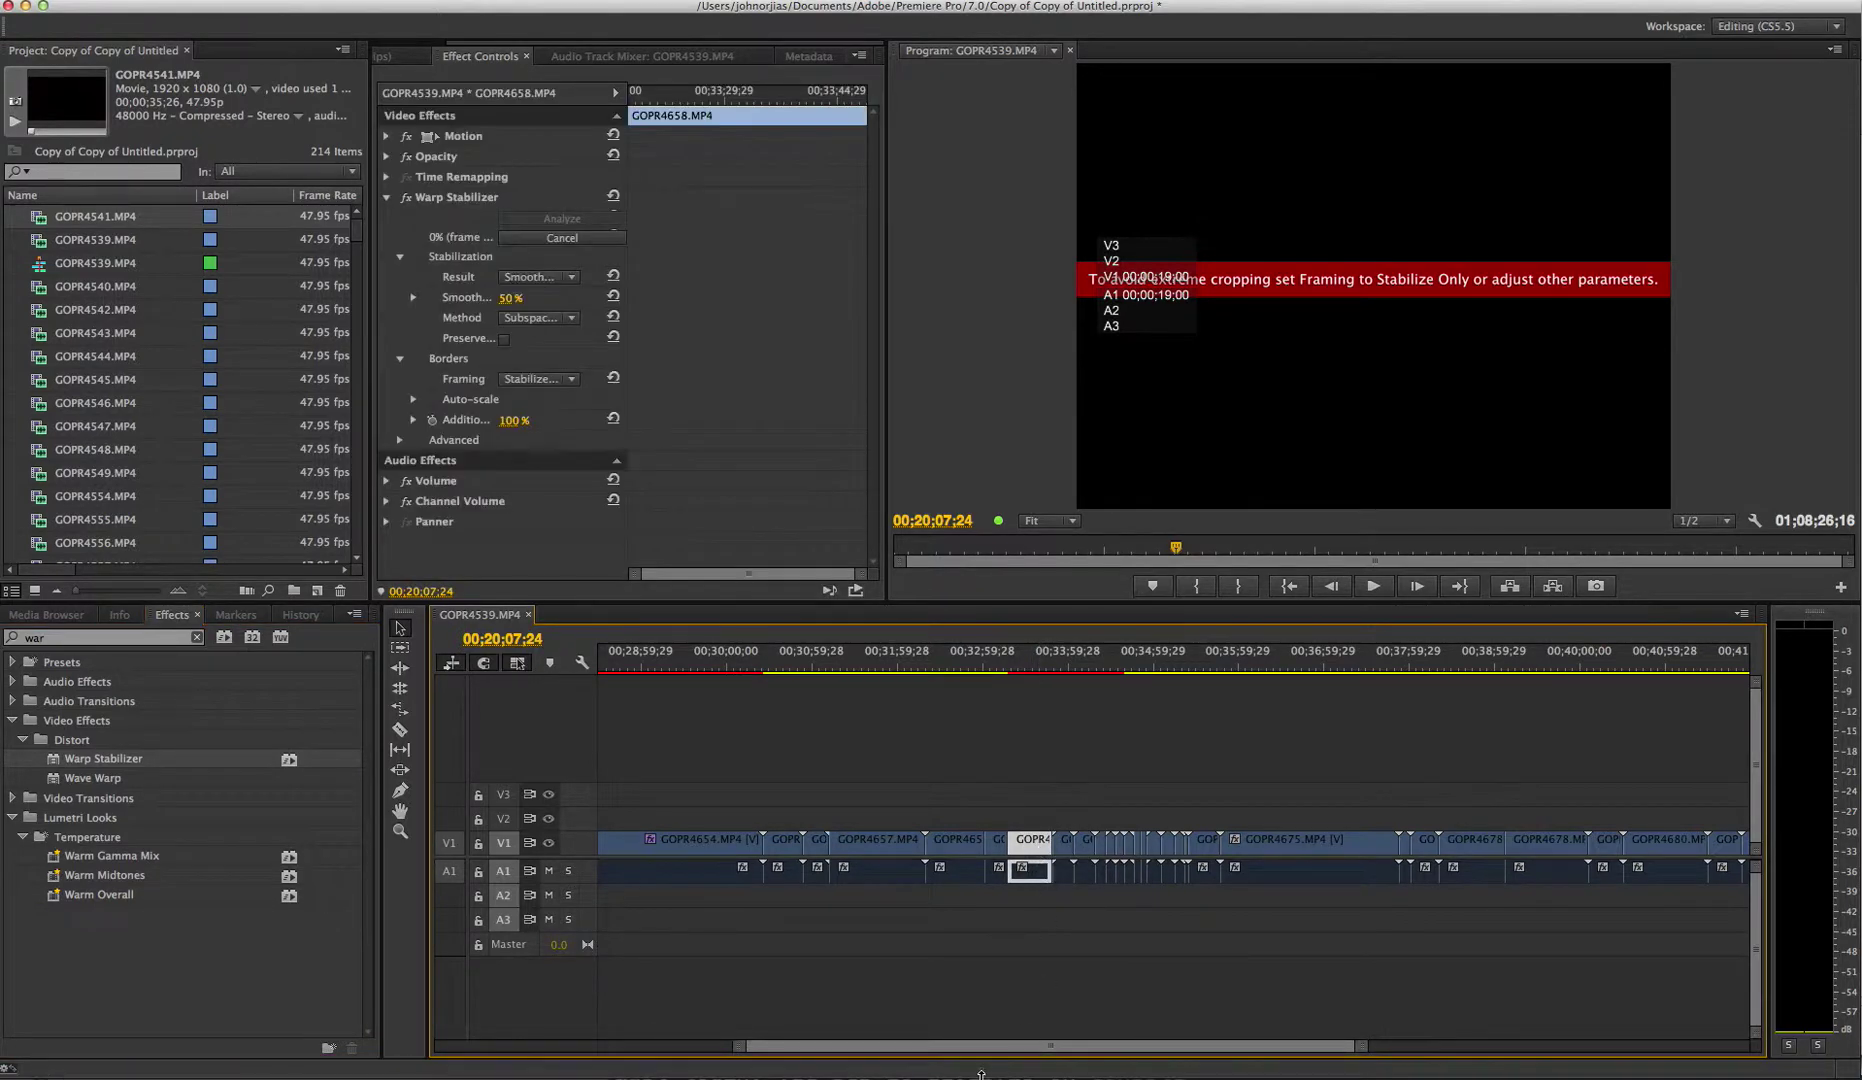
Step: Switch to Terminal, run top to examine the processor and memory load of the running processes, and return to Premiere Pro
{"action": "key", "text": "super+Tab"}
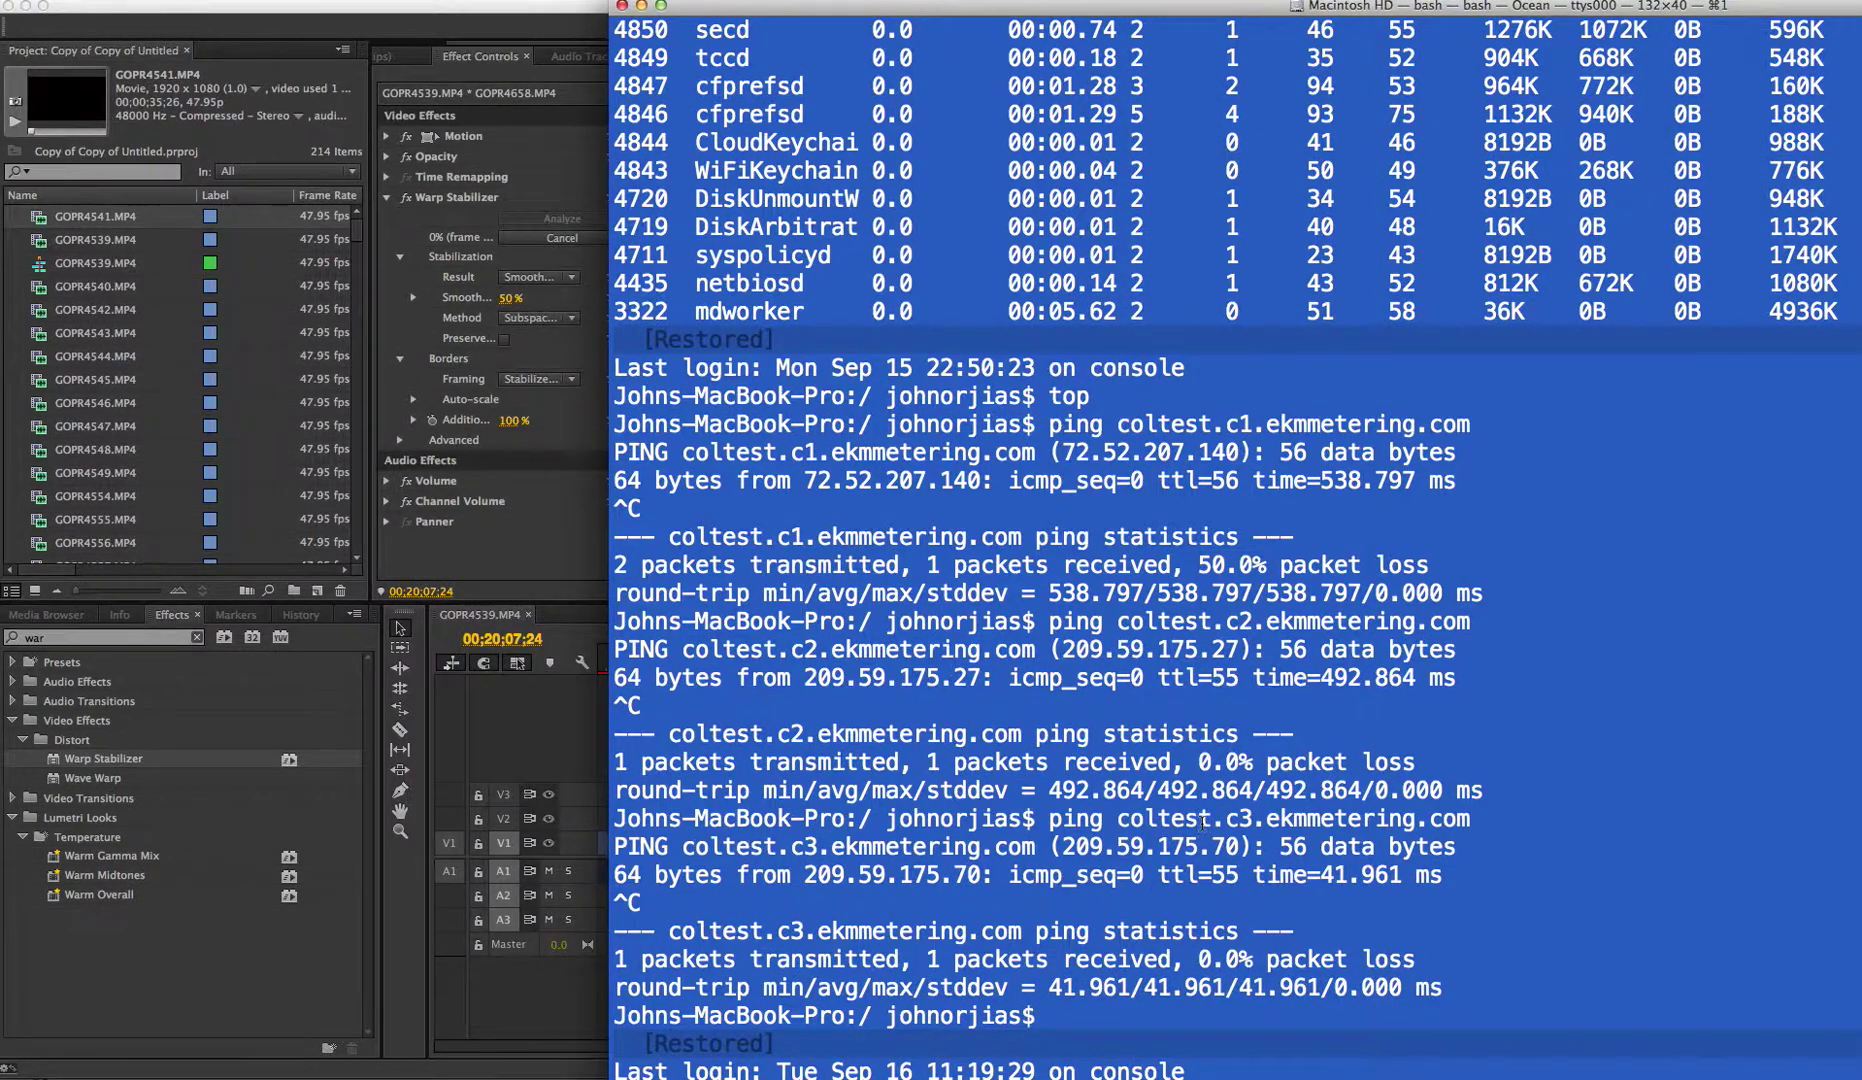
{"action": "scroll", "coordinate": [1202, 822], "scroll_direction": "down", "scroll_amount": 5}
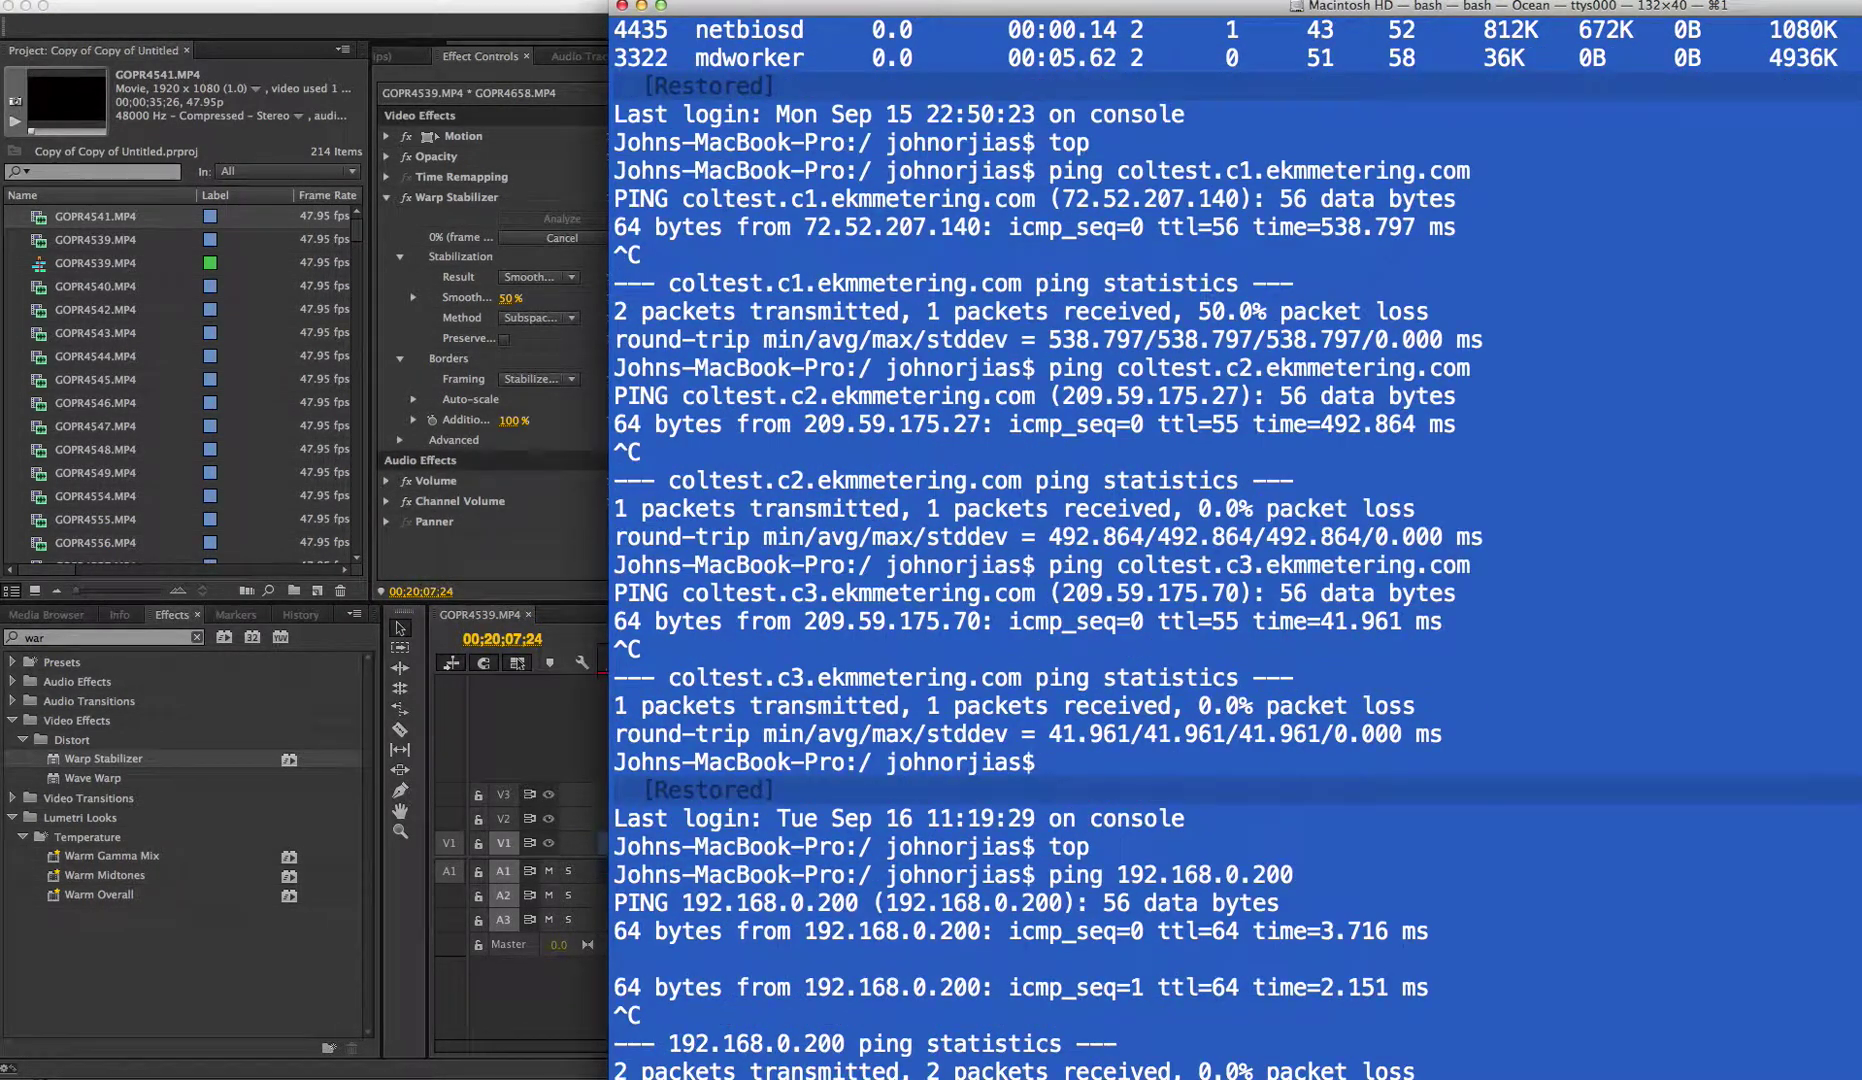
{"action": "type", "text": "top"}
{"action": "key", "text": "Return"}
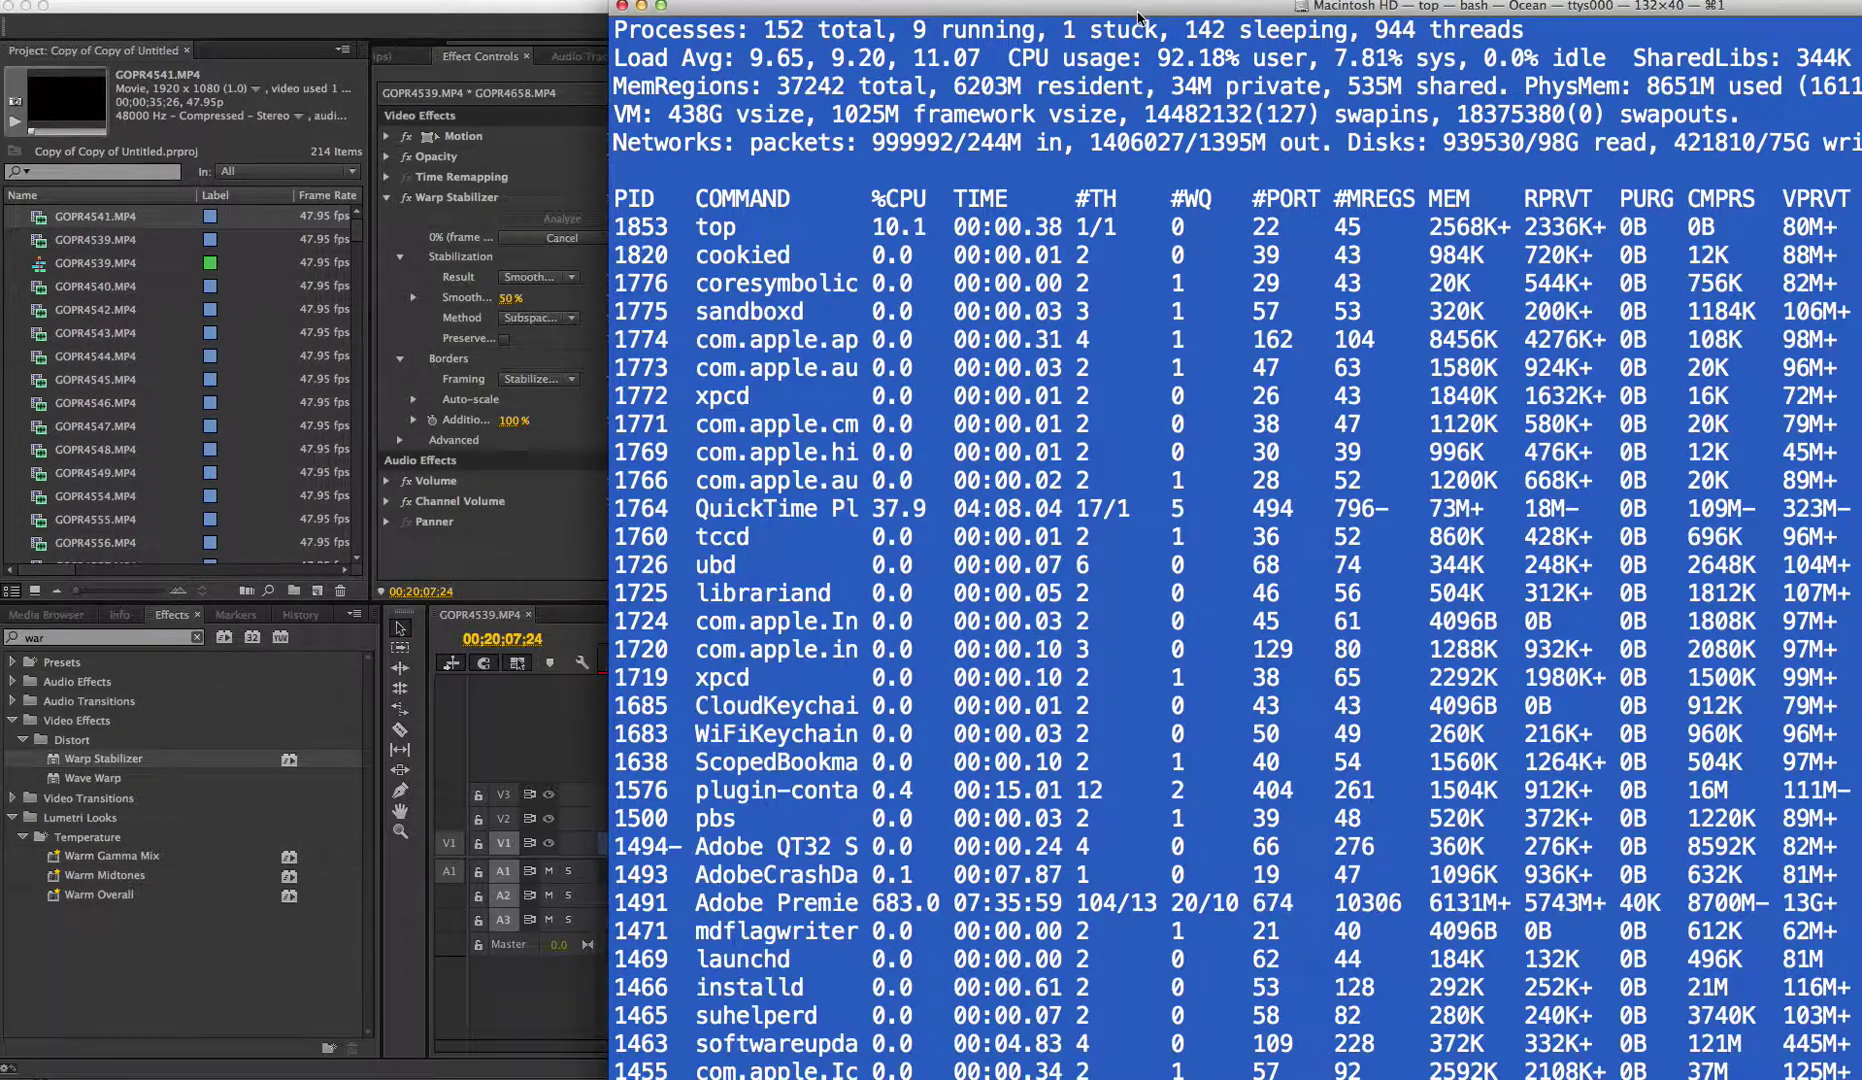
{"action": "left_click_drag", "start_coordinate": [1138, 15], "coordinate": [609, 23]}
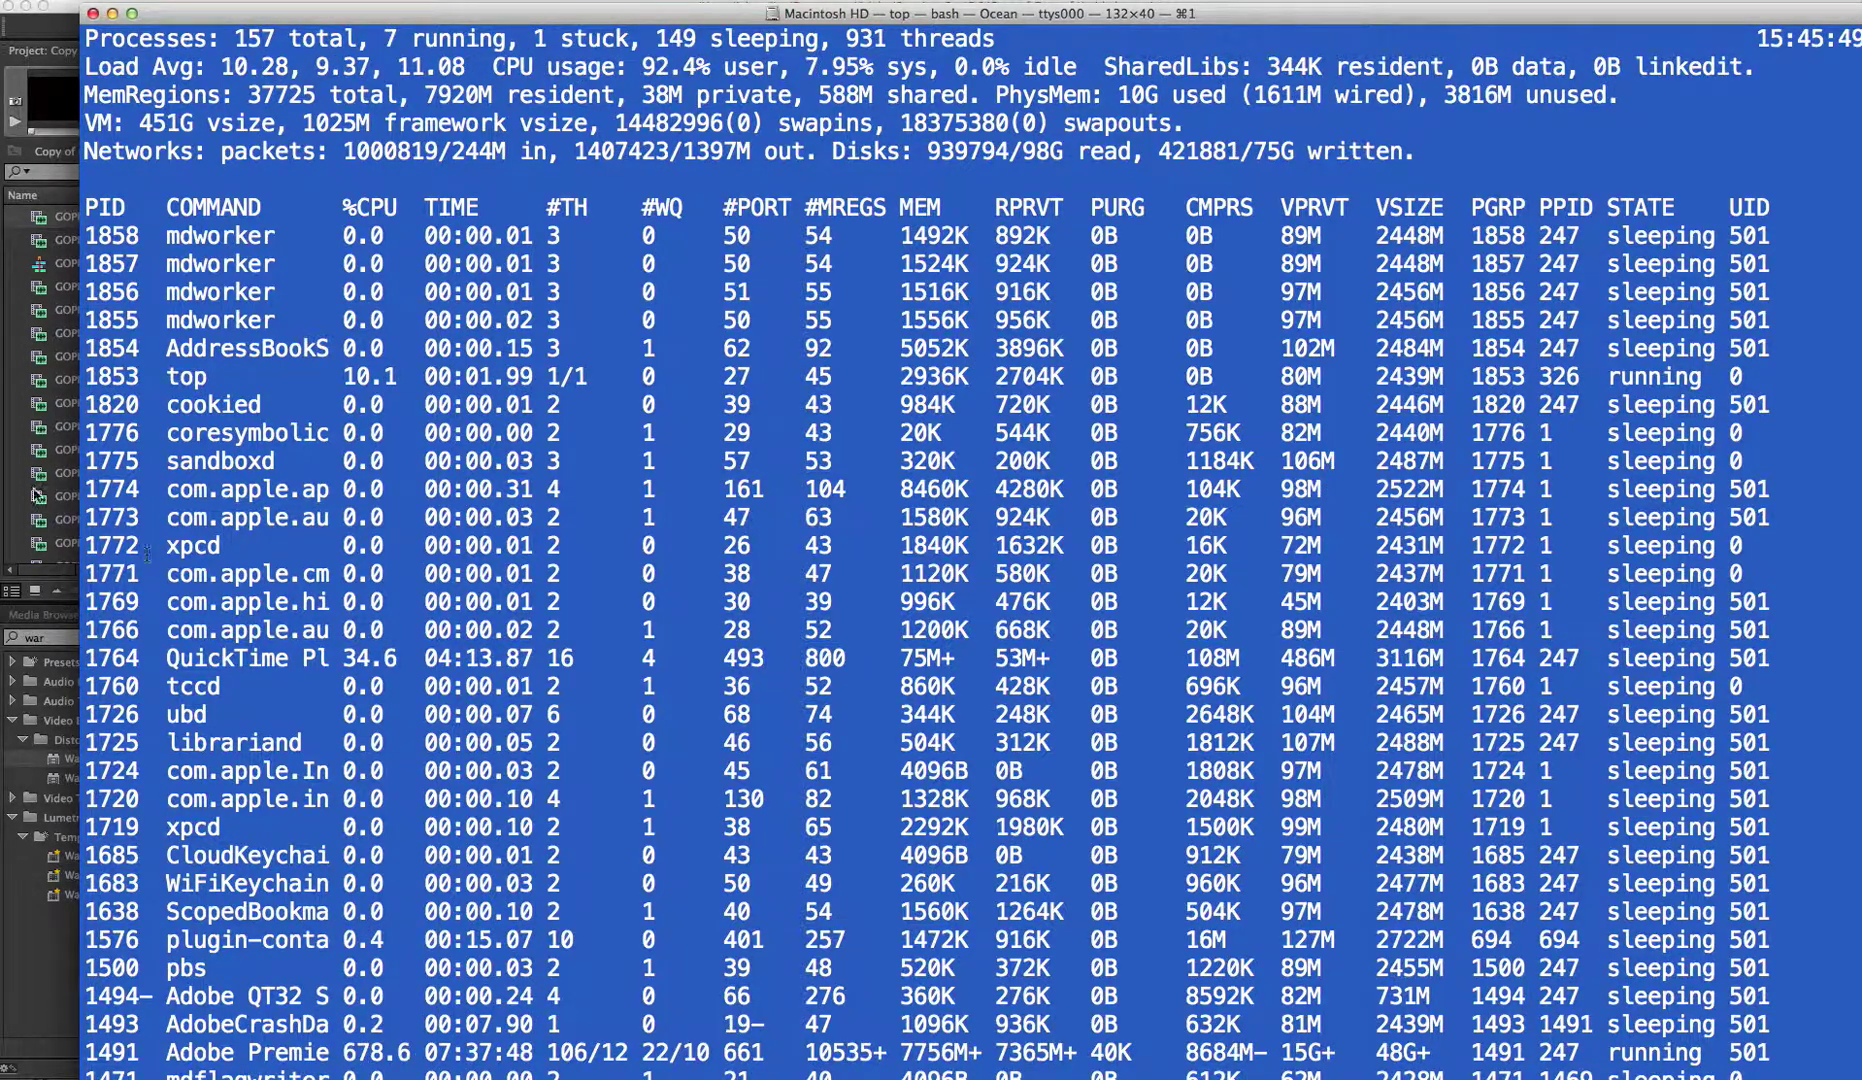
{"action": "left_click", "coordinate": [94, 14]}
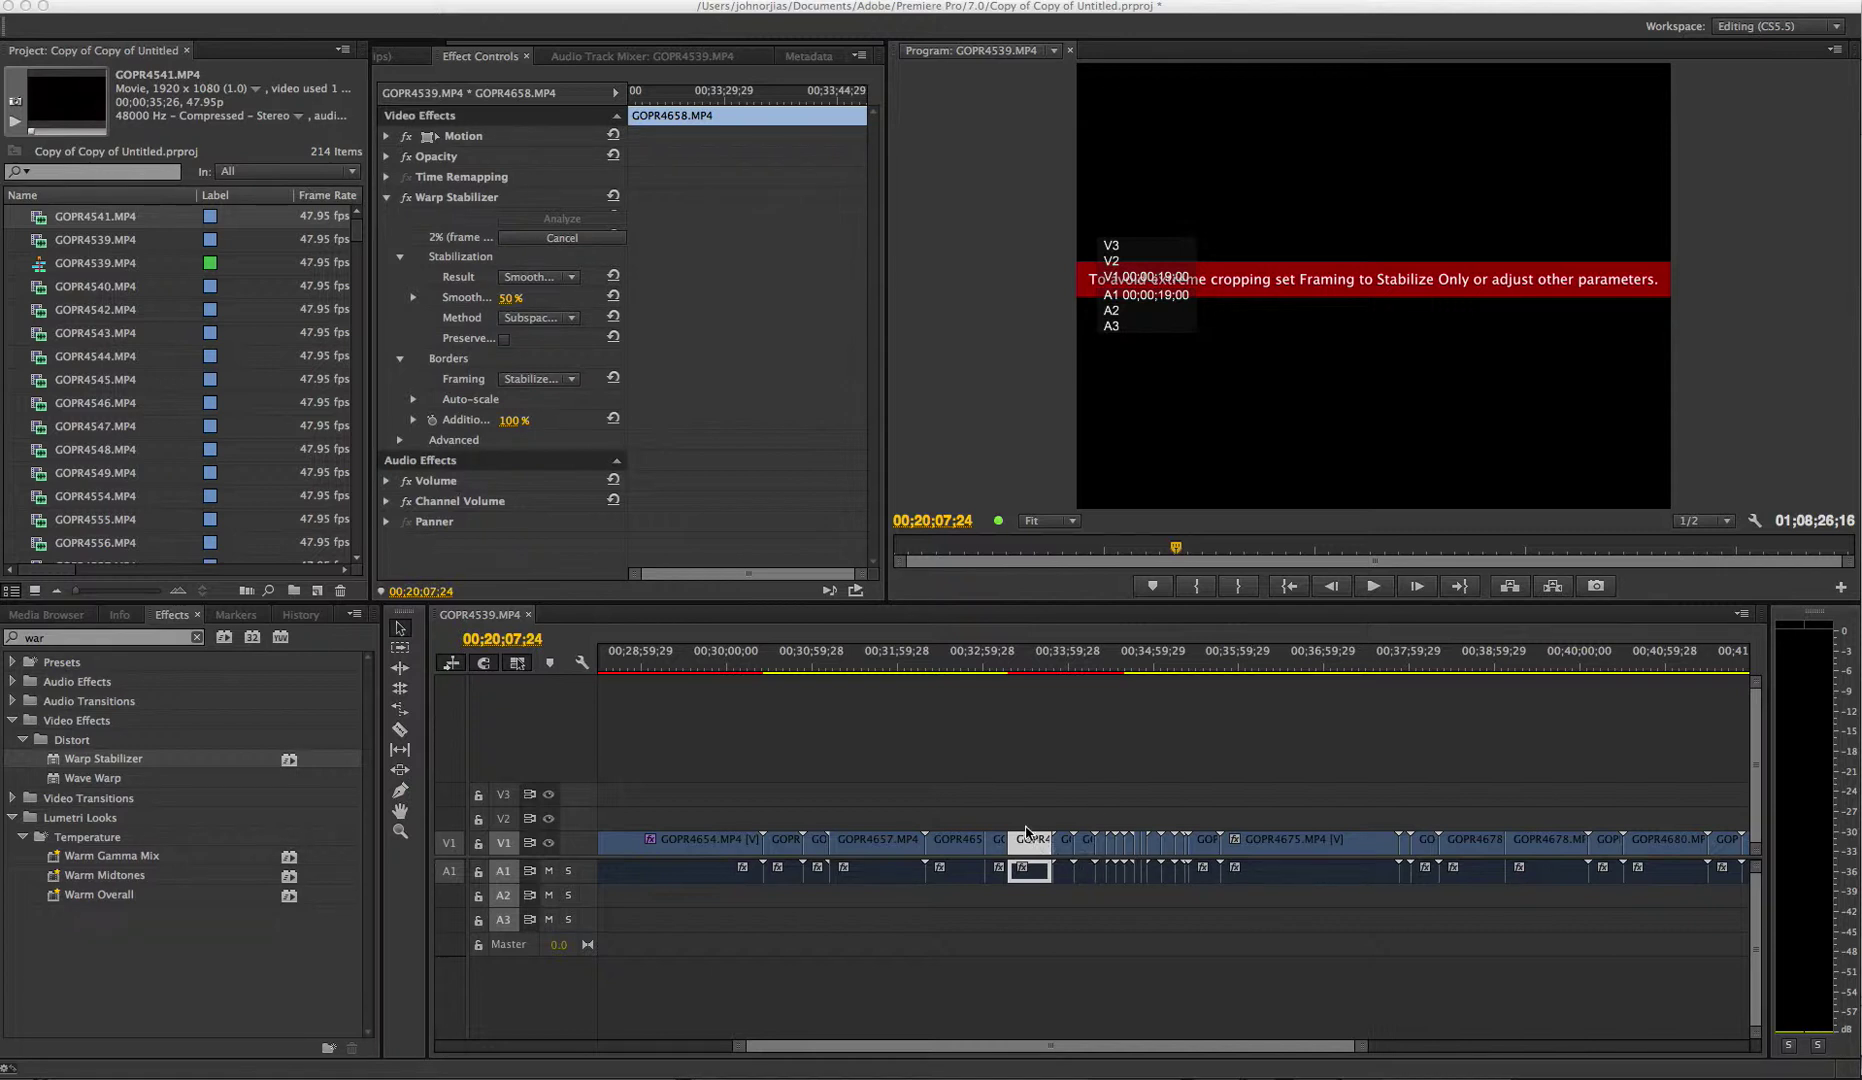
Step: Turn on Preserve Scale in the Warp Stabilizer of GOPR4658.MP4 and widen the effect settings area to show full option names
{"action": "left_click", "coordinate": [1040, 845]}
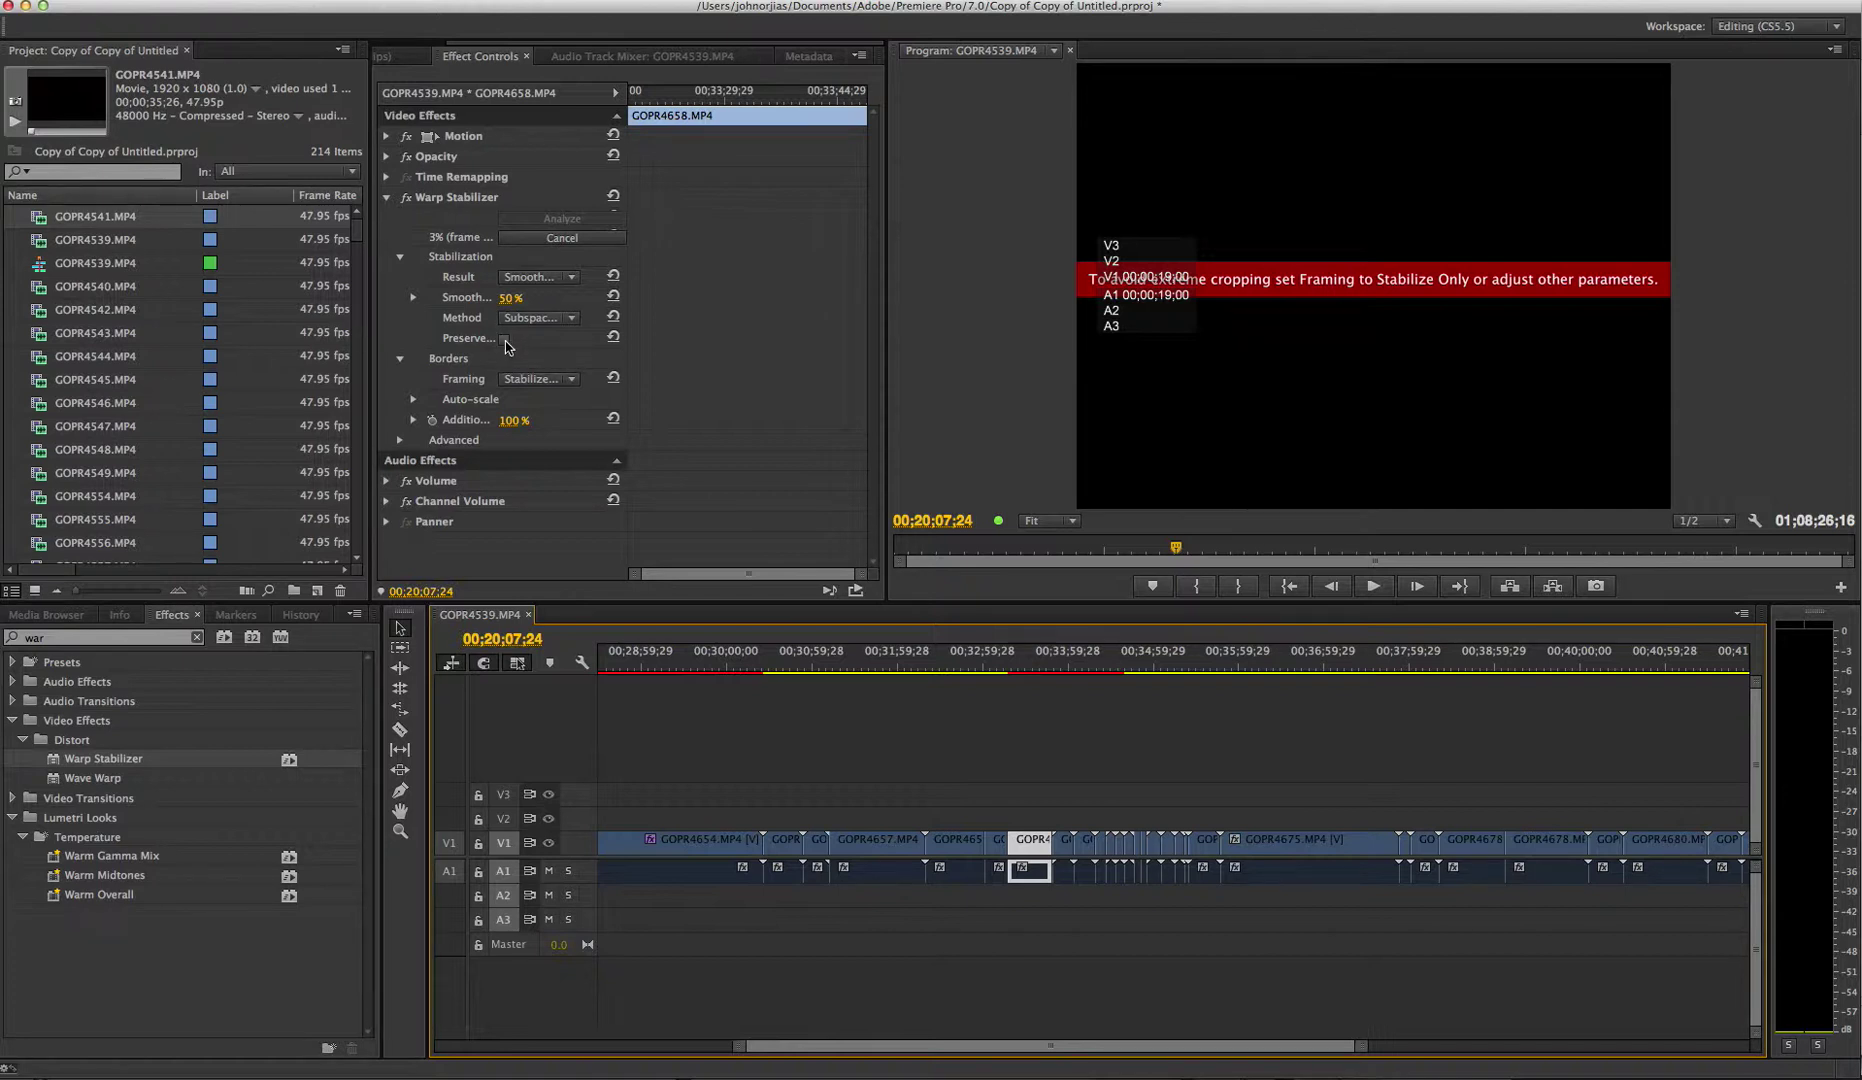
{"action": "left_click", "coordinate": [505, 339]}
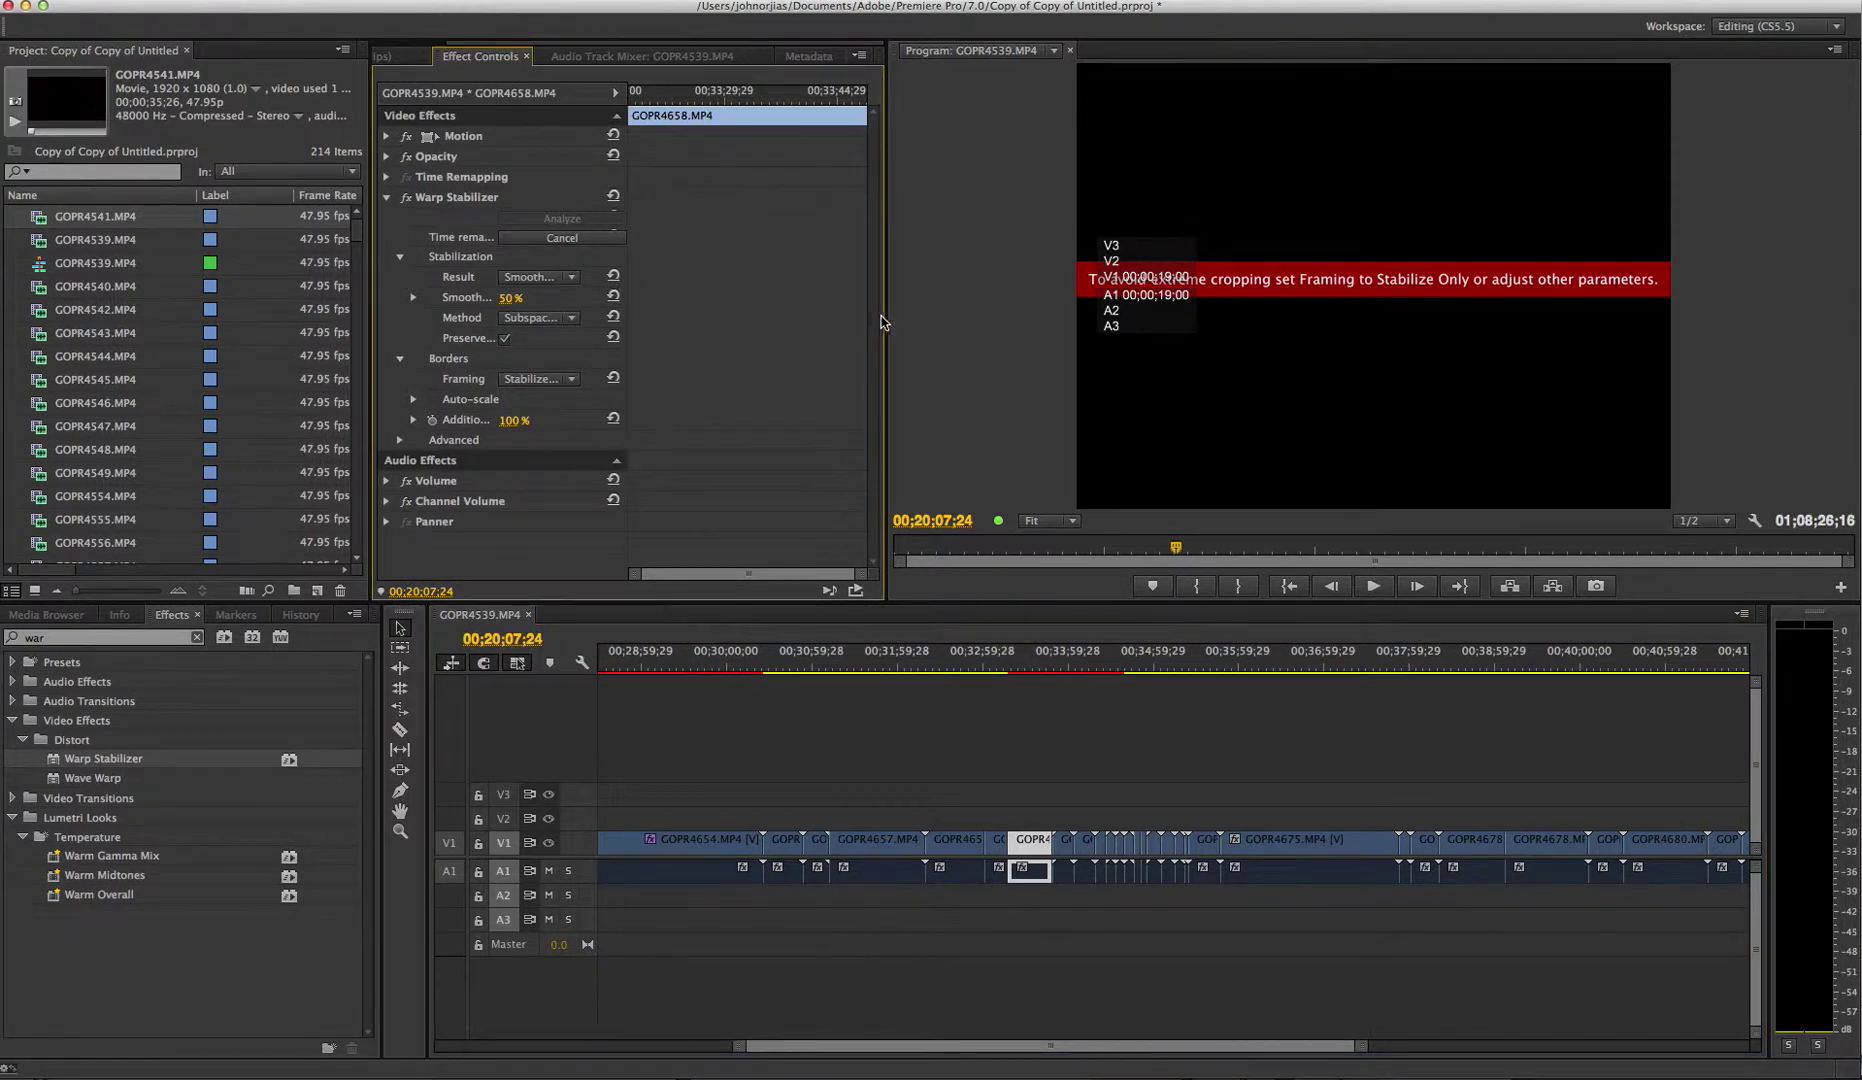
{"action": "left_click_drag", "start_coordinate": [886, 319], "coordinate": [1005, 344]}
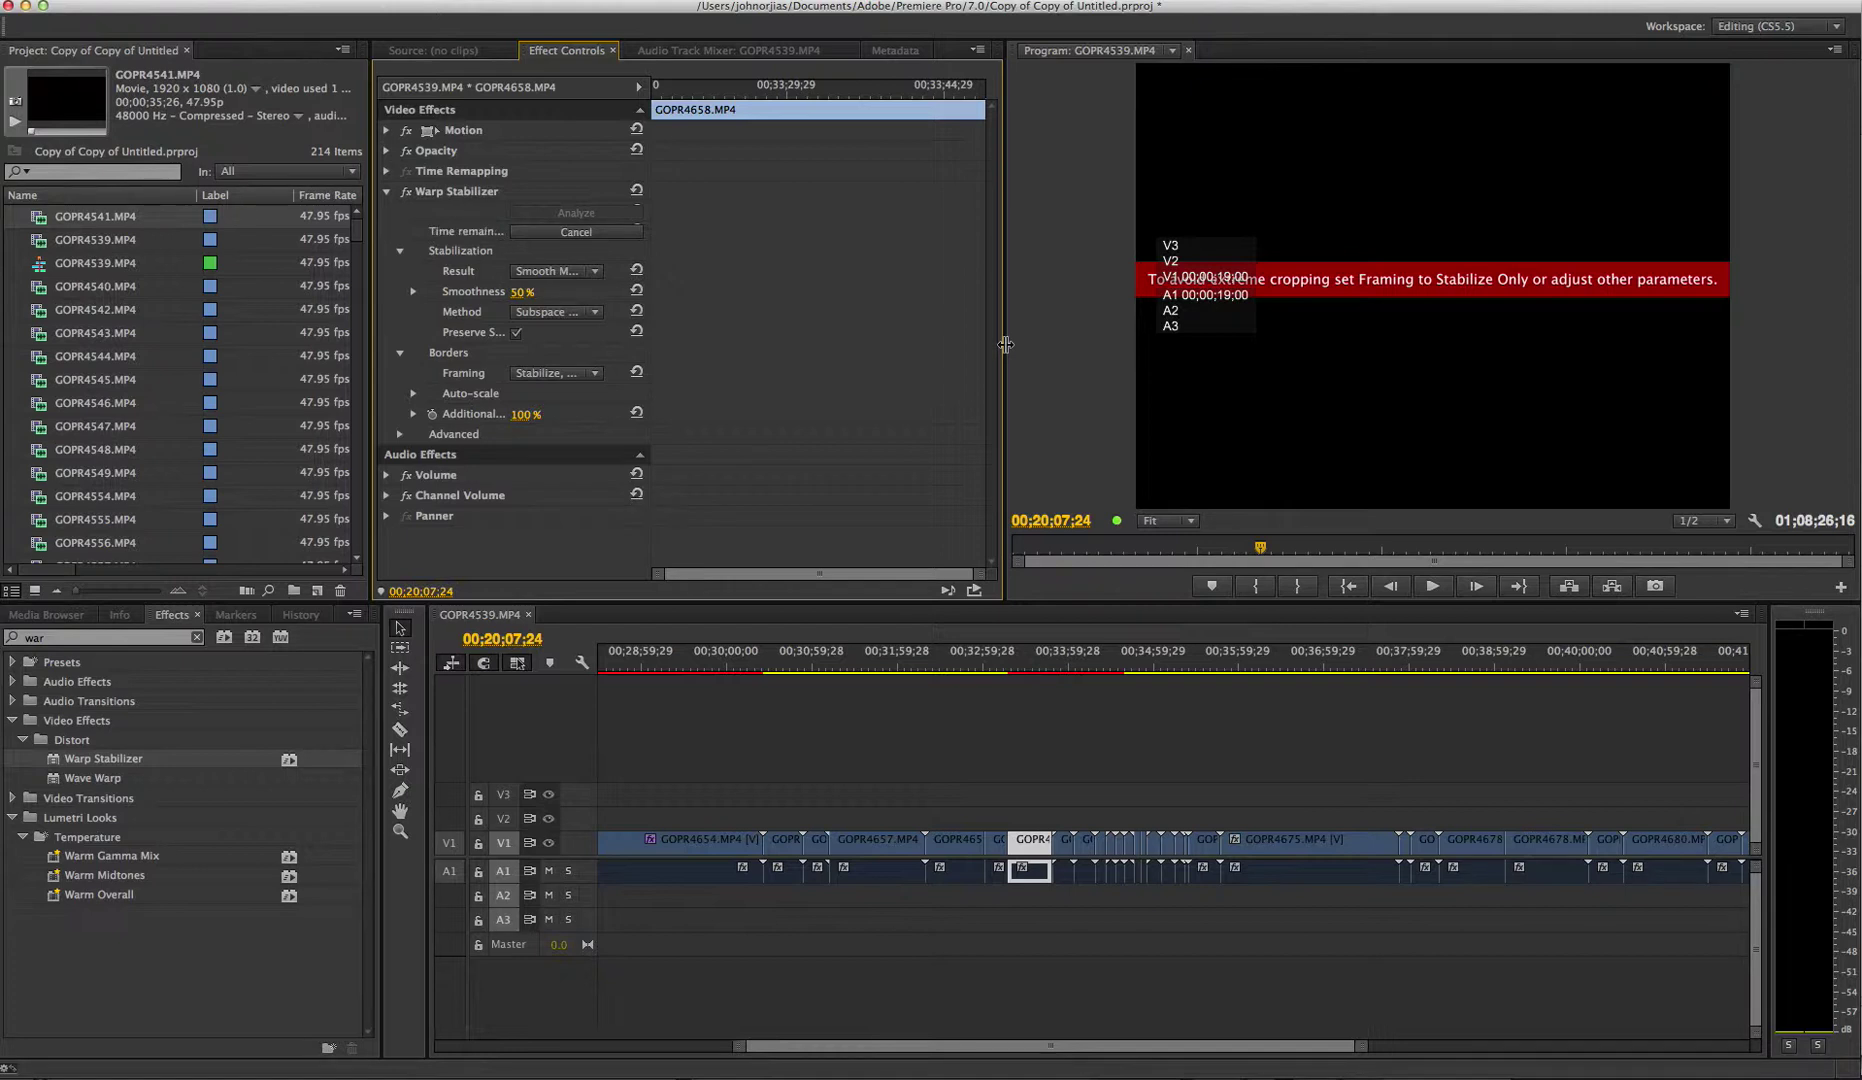
{"action": "left_click_drag", "start_coordinate": [1005, 344], "coordinate": [1146, 346]}
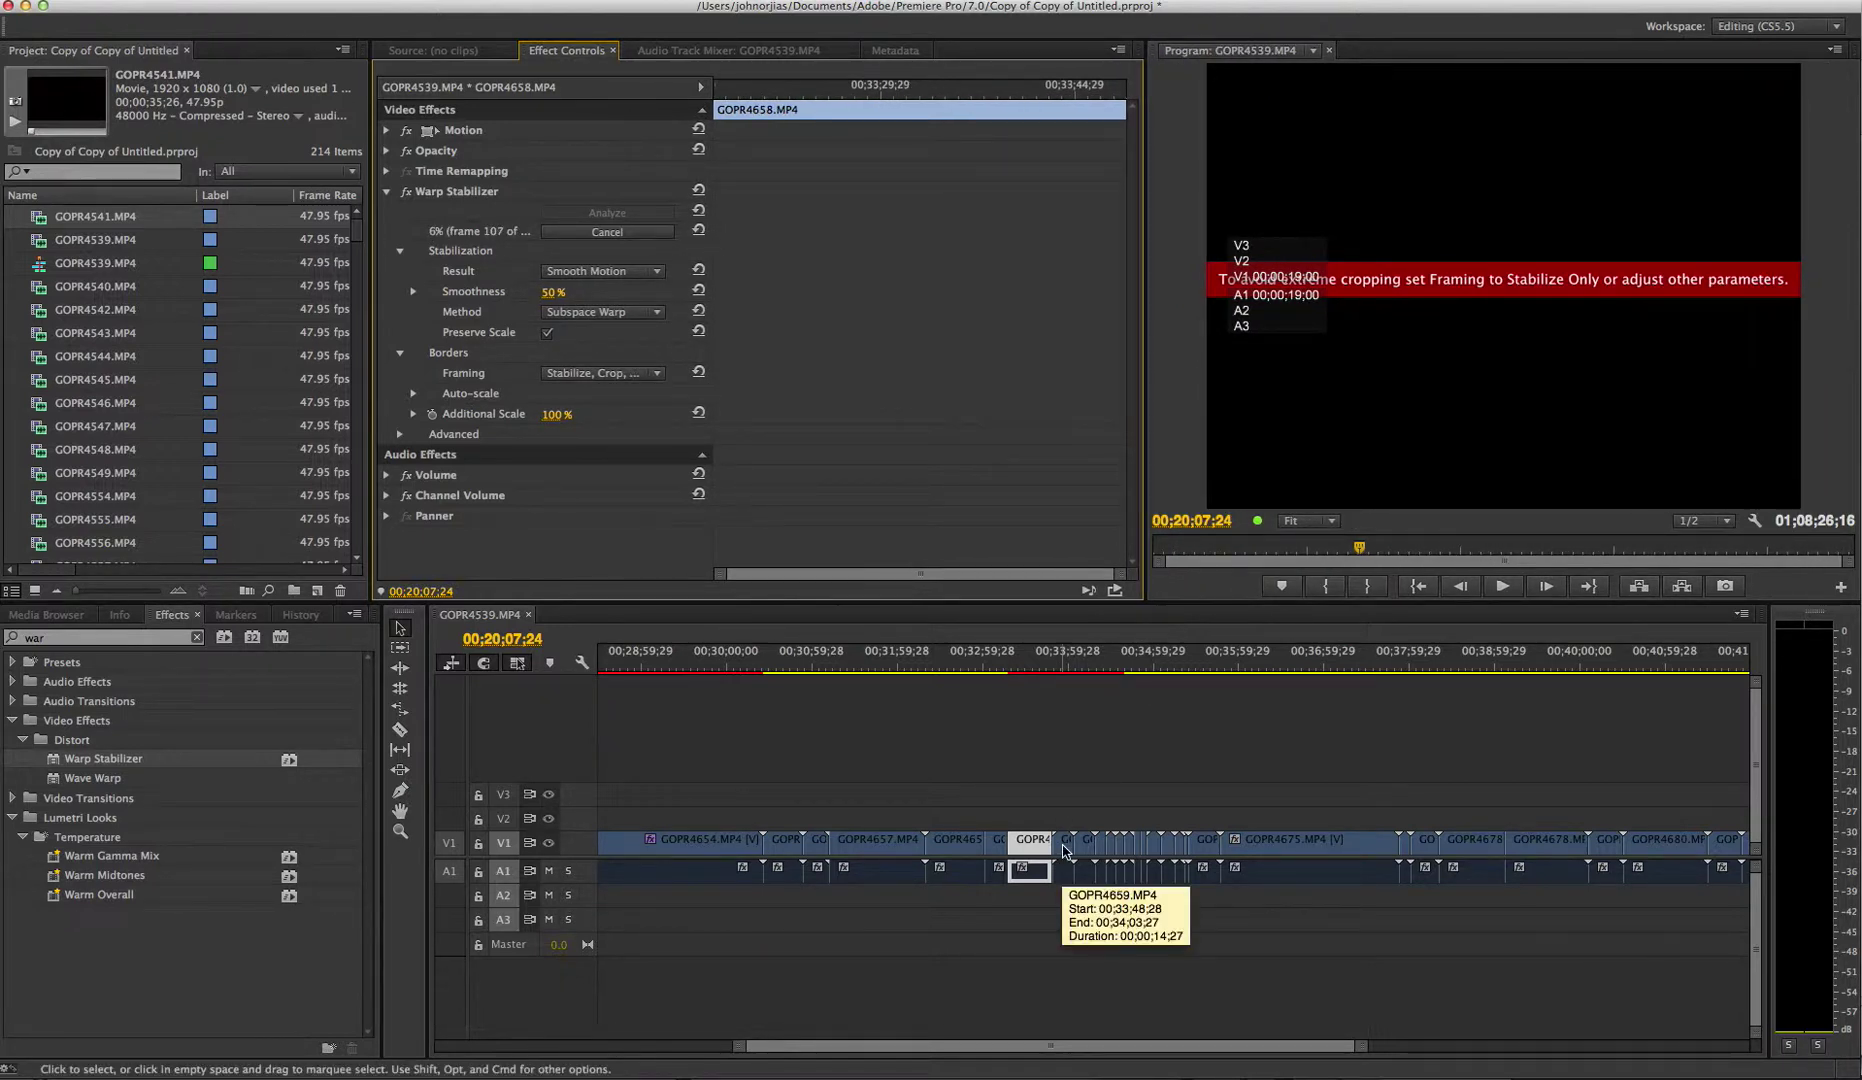
Step: Turn on Preserve Scale in the Warp Stabilizer of each following stabilized clip on V1, from GOPR4659.MP4 through GOPR4663.MP4
{"action": "left_click", "coordinate": [1064, 850]}
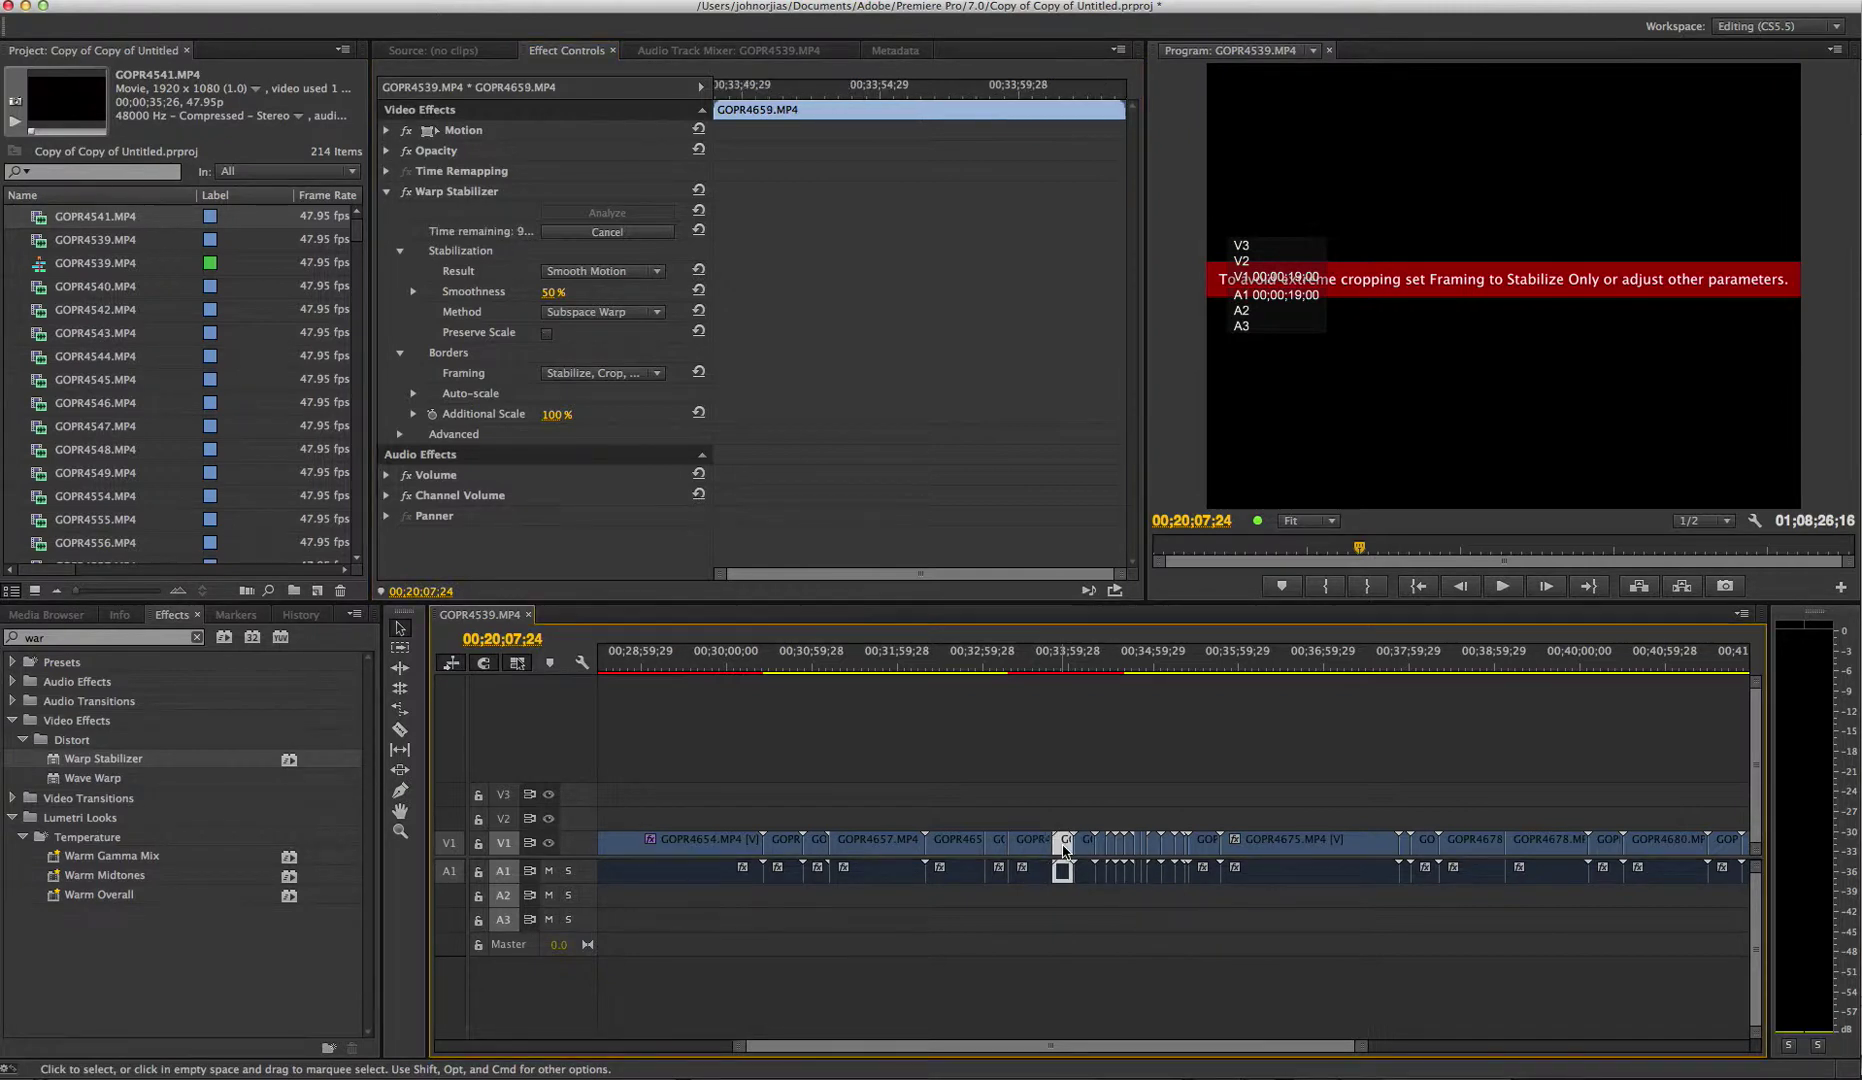
{"action": "left_click", "coordinate": [547, 333]}
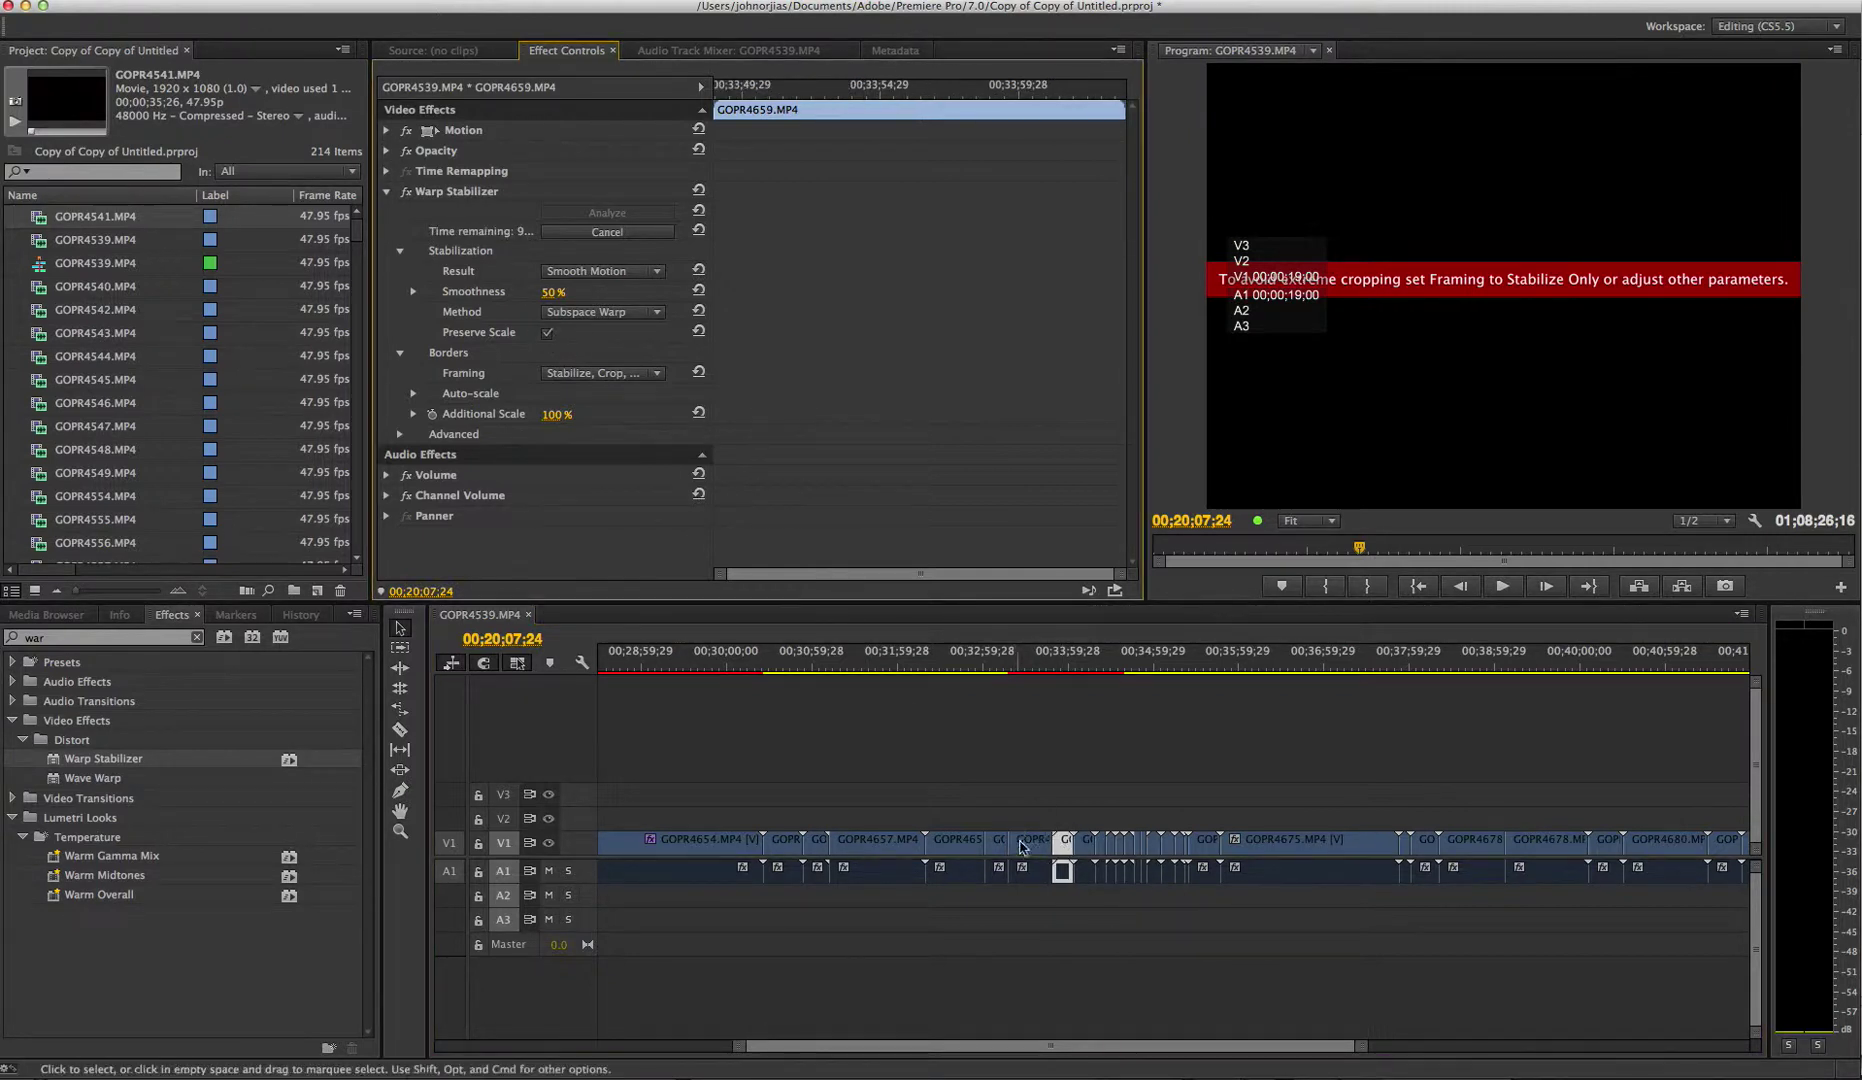
{"action": "left_click", "coordinate": [1090, 845]}
{"action": "left_click", "coordinate": [1100, 845]}
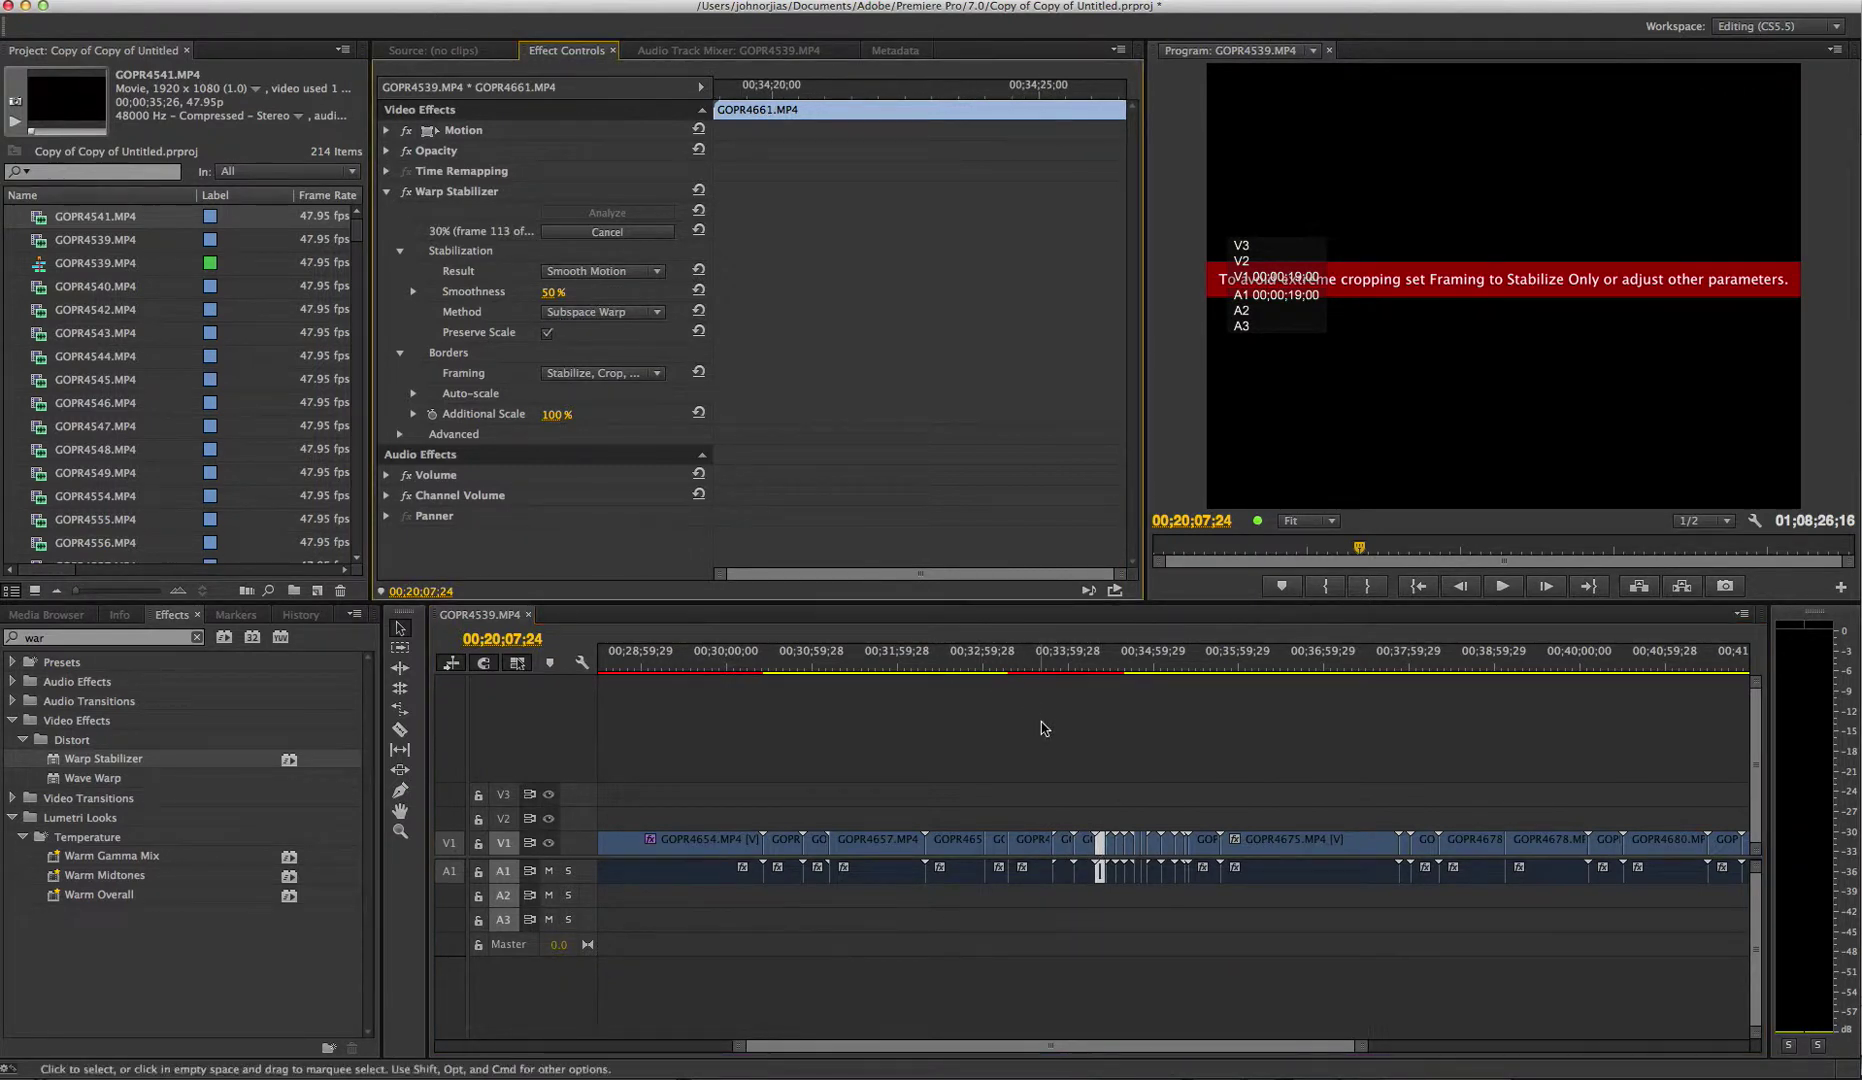
{"action": "left_click", "coordinate": [1112, 845]}
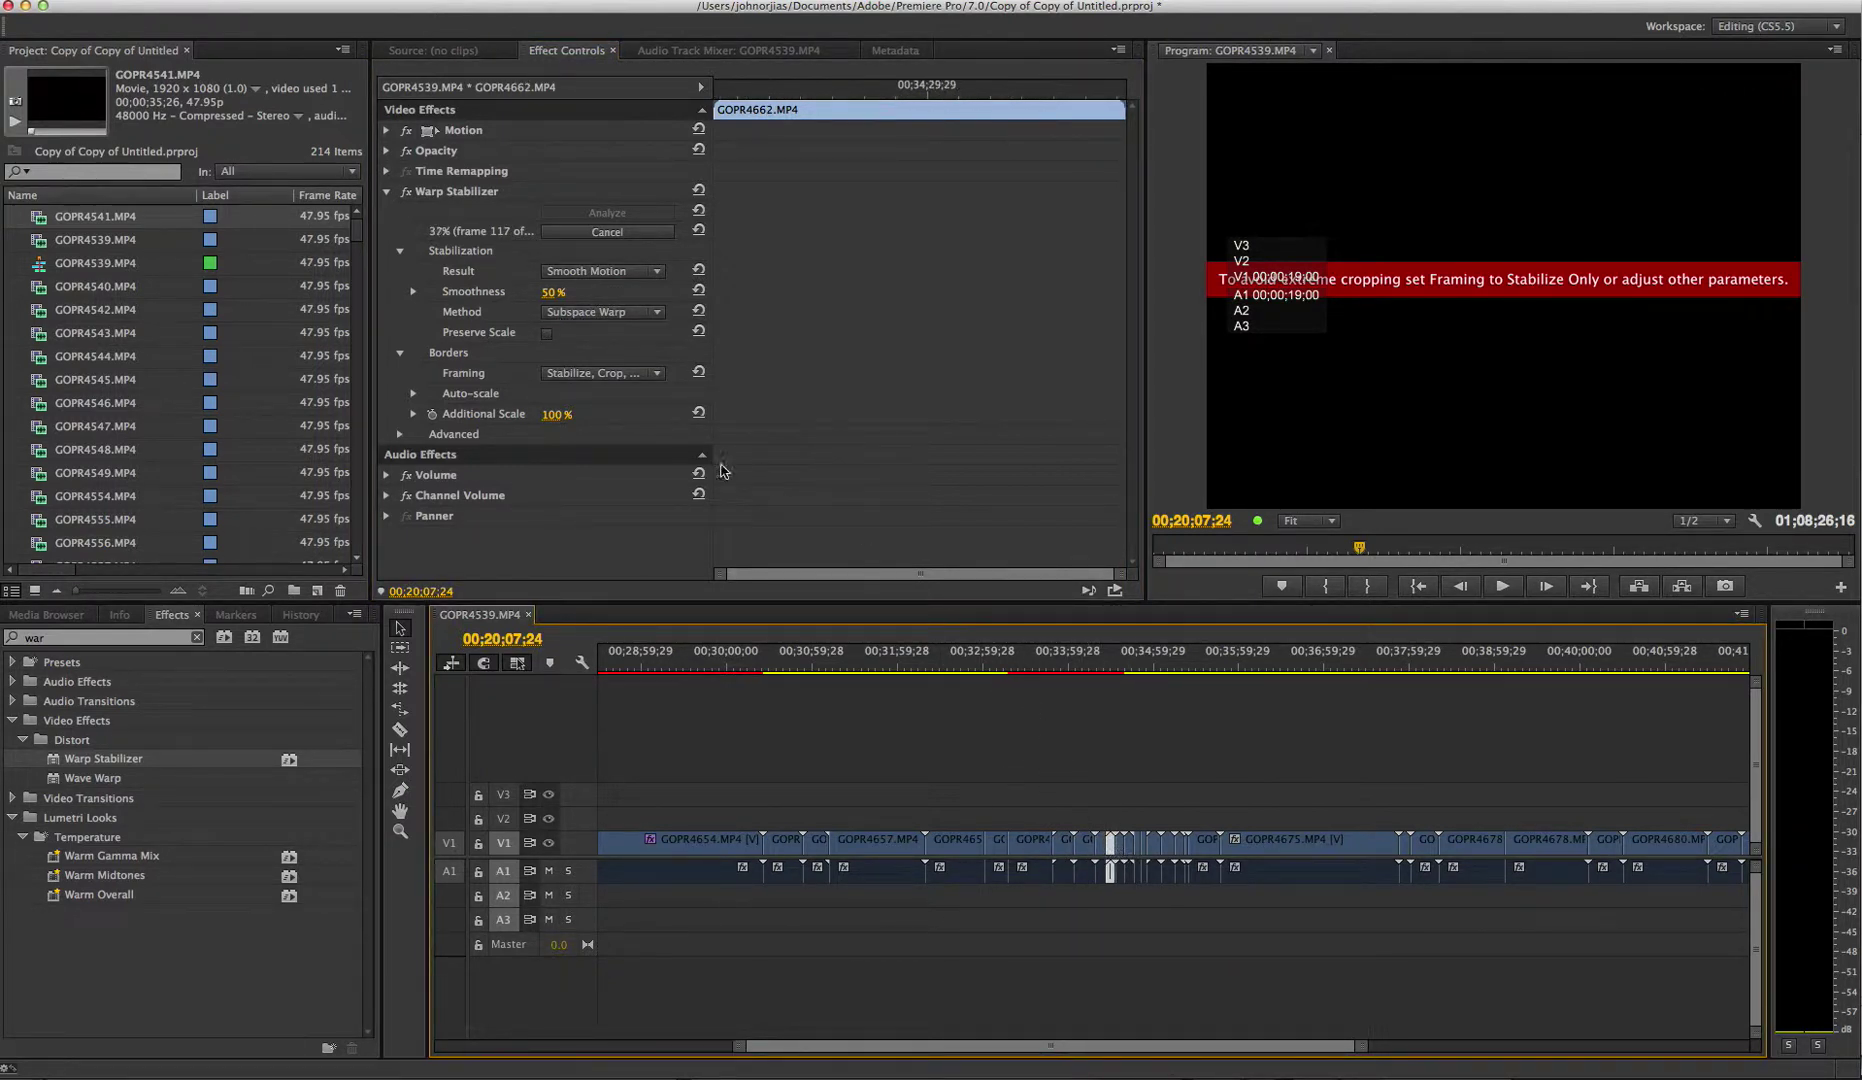
{"action": "left_click", "coordinate": [547, 333]}
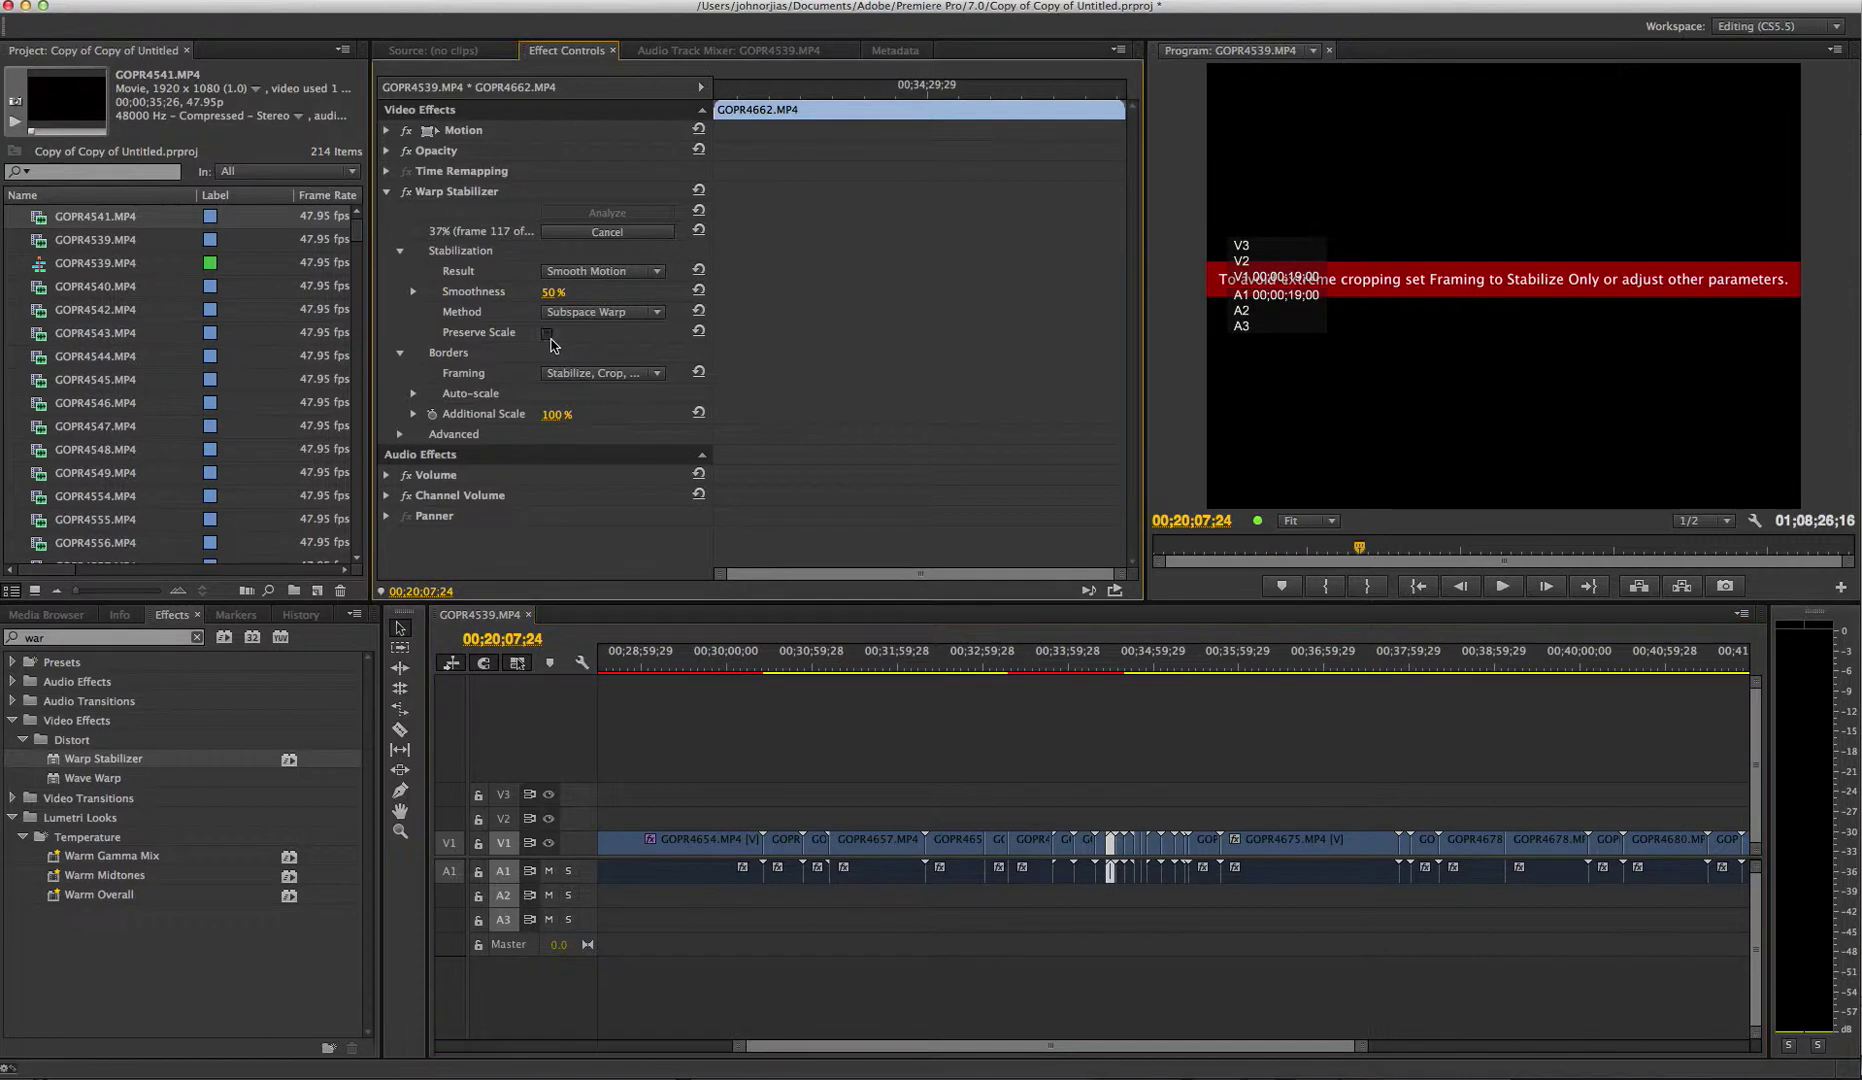
{"action": "left_click", "coordinate": [1118, 845]}
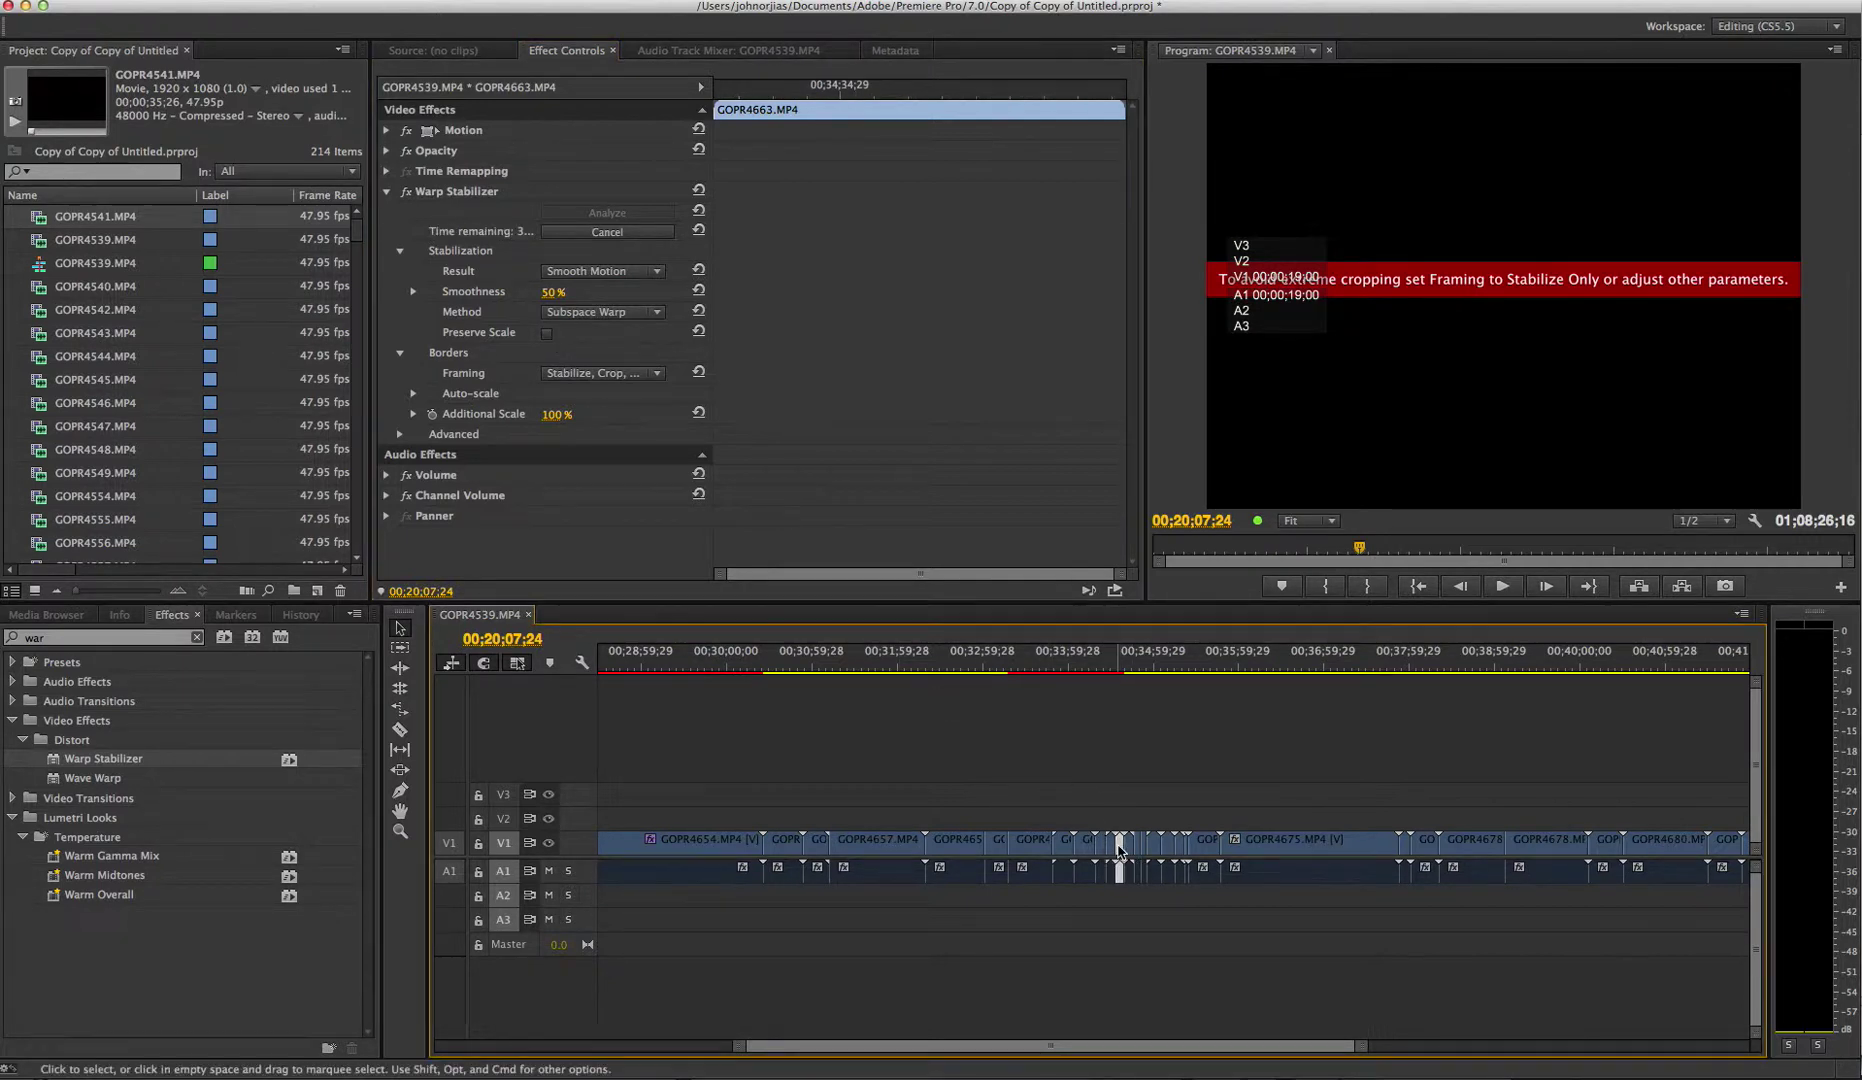
{"action": "left_click", "coordinate": [547, 333]}
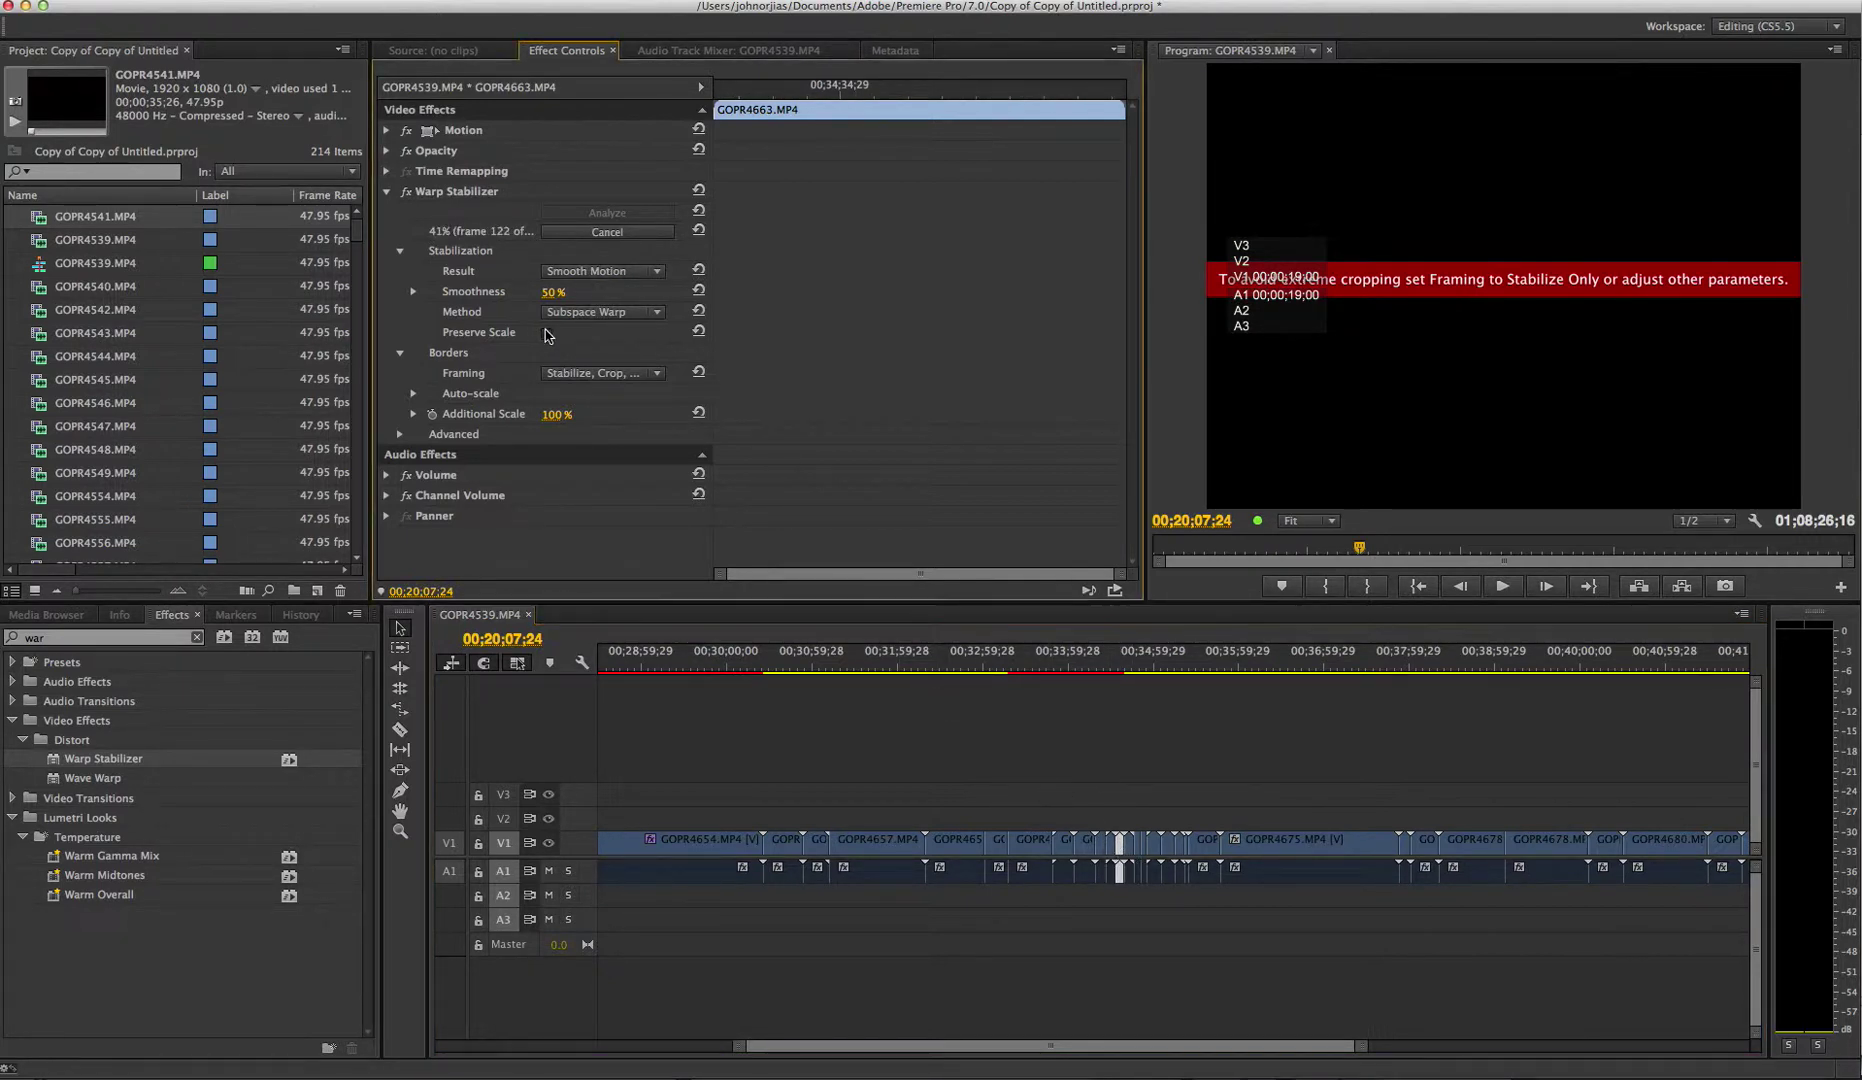
{"action": "left_click", "coordinate": [1130, 847]}
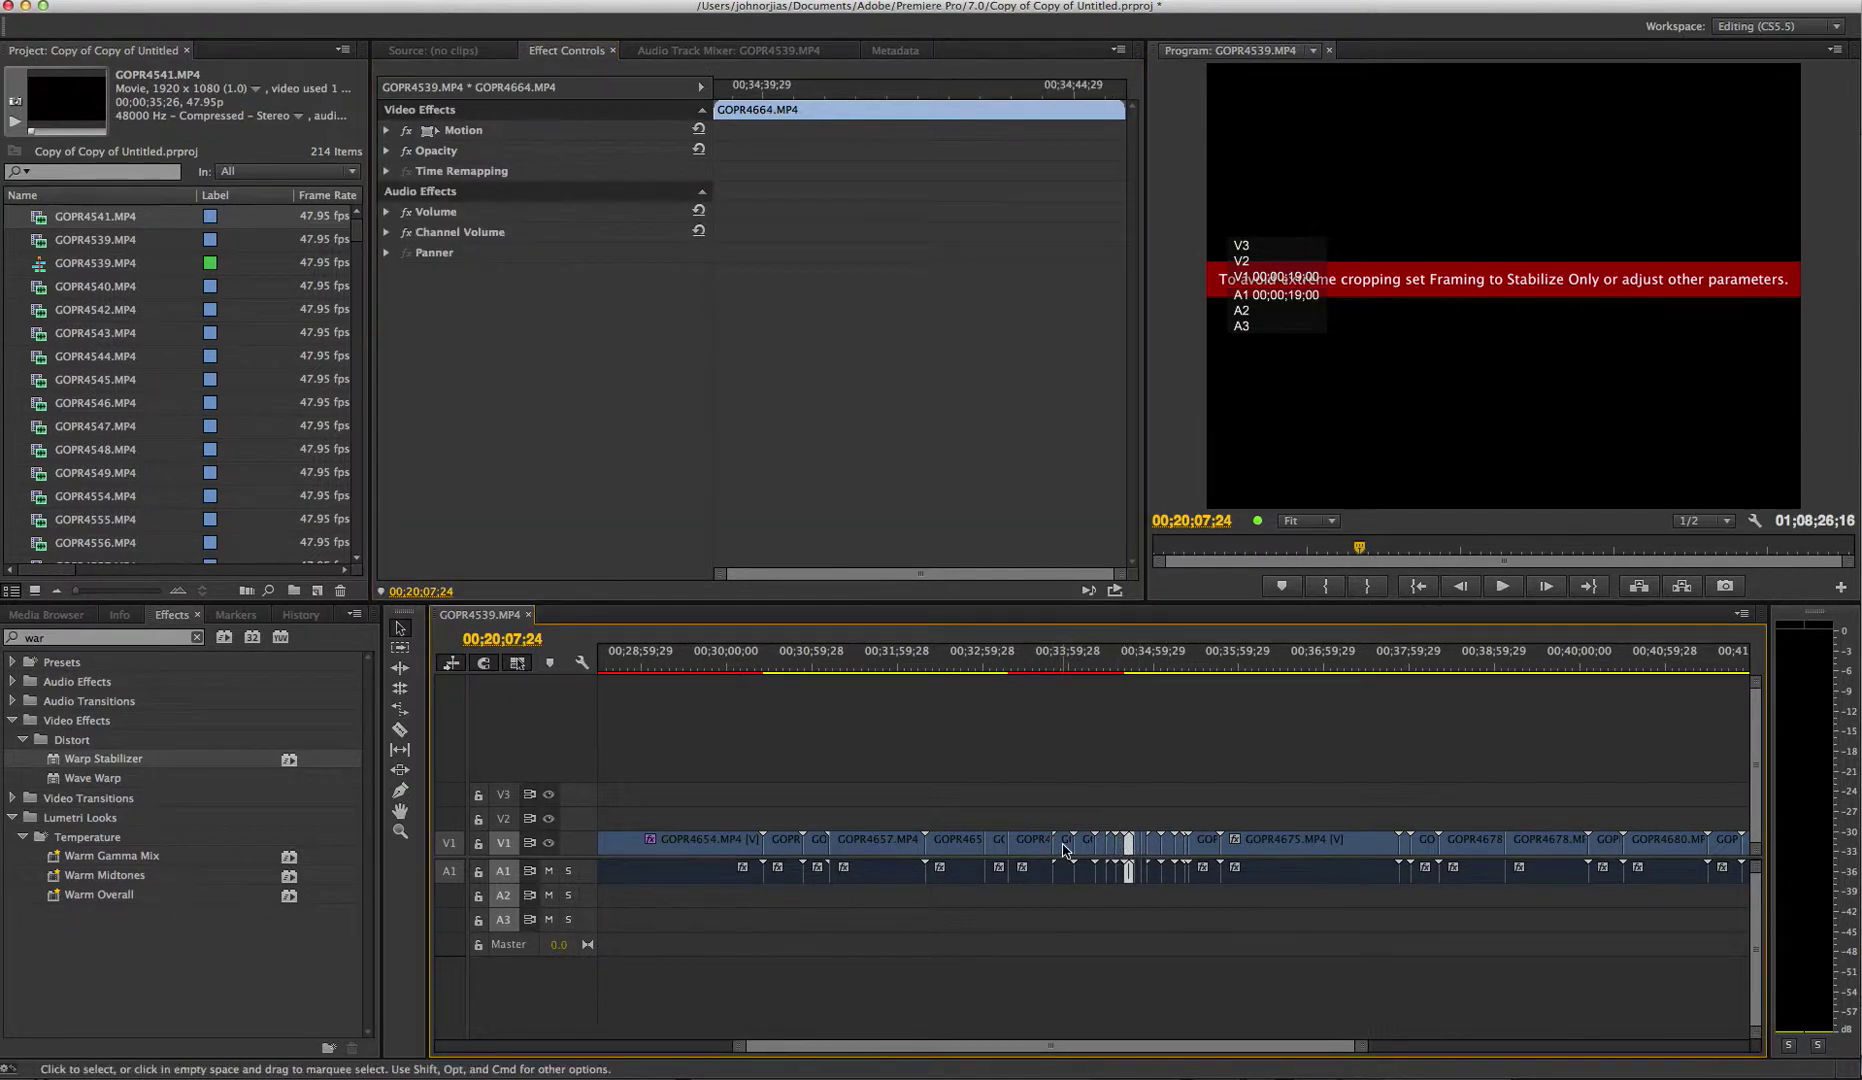
Step: Set the Warp Stabilizer Smoothness of GOPR4658.MP4 on V1 to 12%
{"action": "left_click", "coordinate": [1032, 843]}
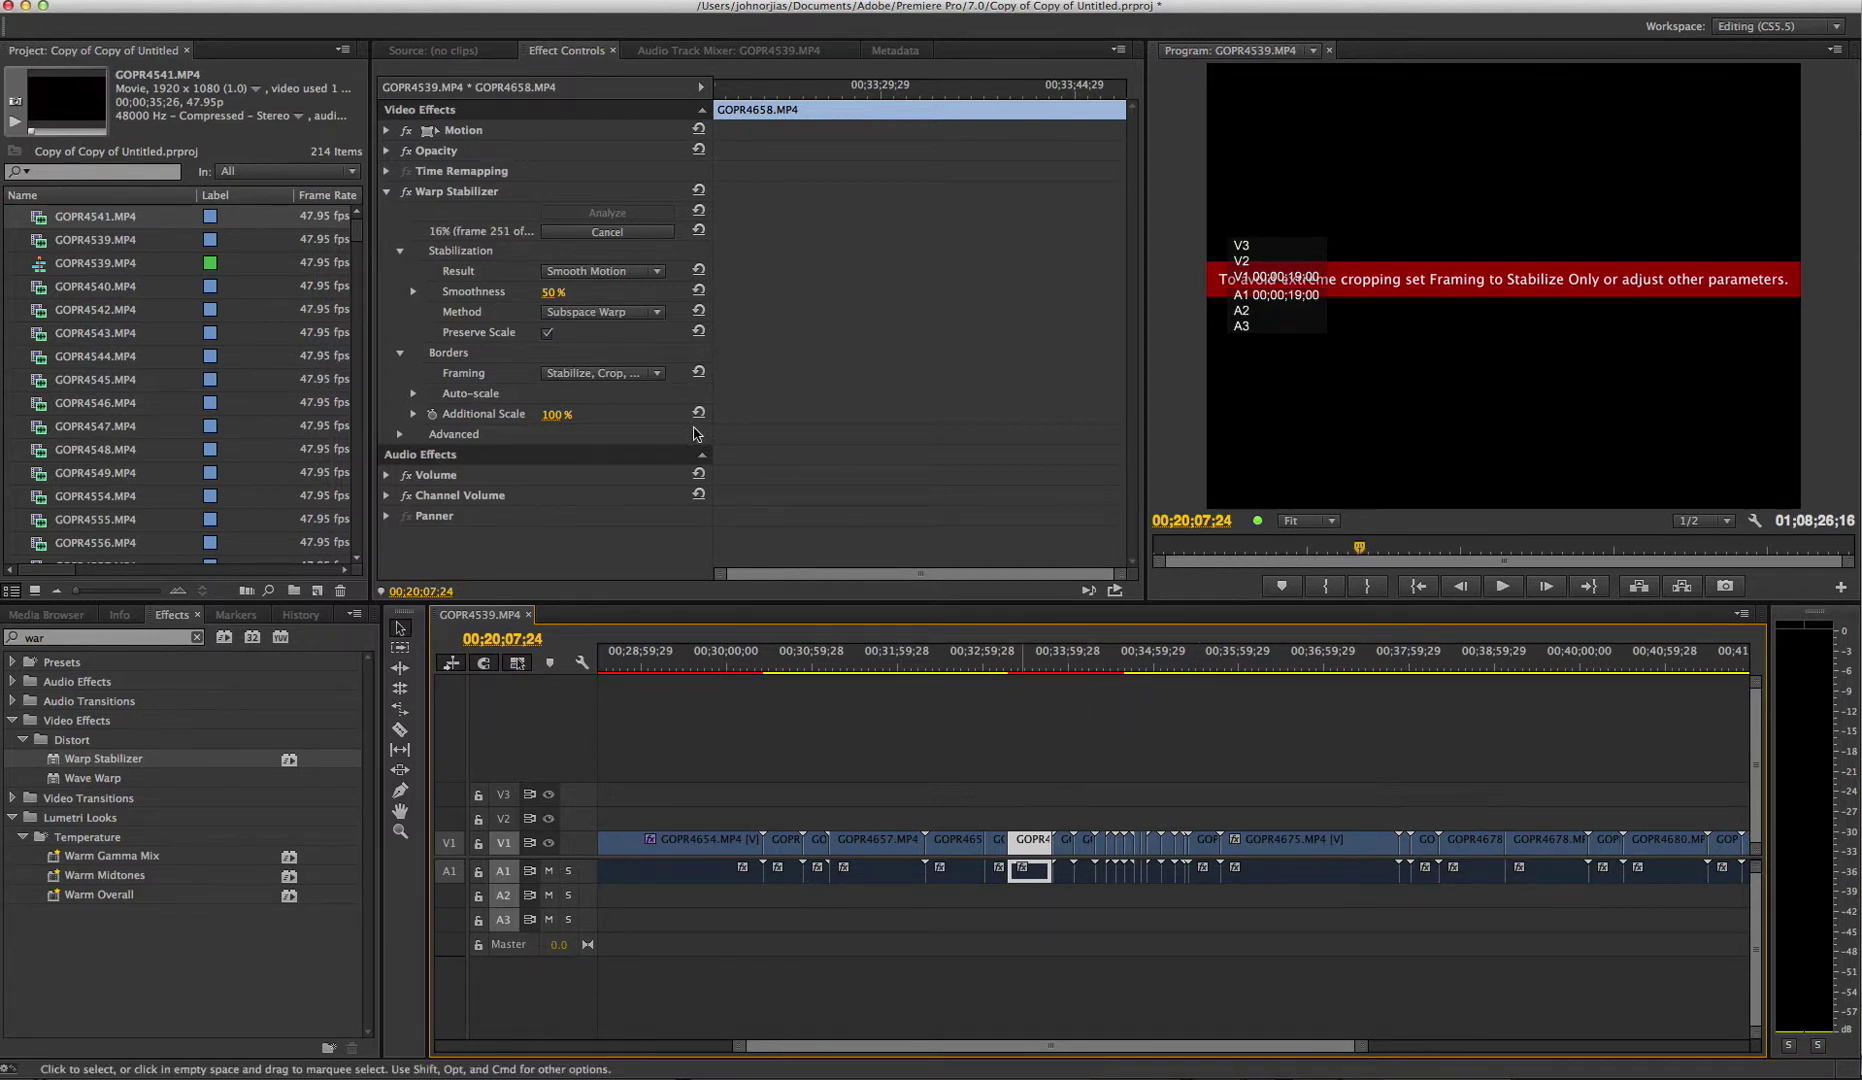
{"action": "left_click", "coordinate": [552, 292]}
{"action": "type", "text": "12"}
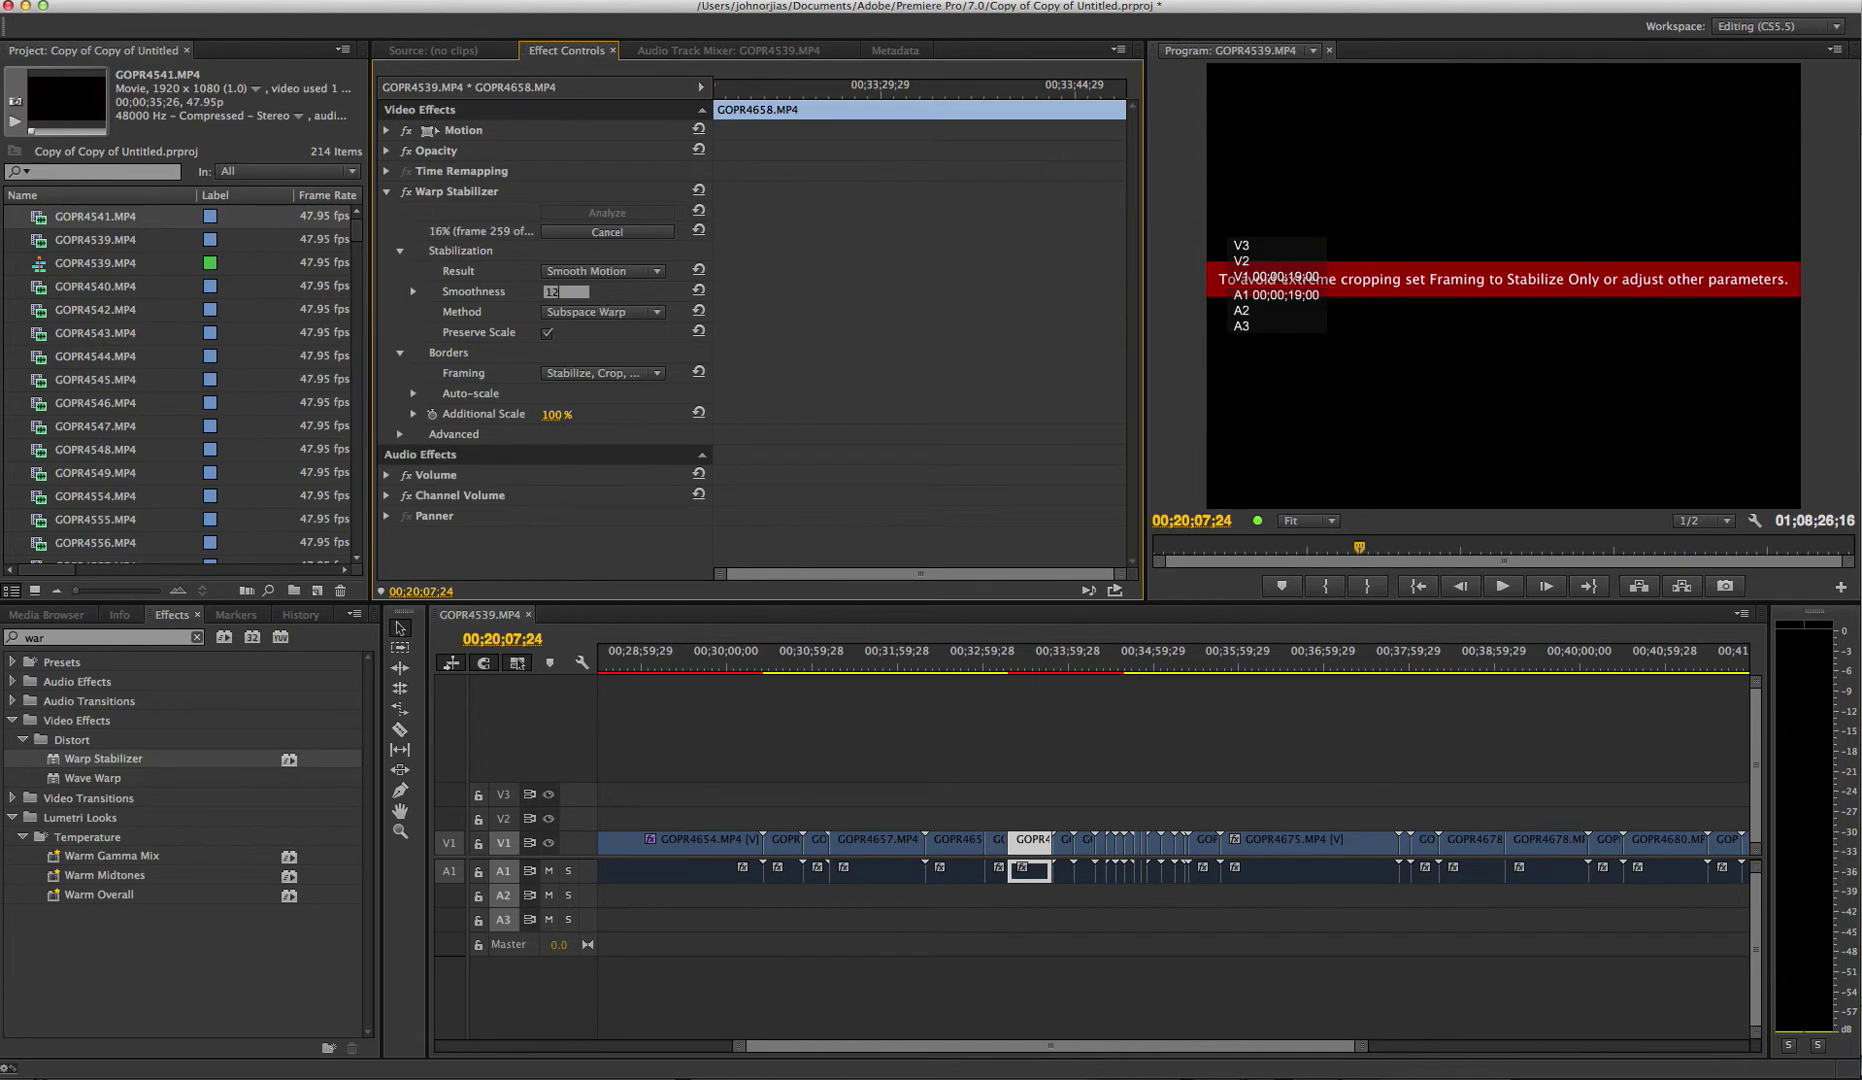
{"action": "key", "text": "Return"}
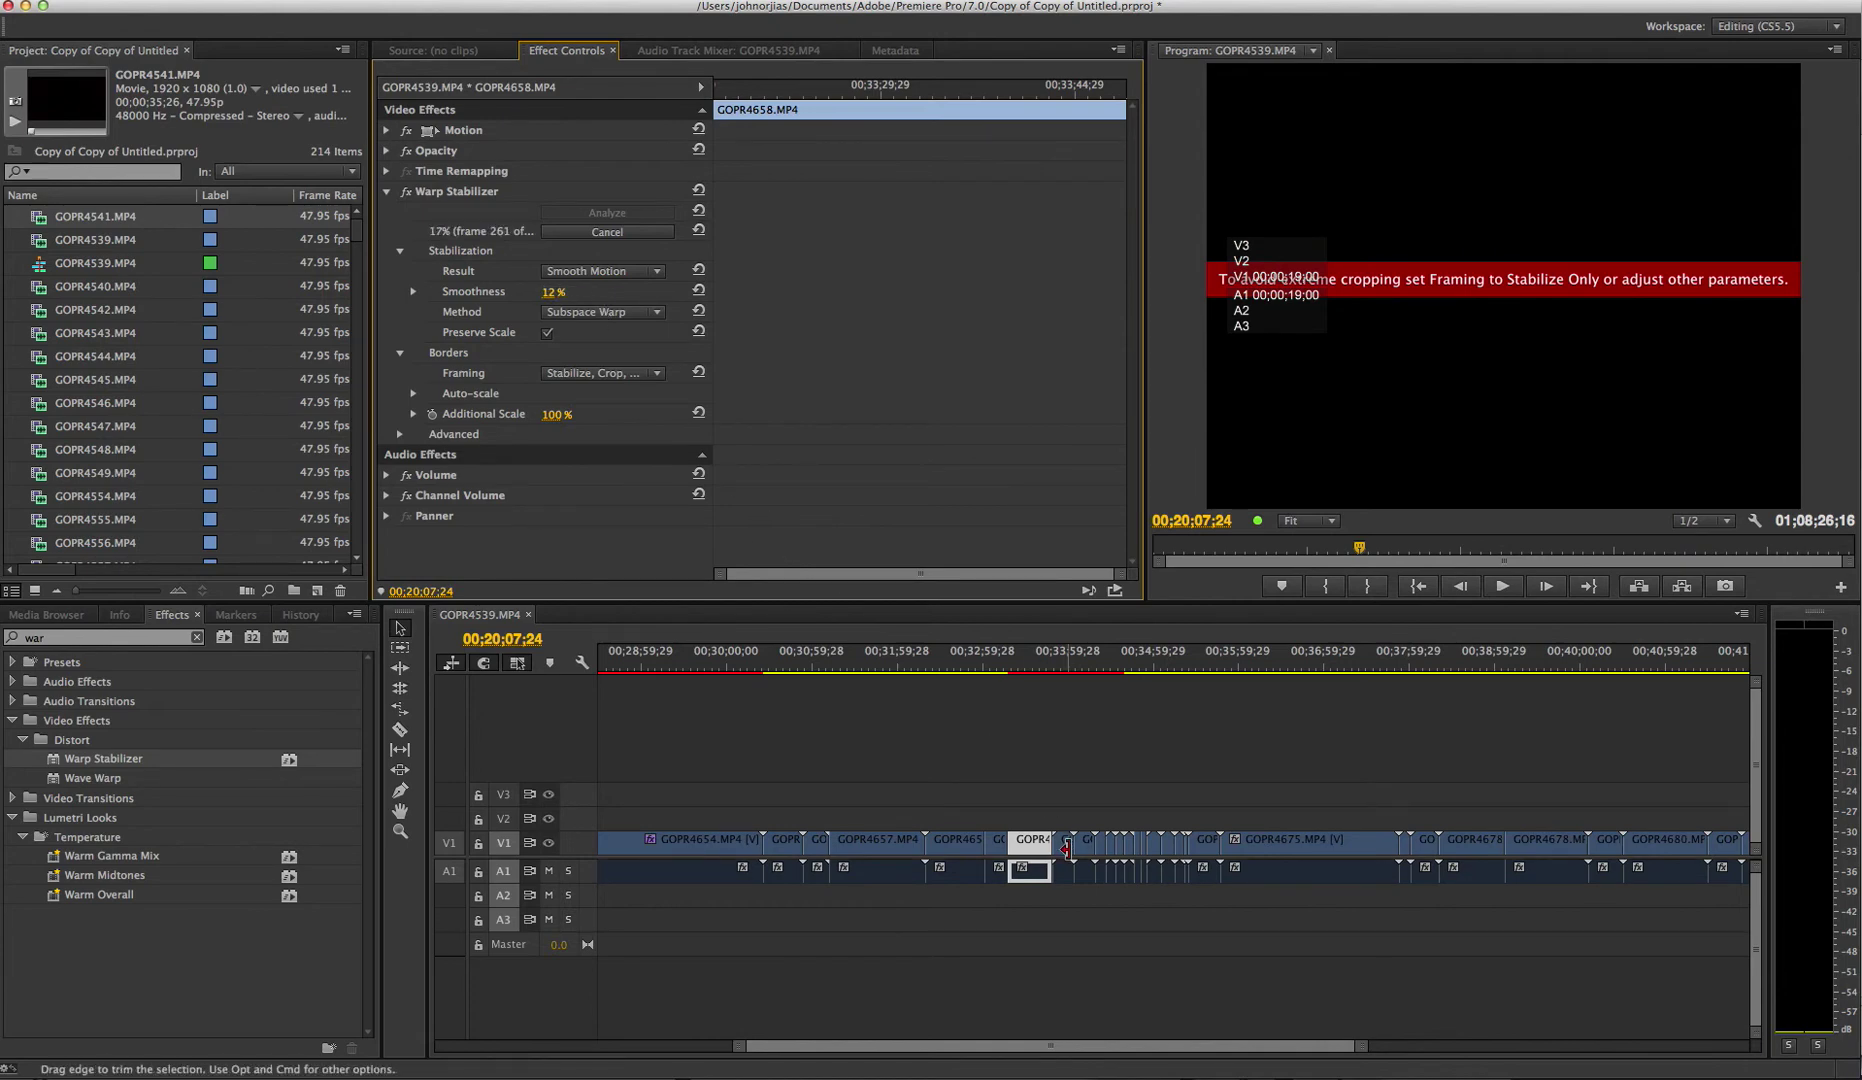